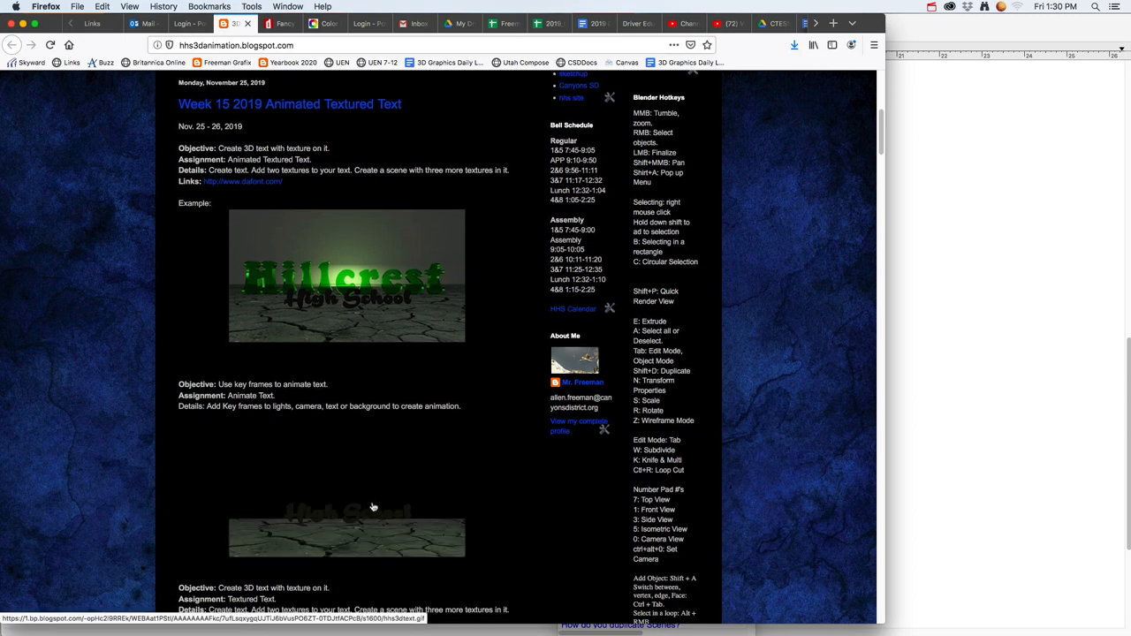
Switch to Firefox and bring up the dafont.com Fancy > Retro font listing.
key("super+Tab")
key("super+Tab")
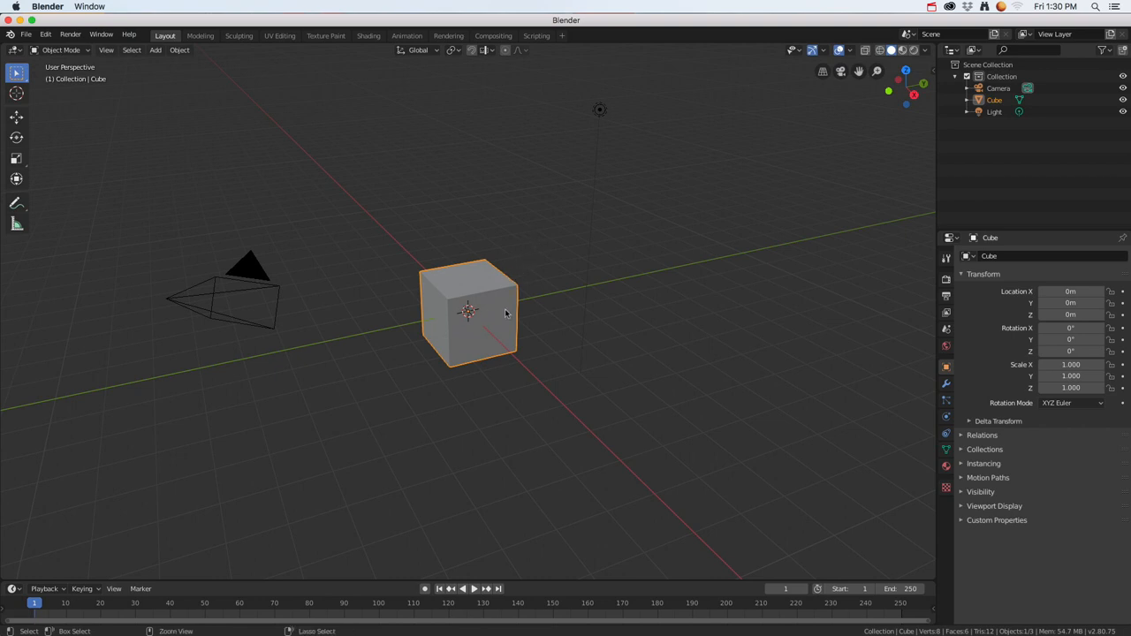
key("super+Tab")
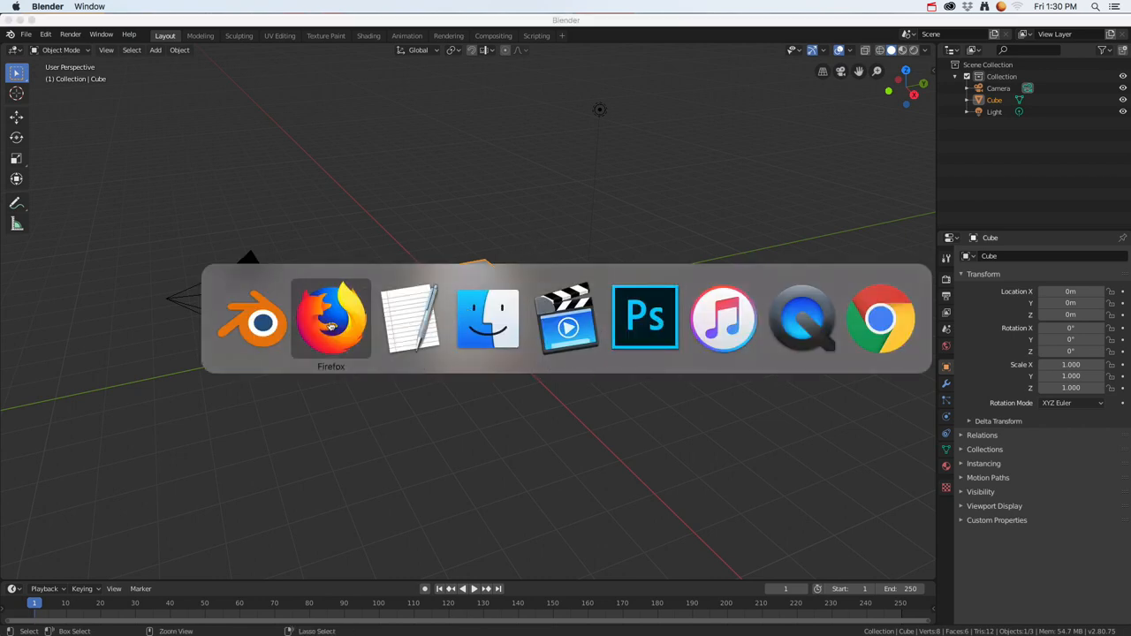
left_click(358, 323)
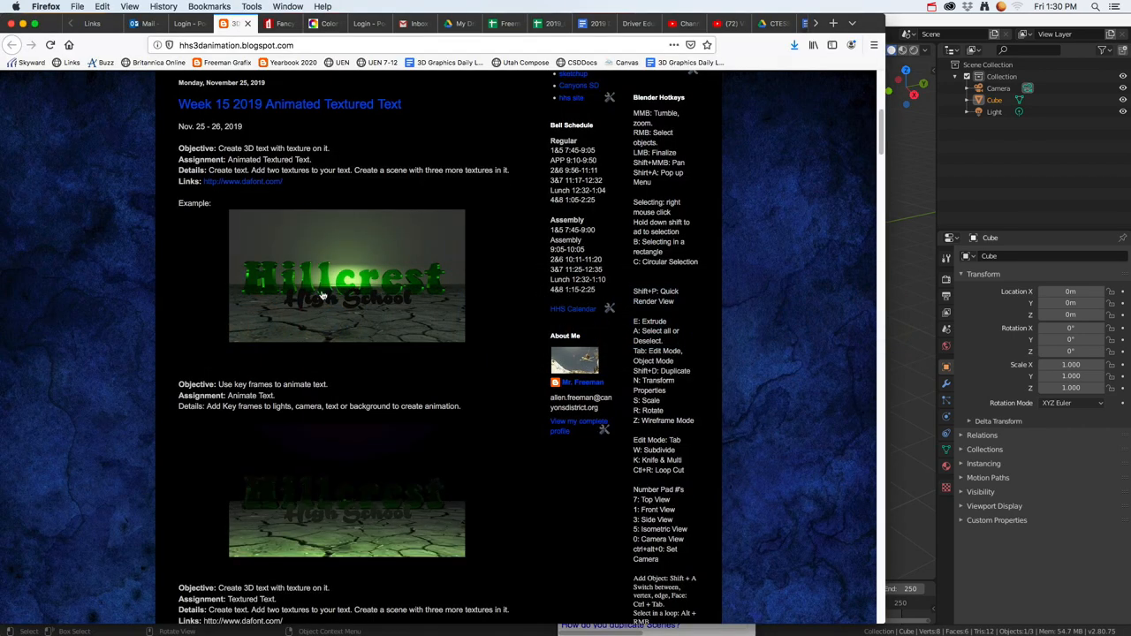
left_click(241, 182)
left_click(274, 24)
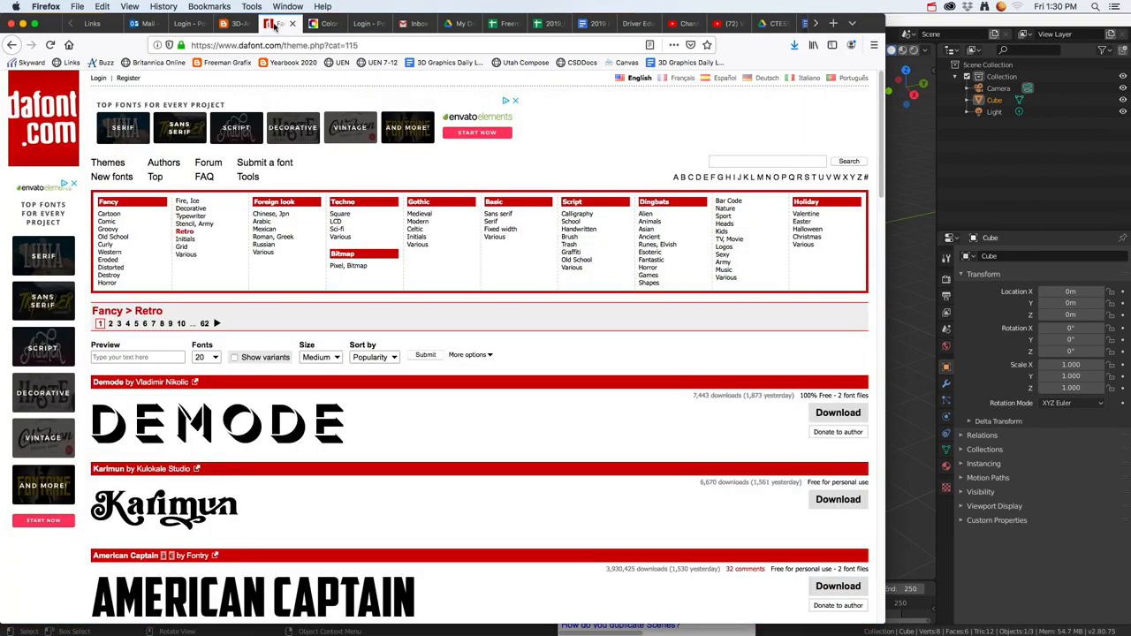
Browse the Retro fonts, download Quiska and open quiska.zip with Archive Utility.
scroll(339, 351, "down", 5)
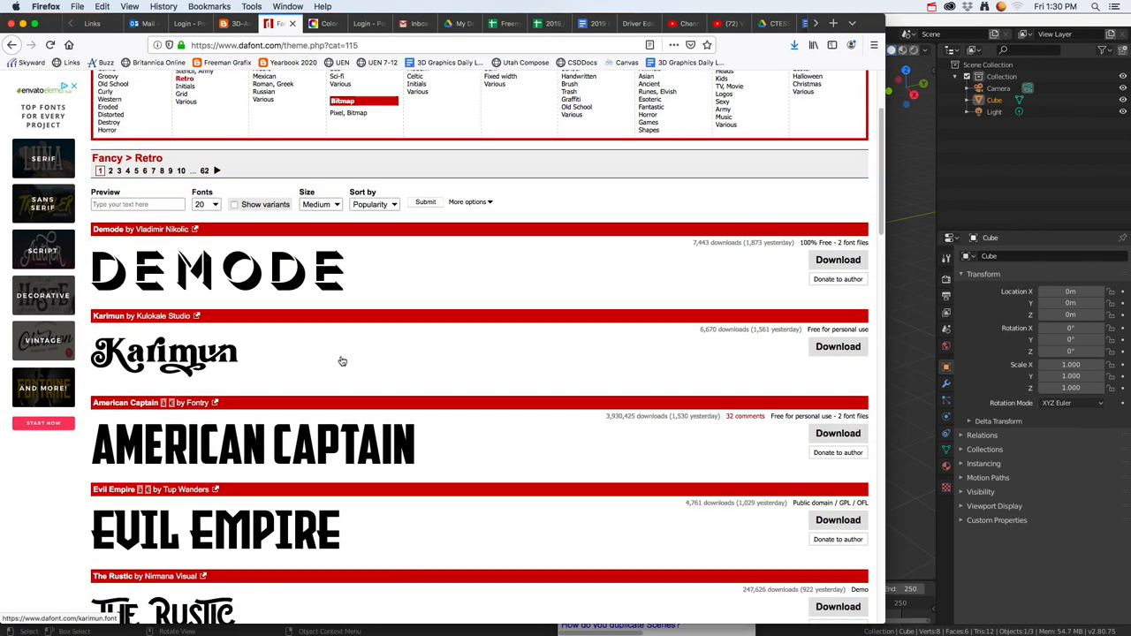
scroll(279, 362, "down", 1)
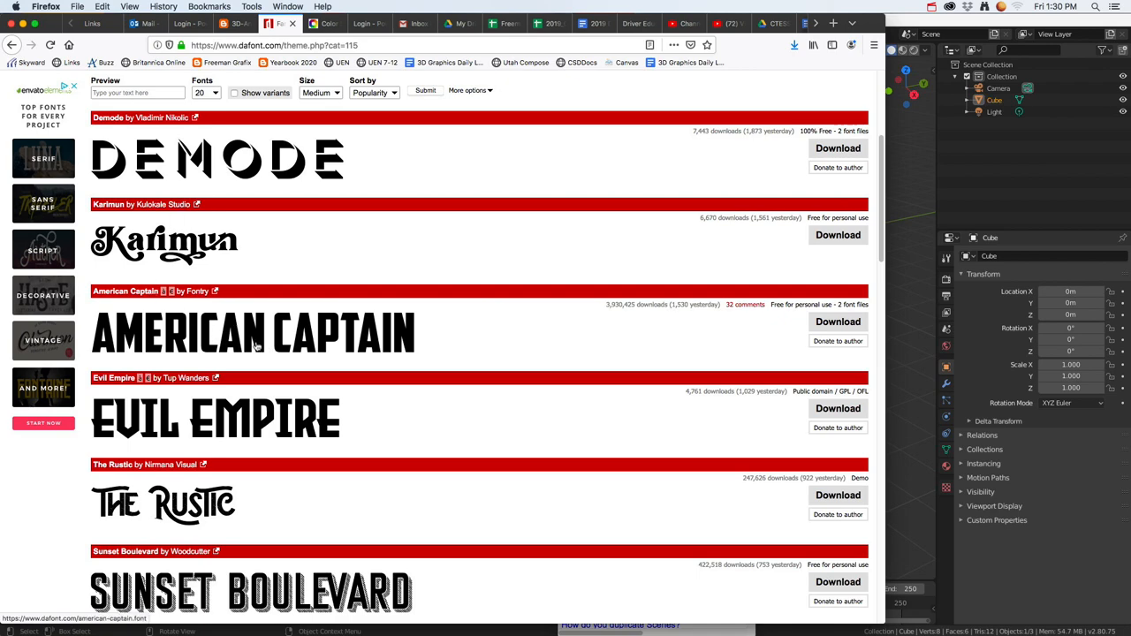
scroll(257, 347, "down", 8)
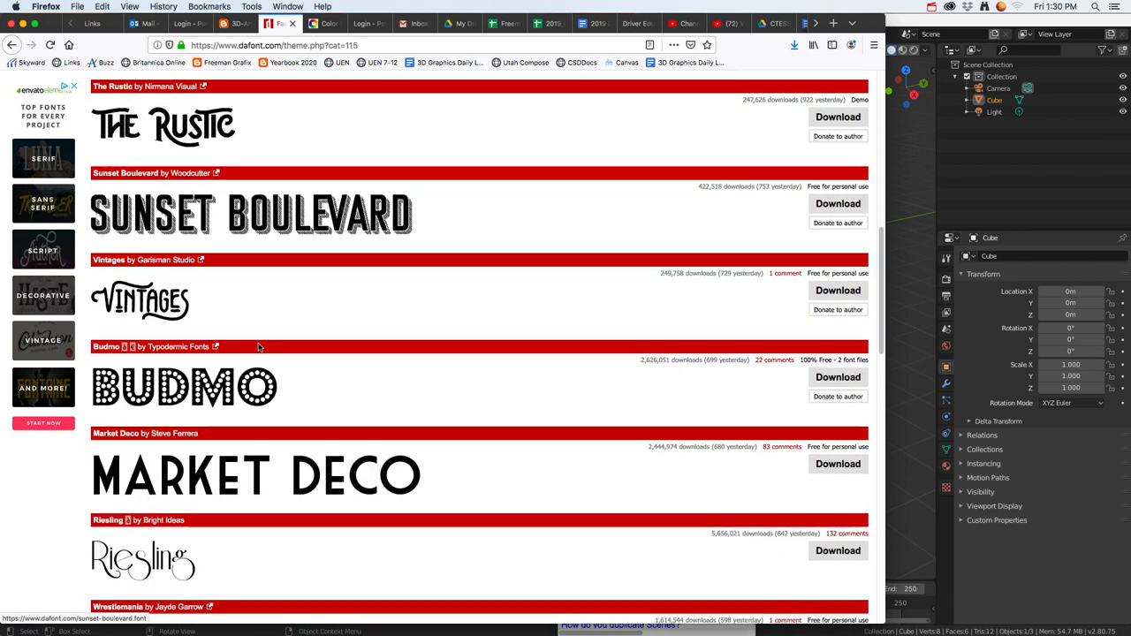
scroll(259, 347, "down", 4)
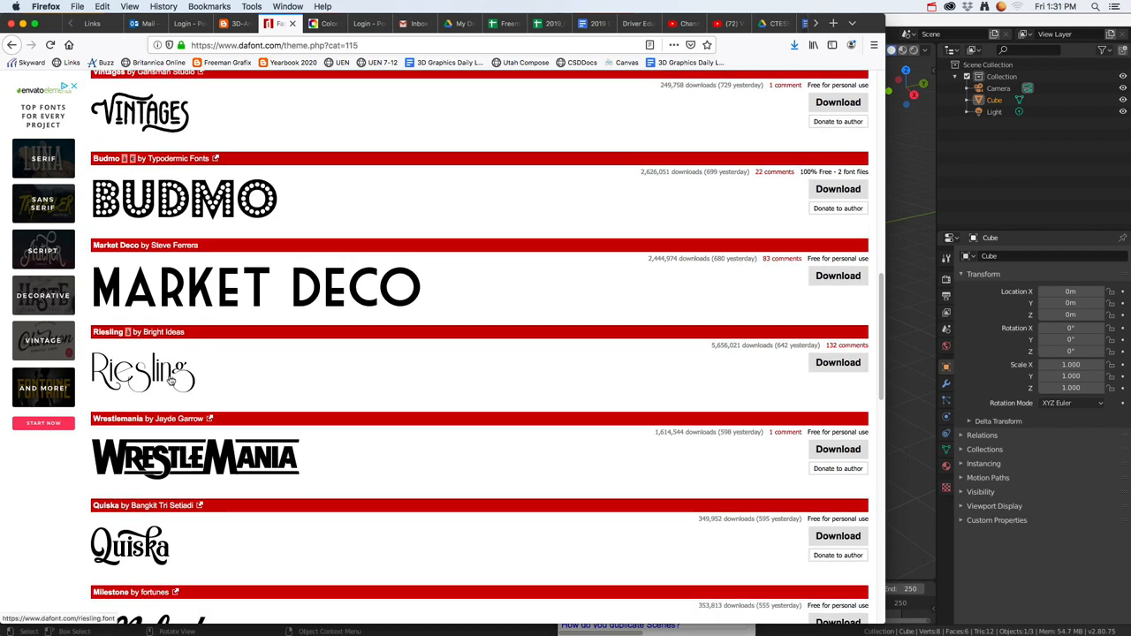
scroll(170, 380, "down", 6)
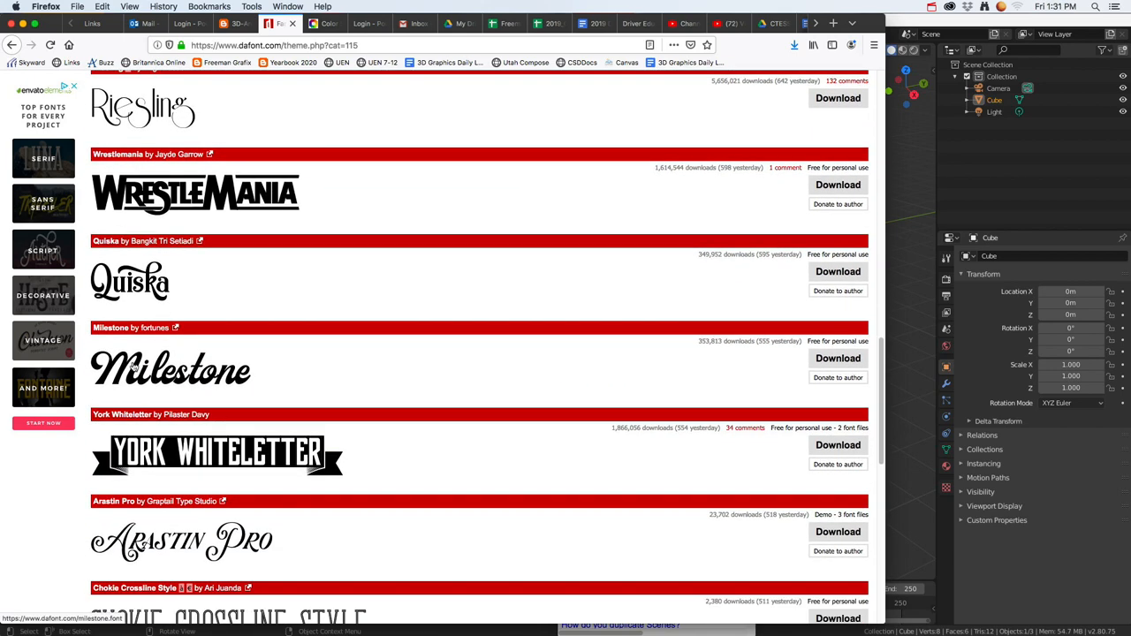
scroll(146, 283, "down", 1)
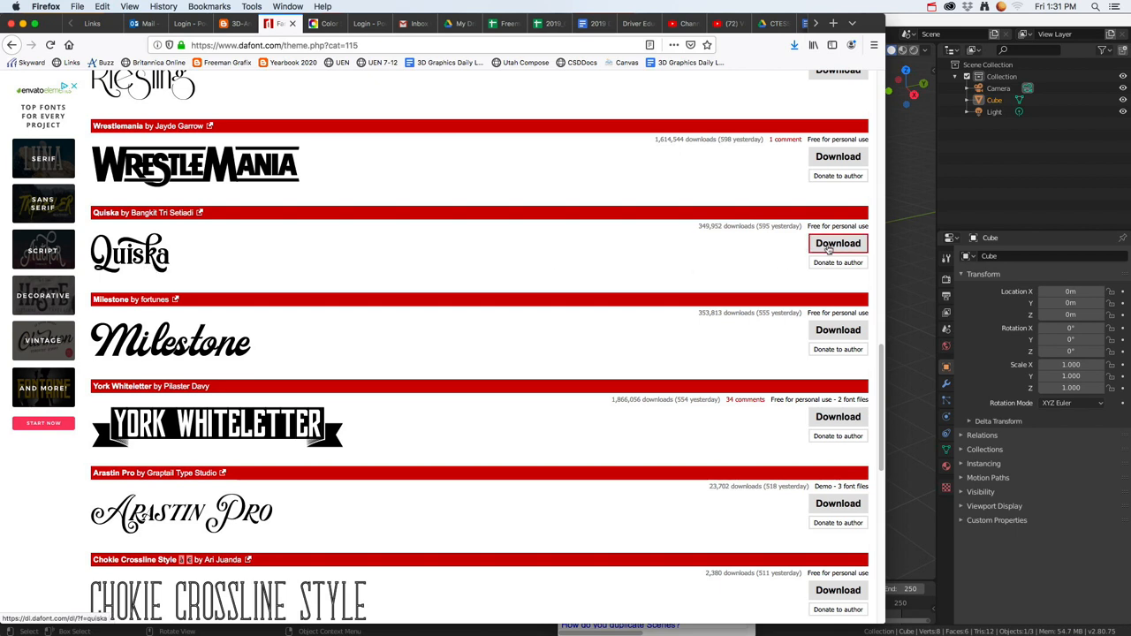
left_click(836, 244)
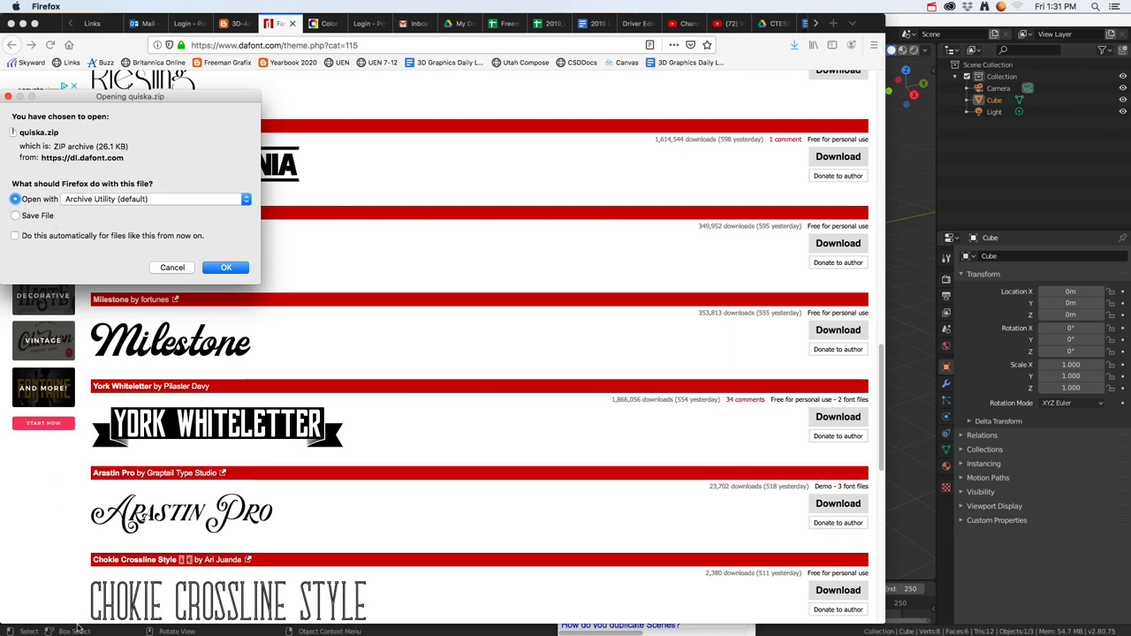
left_click(225, 268)
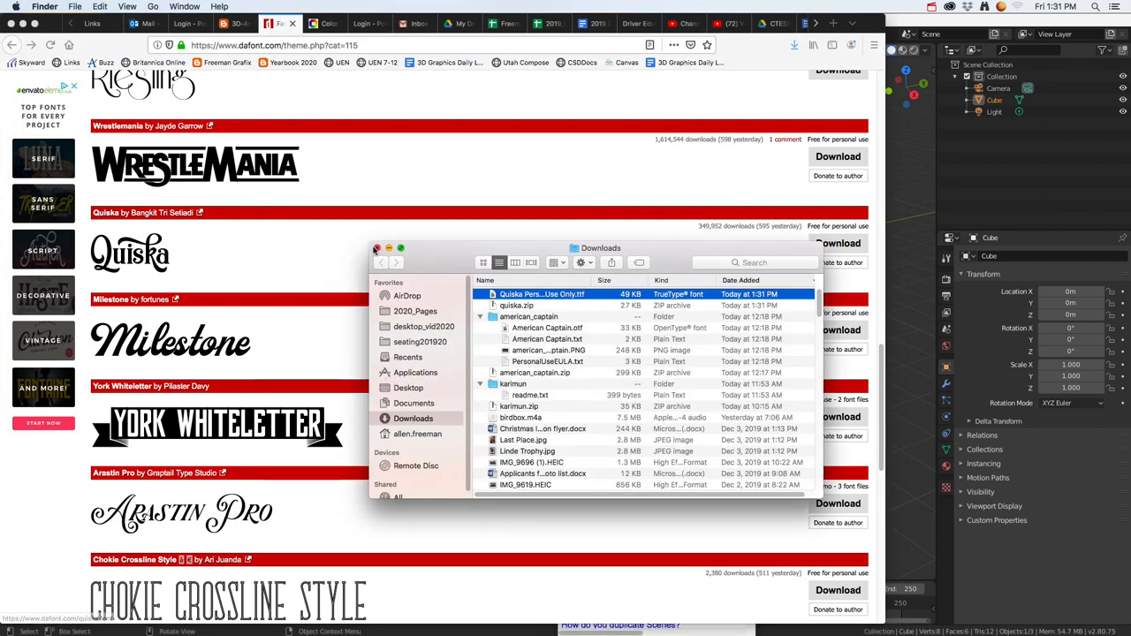
Move the extracted Quiska Personal Use Only.ttf file from Downloads into the 03_3D Graphics folder.
left_click(519, 306)
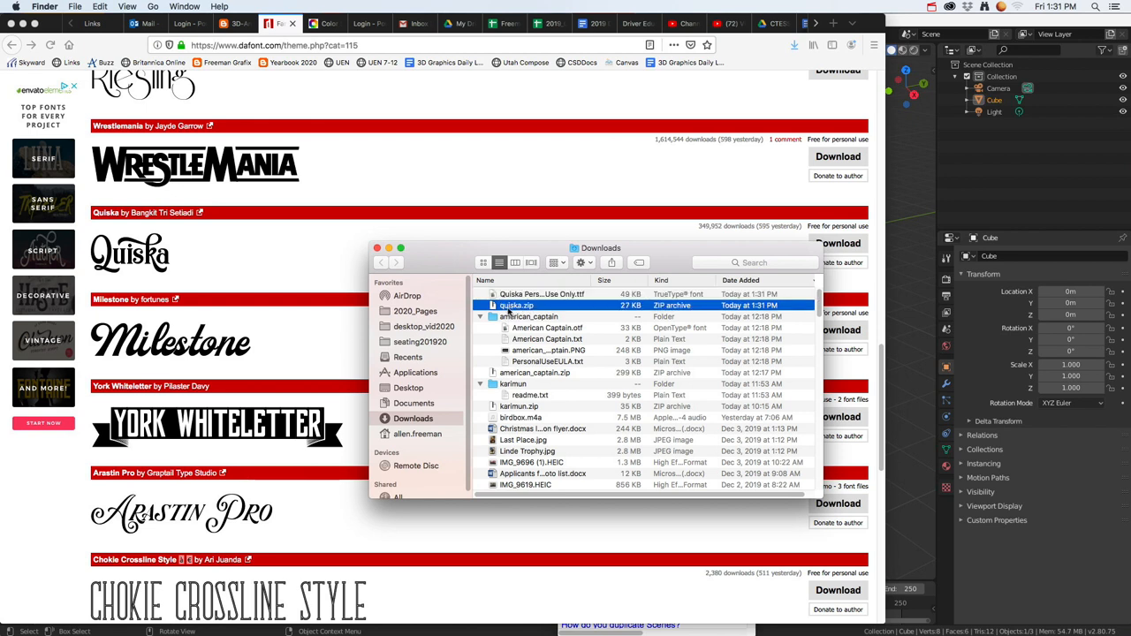
left_click(516, 295)
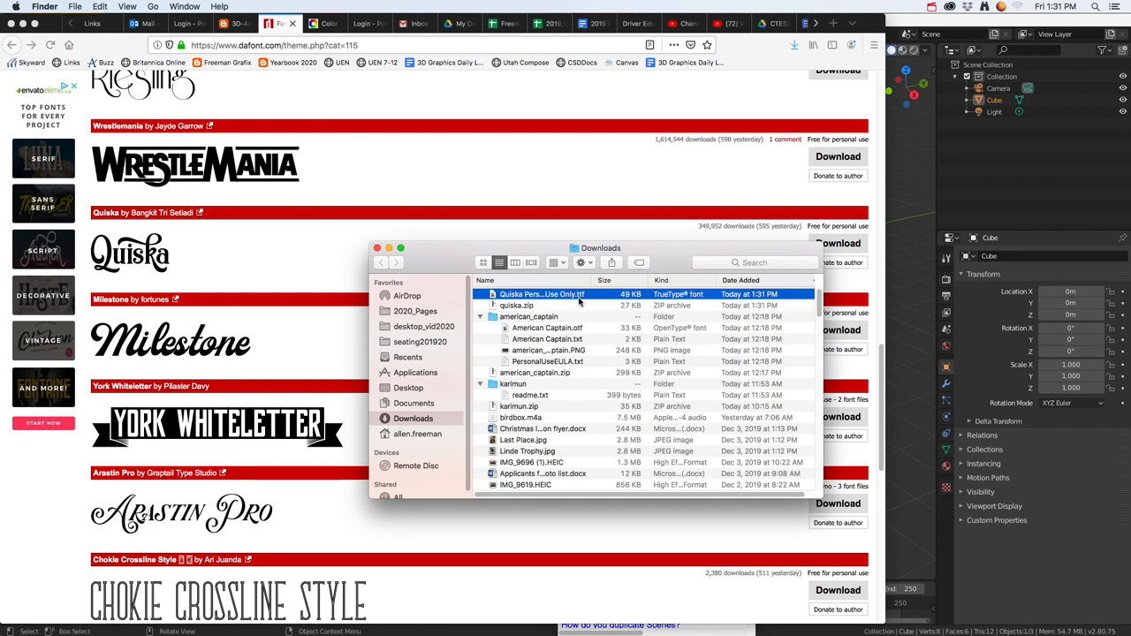
left_click_drag(580, 301, 541, 317)
left_click_drag(457, 263, 486, 254)
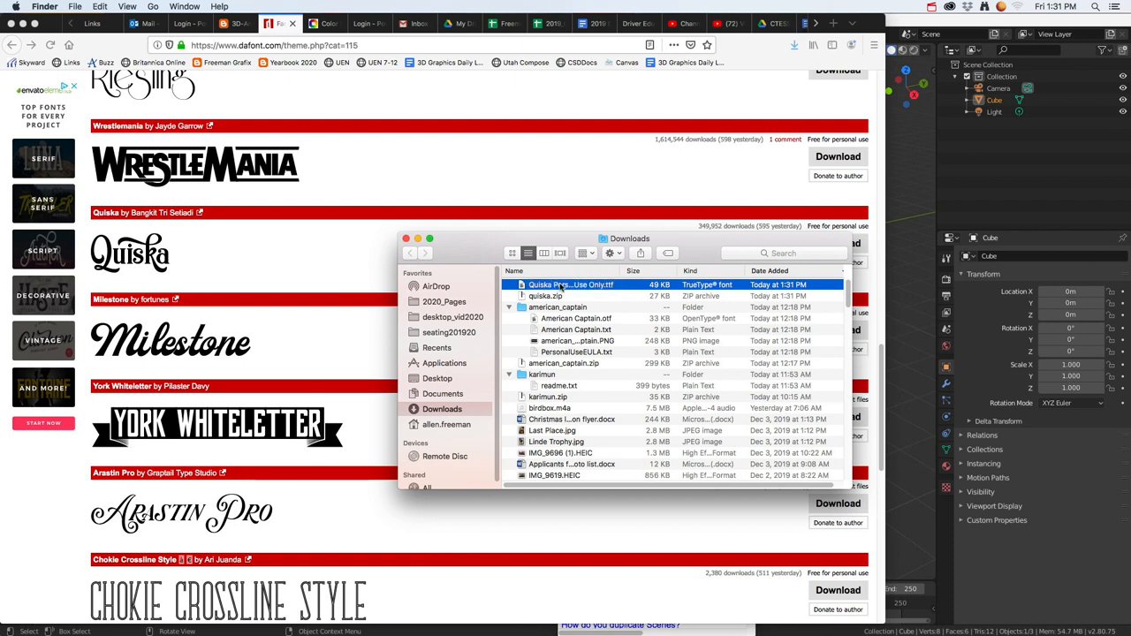
left_click_drag(557, 283, 555, 389)
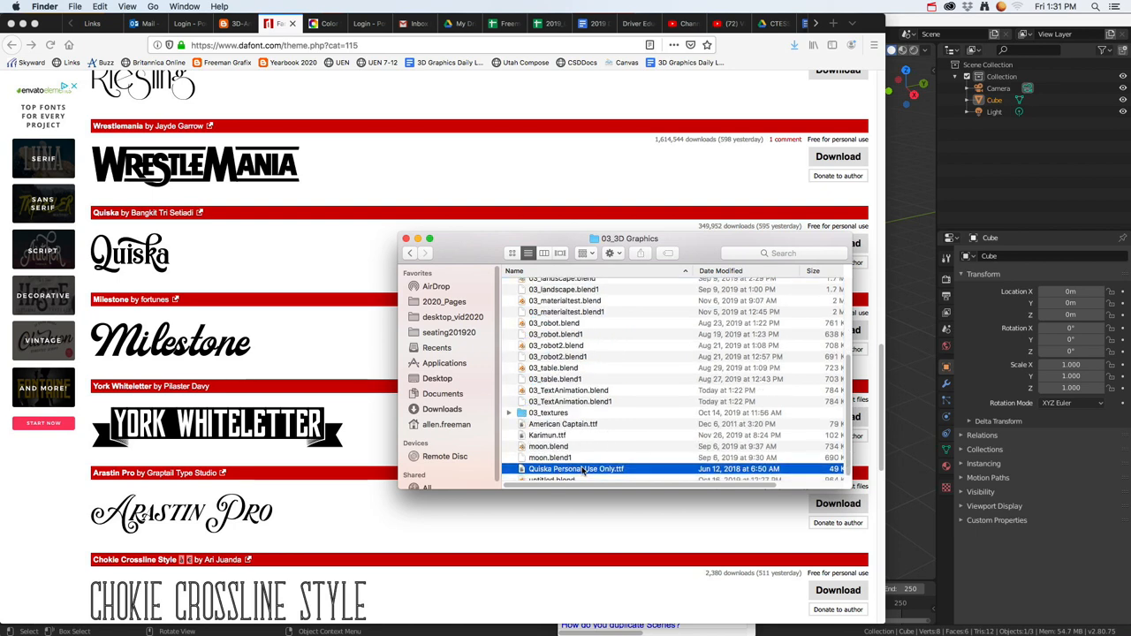
Switch to Blender and save the scene as 03_textanimation.blend in the 03_3D Graphics folder.
left_click(895, 440)
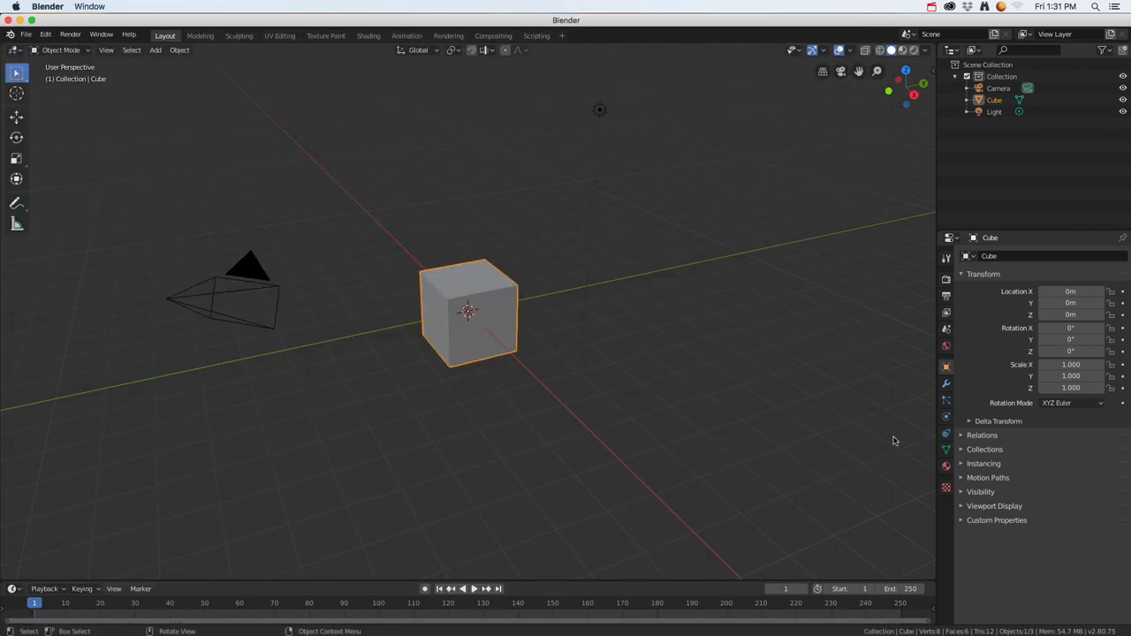
left_click(26, 35)
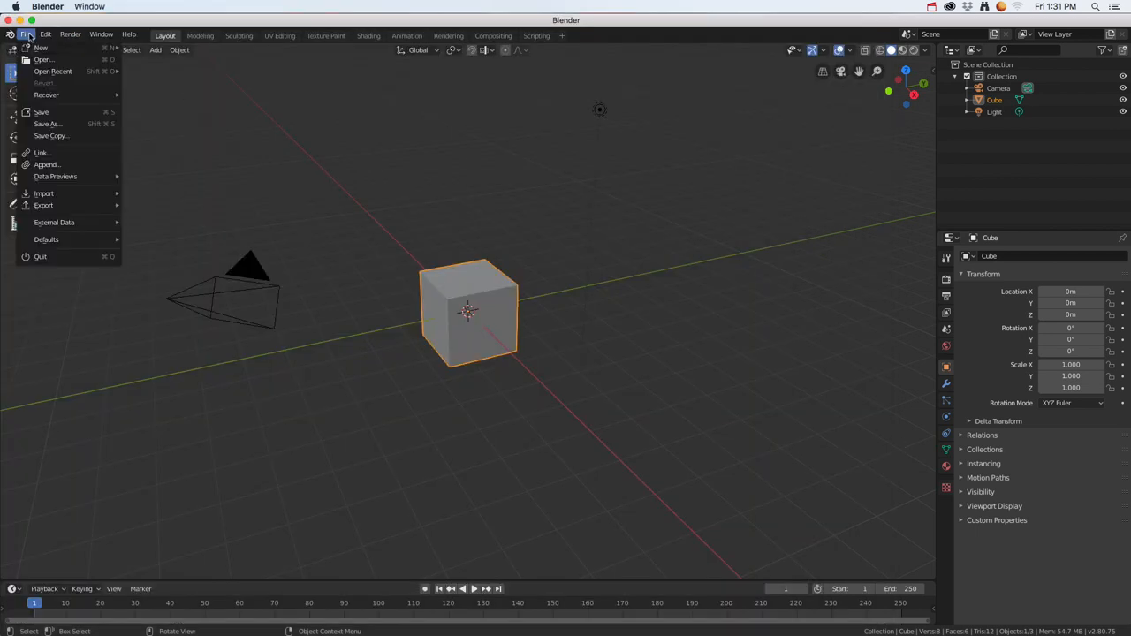
left_click(46, 124)
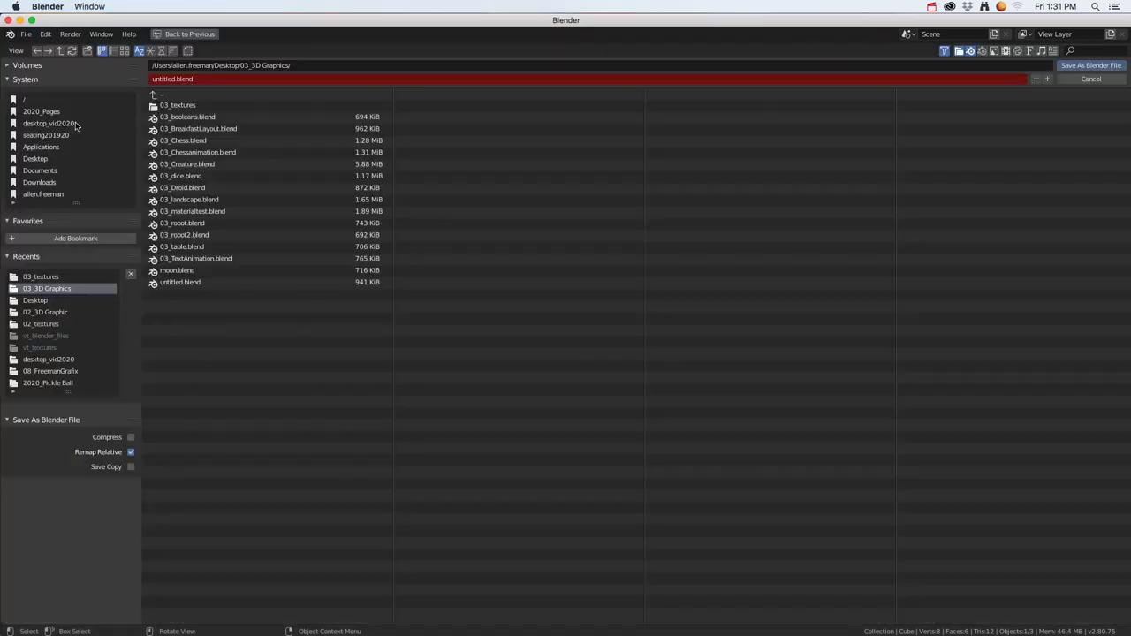
left_click(174, 78)
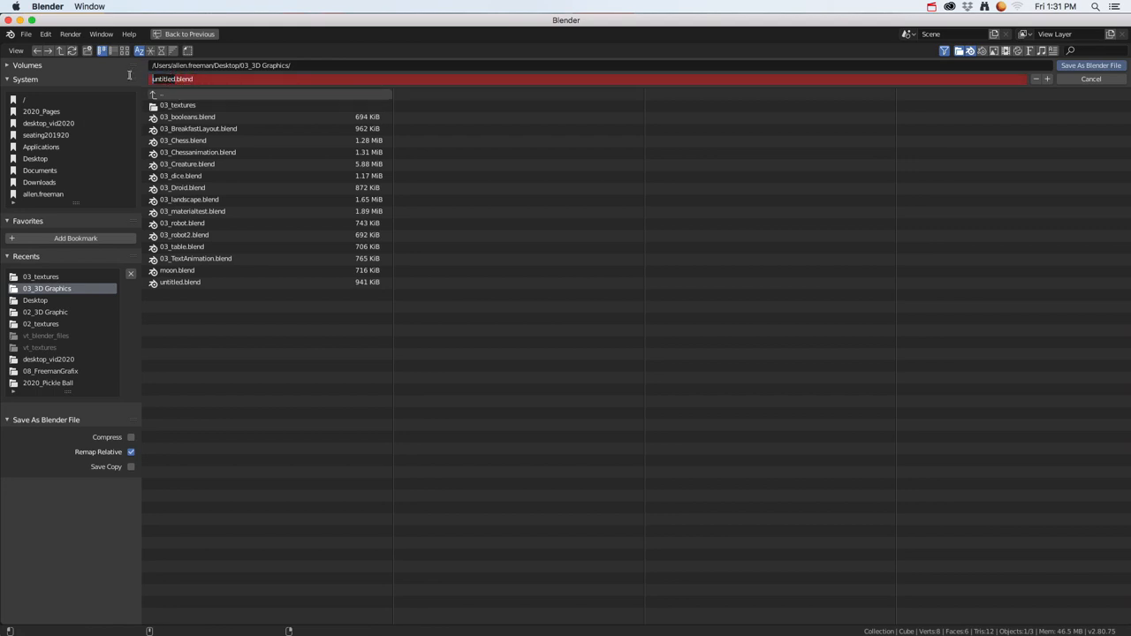
type("03_textanimation")
left_click(1073, 68)
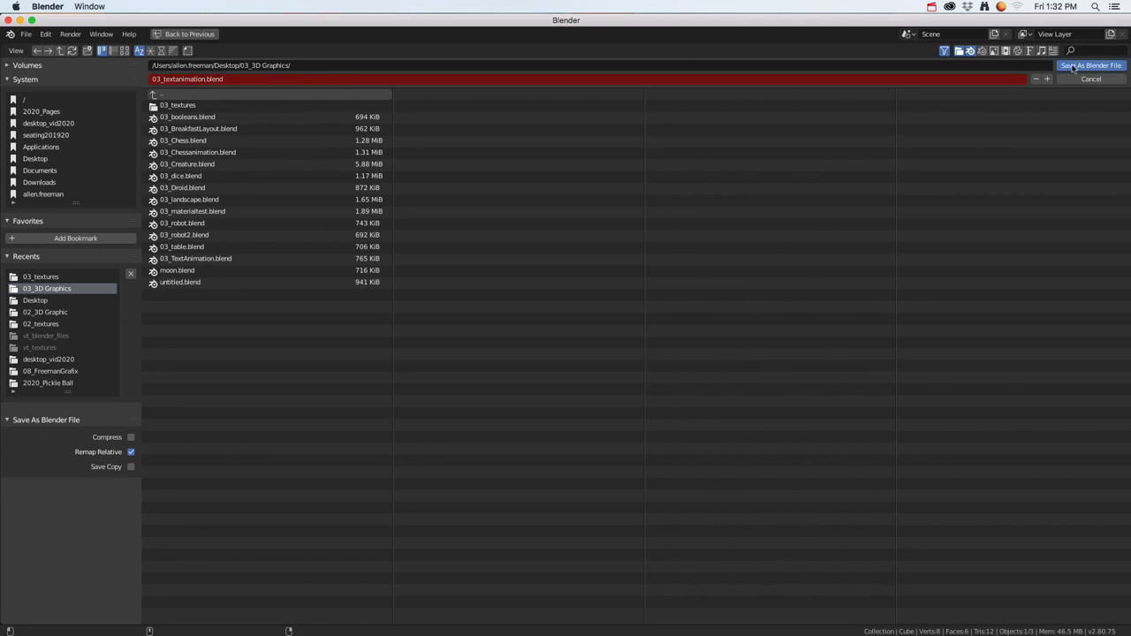
left_click(1073, 68)
Switch to Finder and check the 03_3D Graphics folder for the Quiska font and the 03_textanimation.blend file.
key("super+Tab")
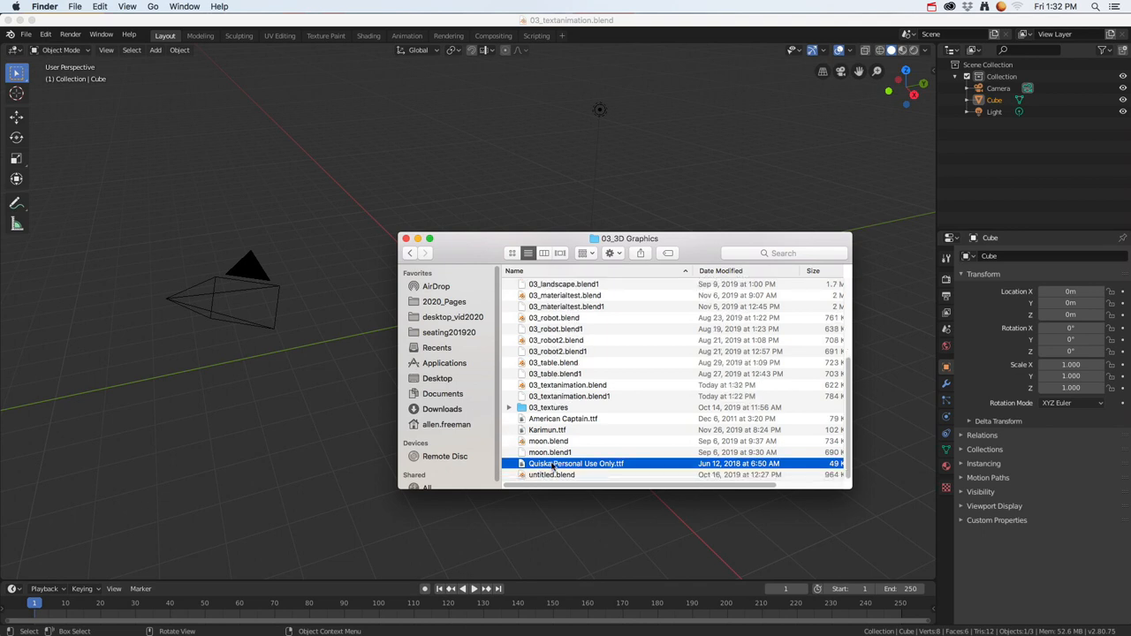
left_click(550, 453)
left_click(551, 466)
left_click(566, 386)
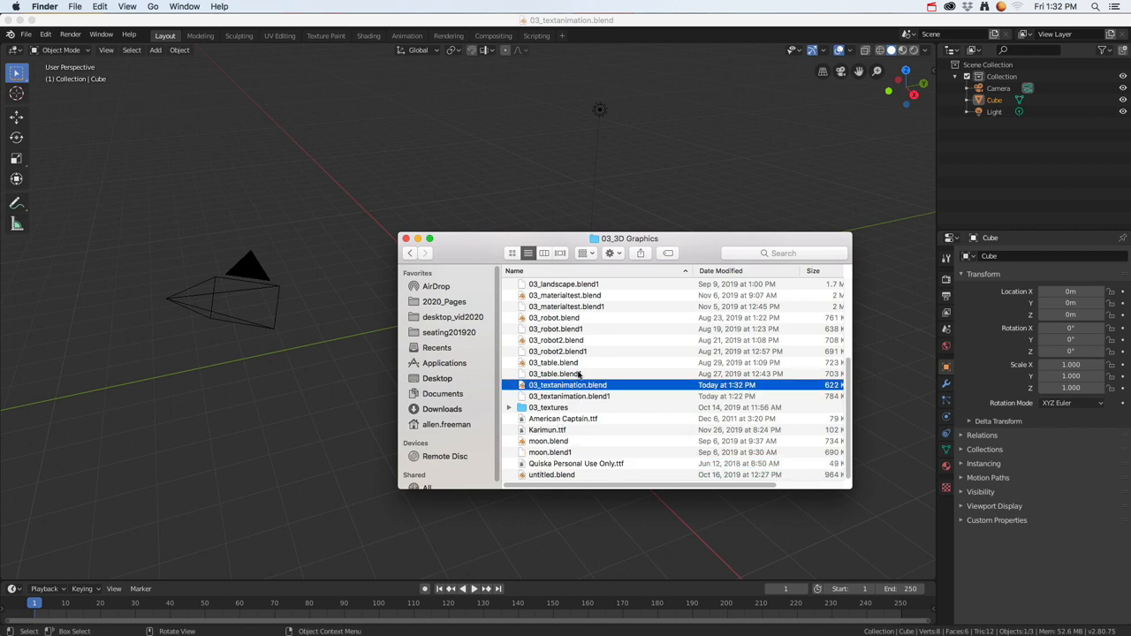
Switch back to Blender and delete the default cube.
left_click(491, 174)
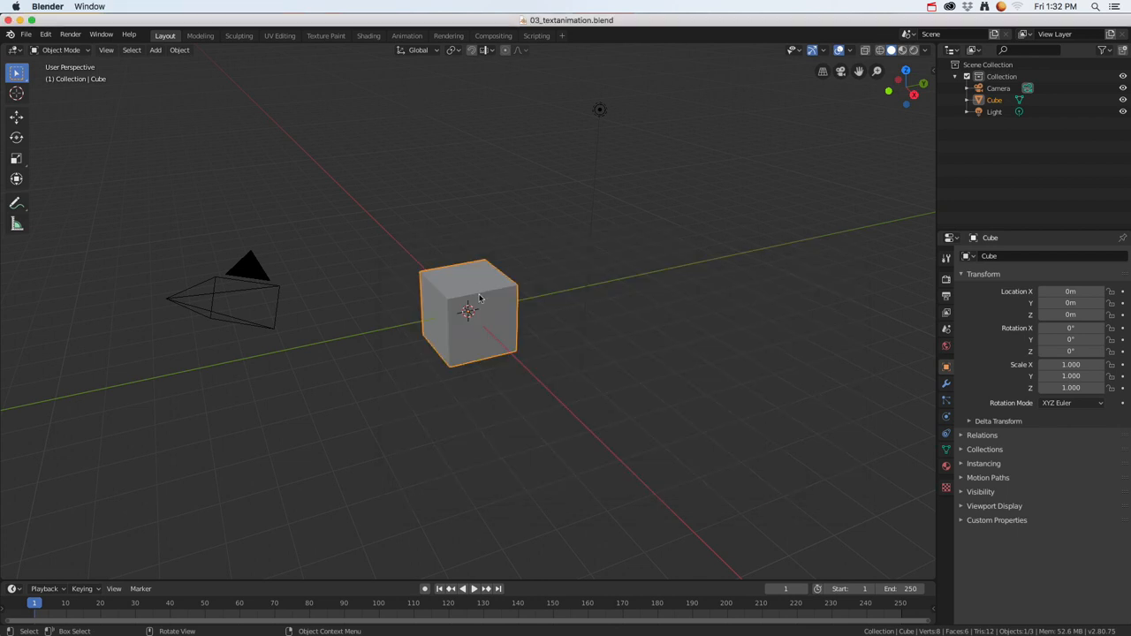
middle_click_drag(500, 294, 460, 292)
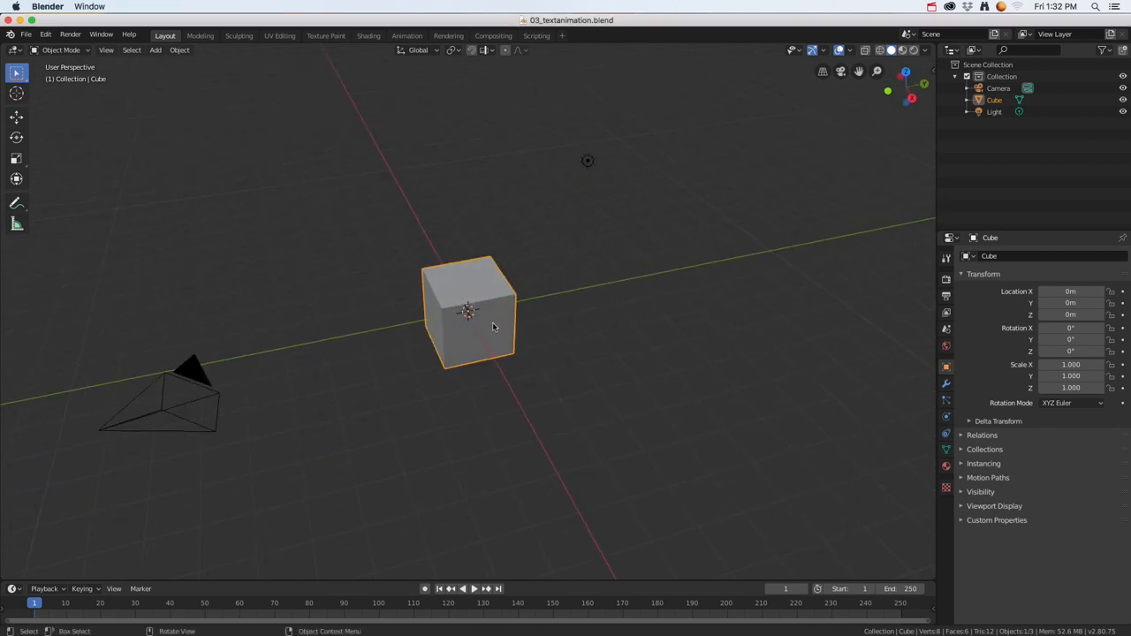
key("x")
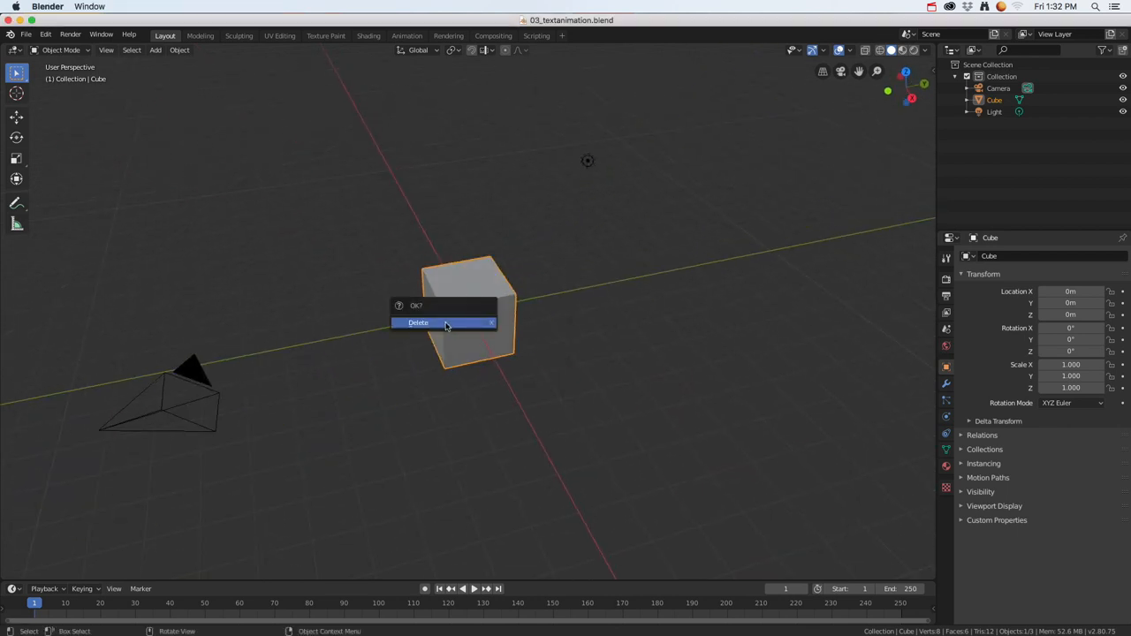
left_click(446, 324)
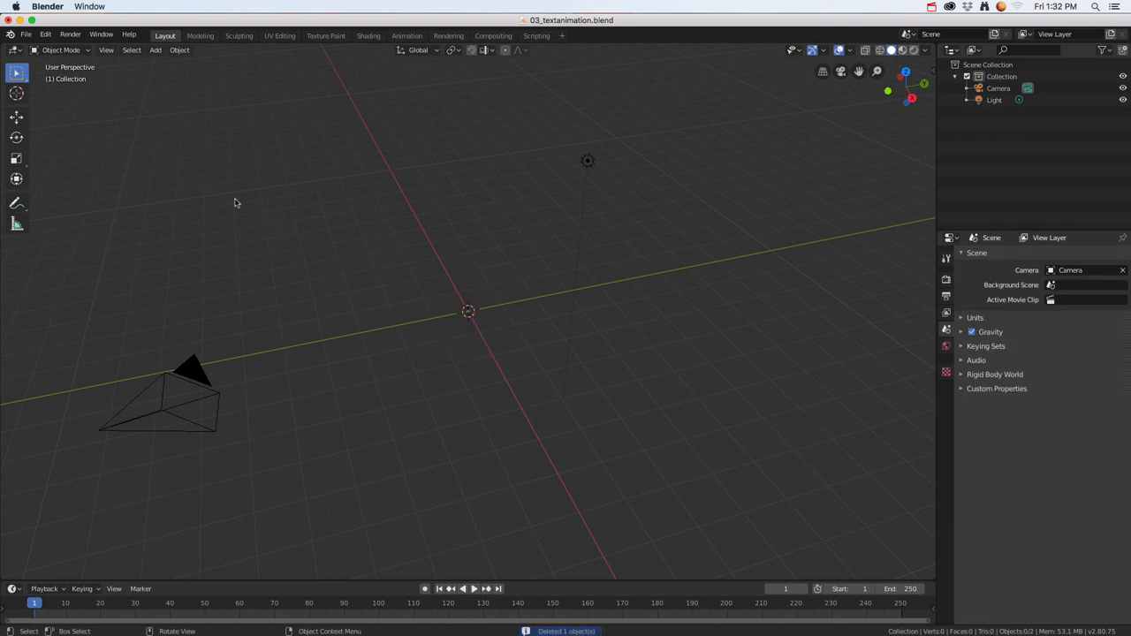
Add a text object at the scene origin.
left_click(155, 49)
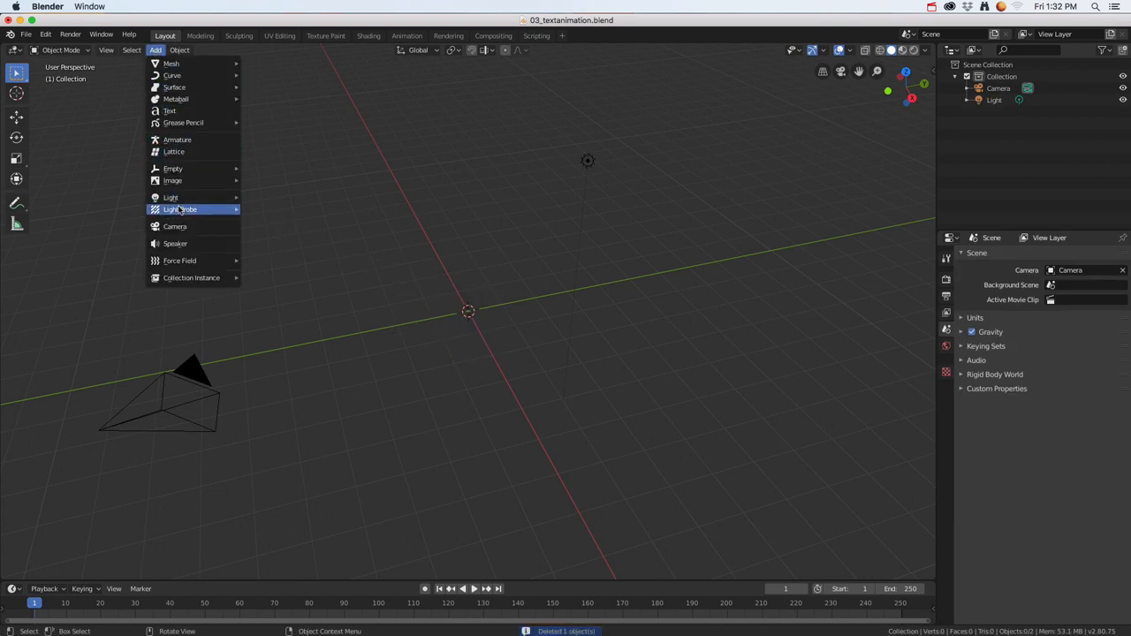
left_click(185, 111)
middle_click_drag(478, 350, 558, 369)
scroll(563, 368, "up", 4)
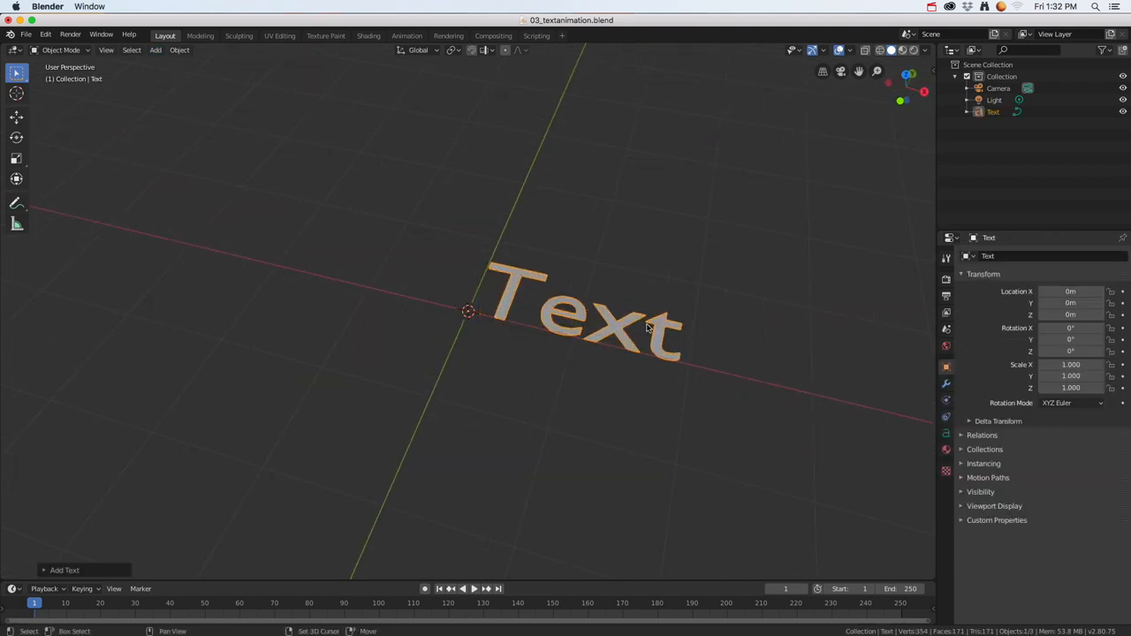
middle_click_drag(605, 327, 408, 240, "shift")
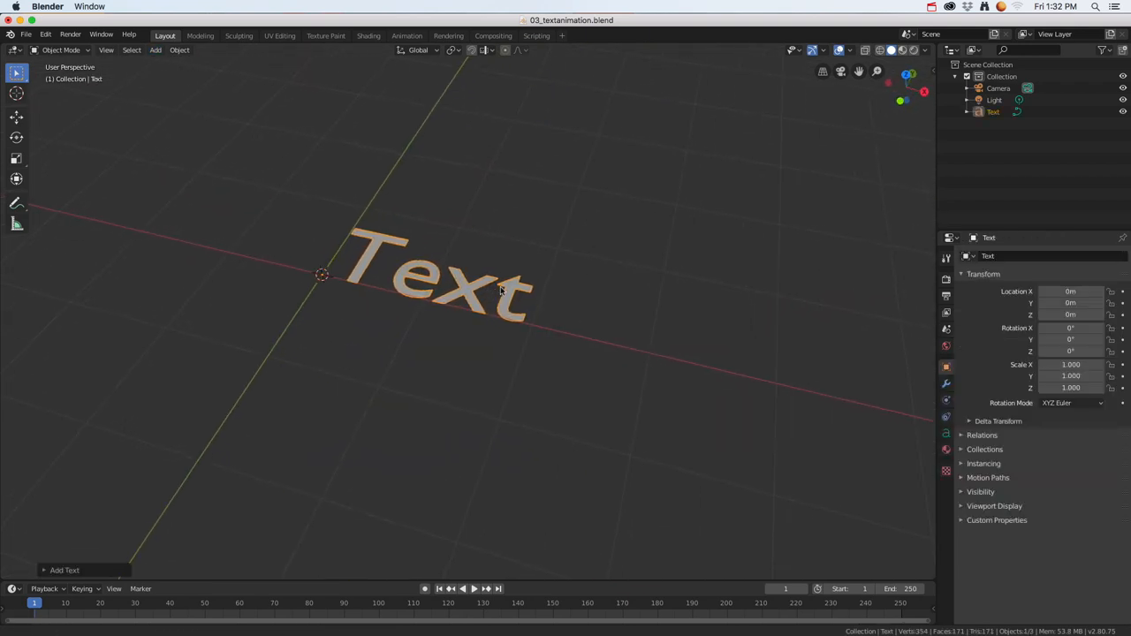
Replace the text object's default wording with "Rockskier" in Edit Mode and return to Object Mode.
left_click(91, 55)
left_click(62, 64)
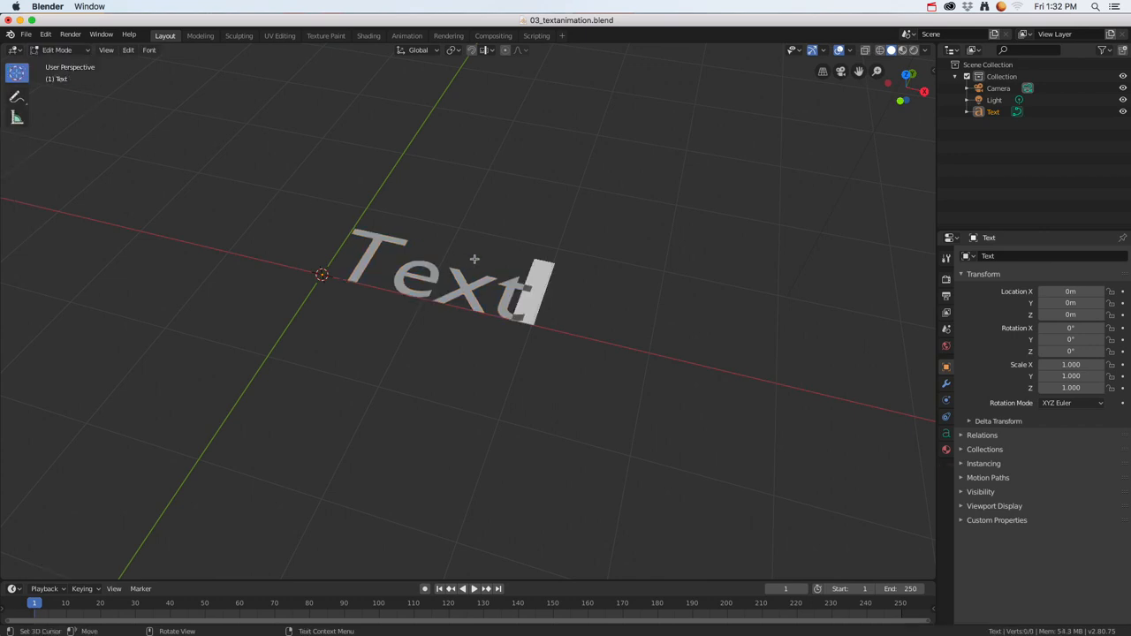
key("BackSpace")
key("BackSpace")
key("BackSpace")
key("BackSpace")
type("Ro")
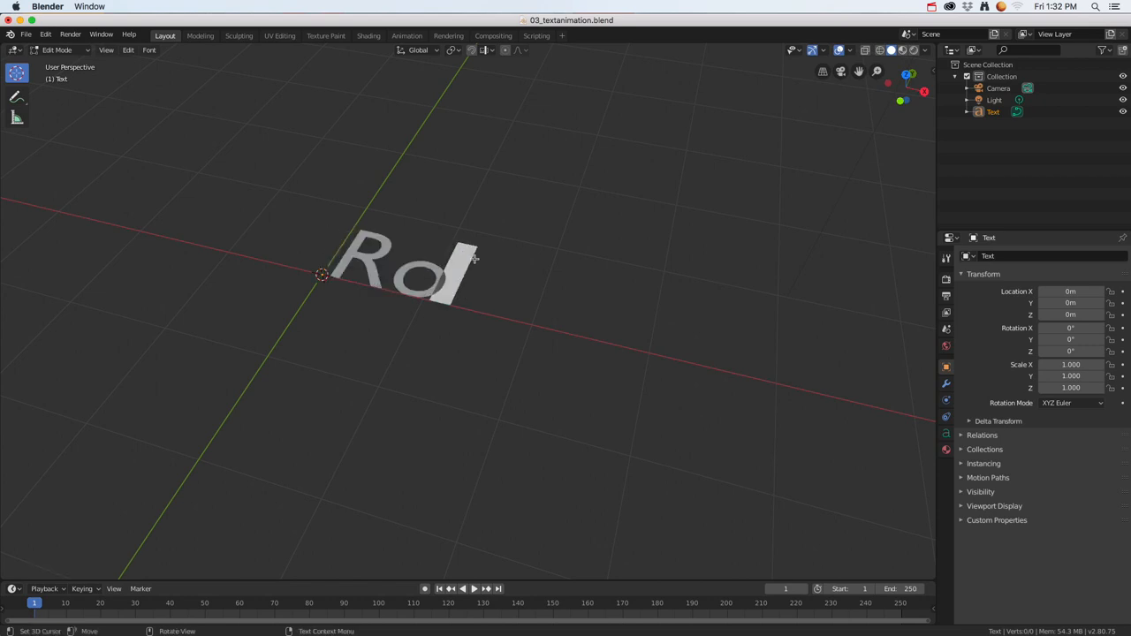
type("ckskier")
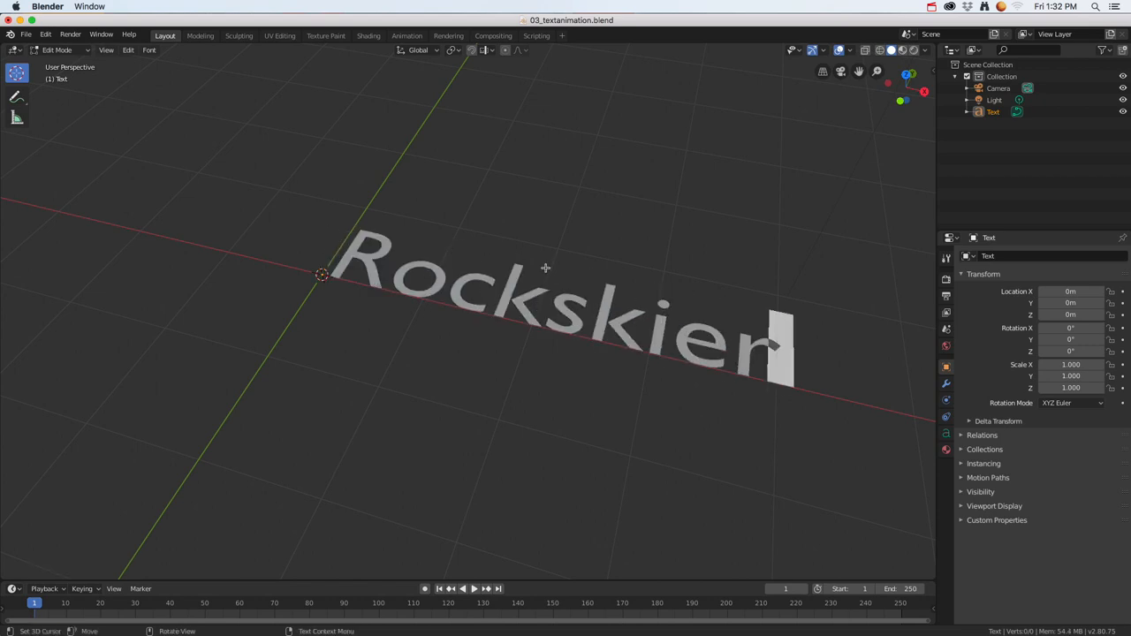
left_click(58, 51)
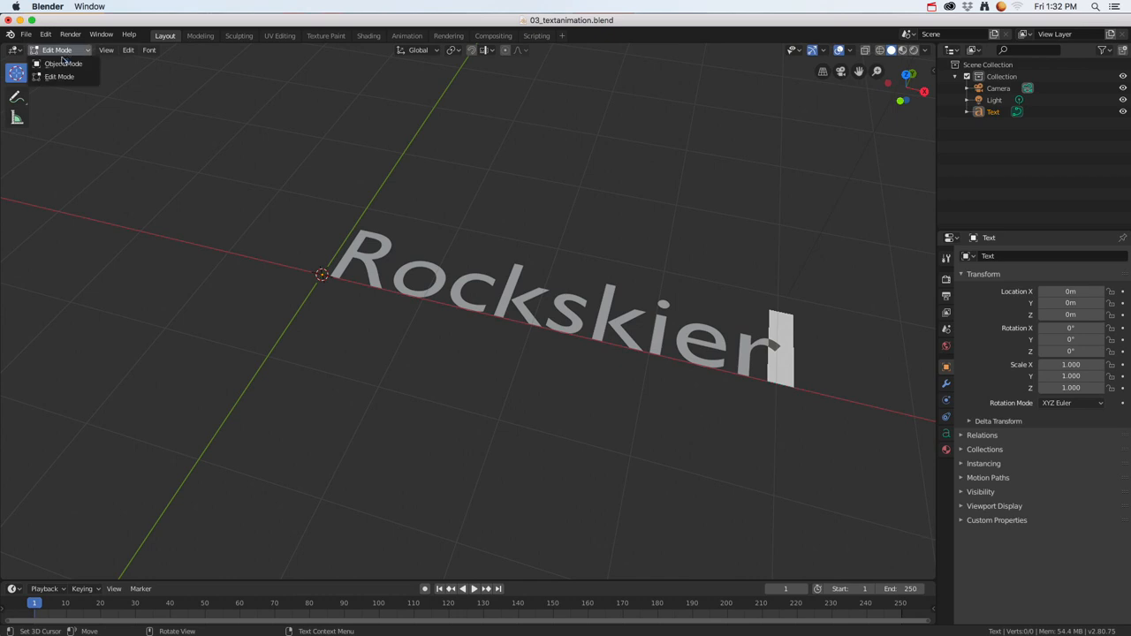
left_click(62, 55)
middle_click_drag(609, 327, 559, 301)
middle_click_drag(436, 290, 478, 314)
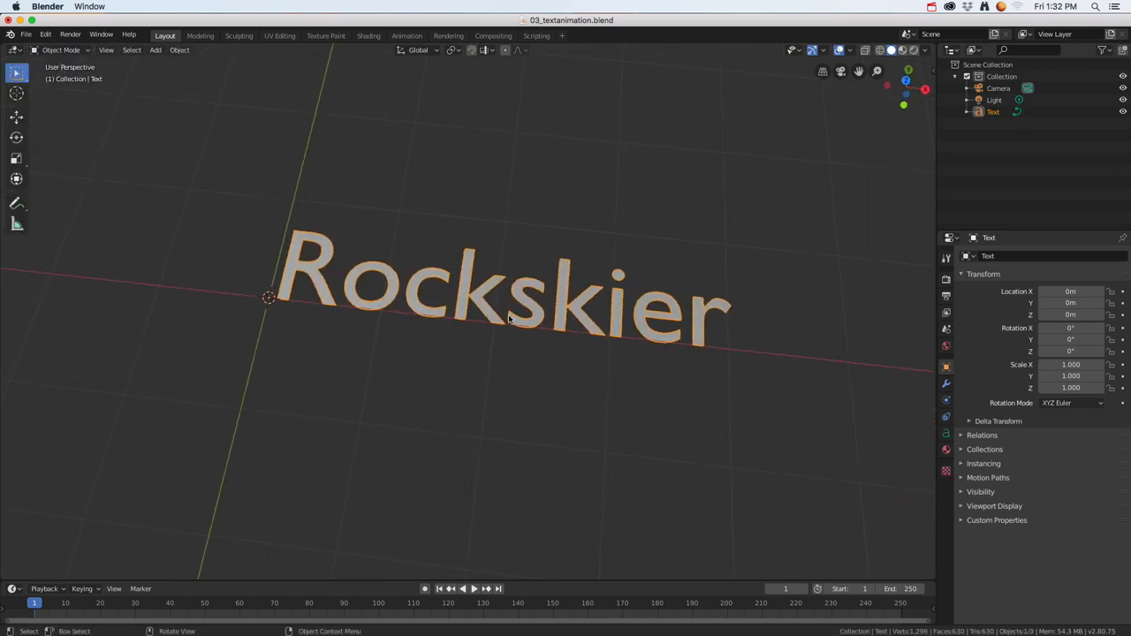
Load Quiska Personal Use Only.ttf from the 03_3D Graphics folder as the text's regular font.
left_click(947, 435)
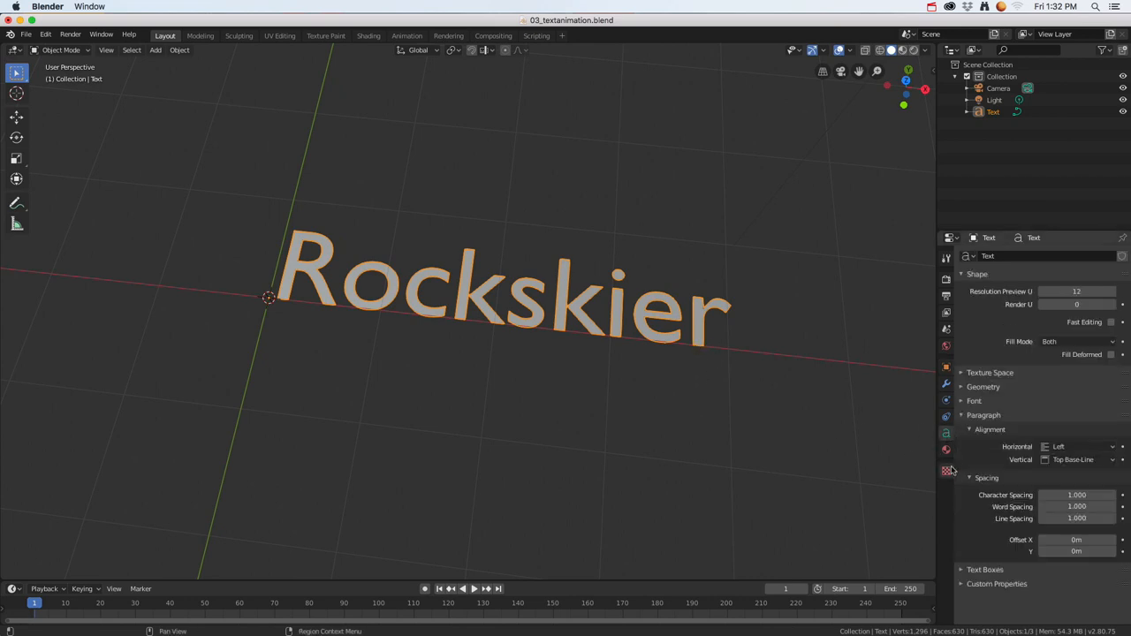
left_click(962, 401)
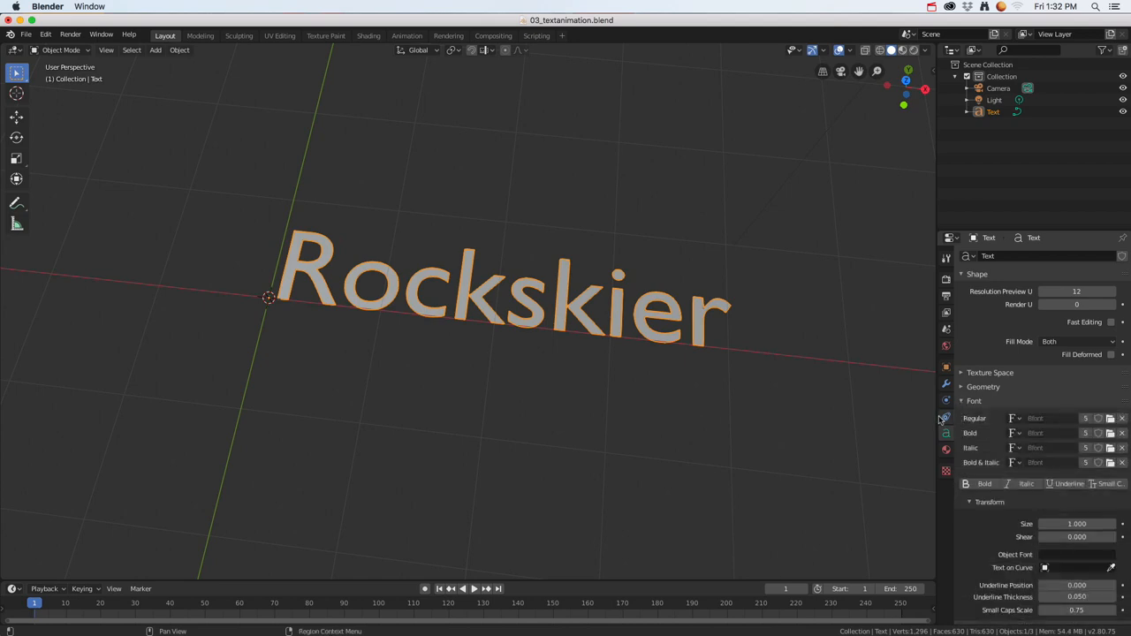
left_click_drag(938, 419, 907, 419)
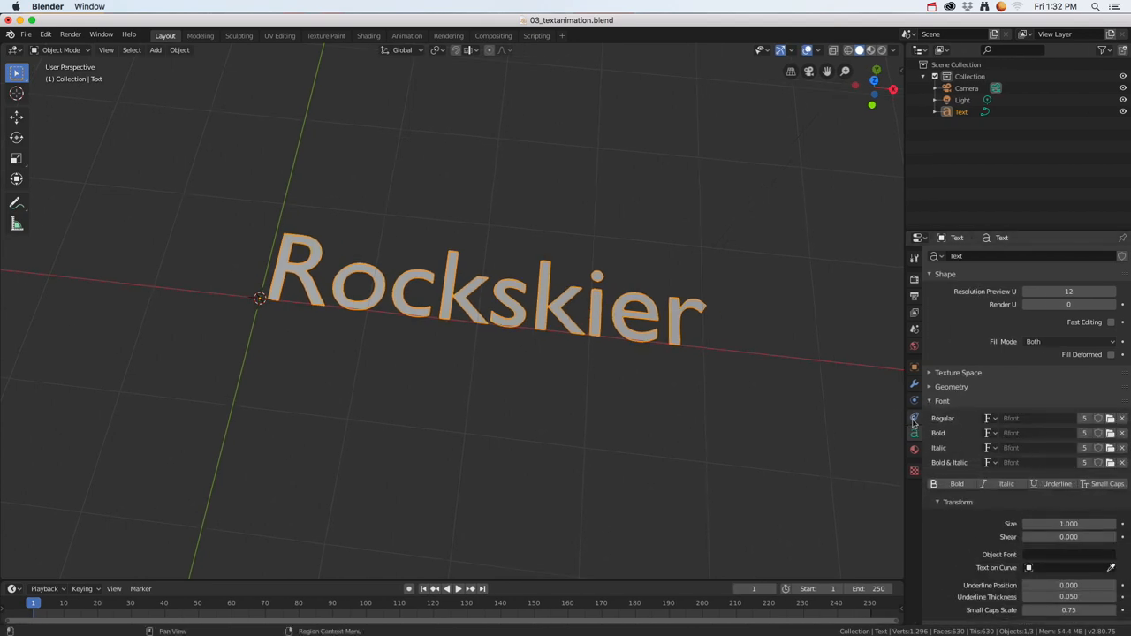
left_click(1110, 419)
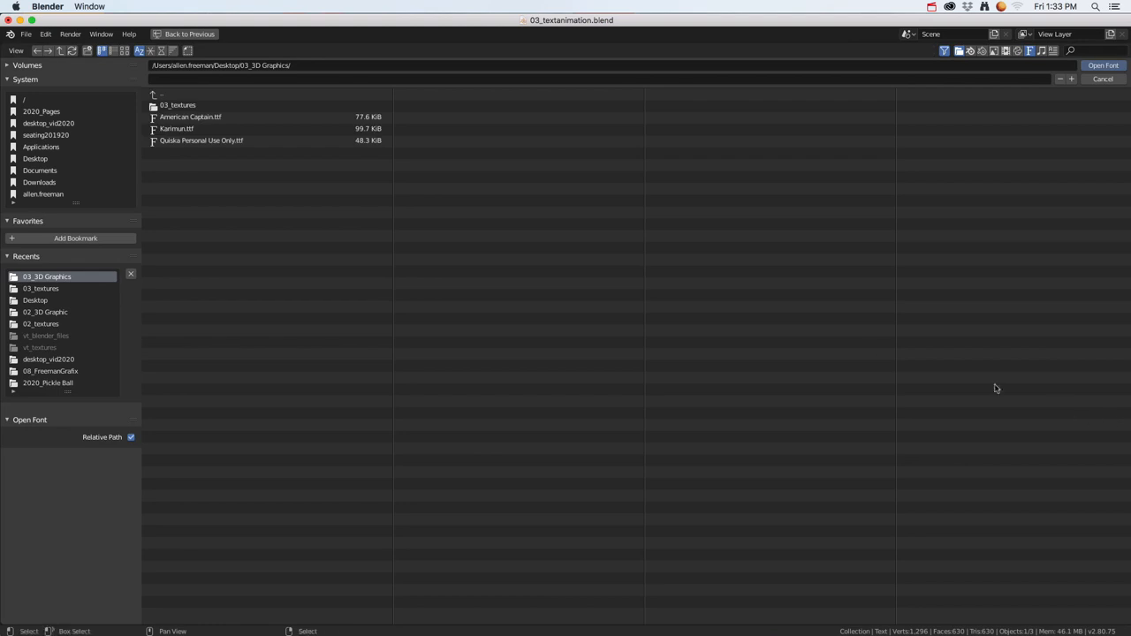
left_click(175, 130)
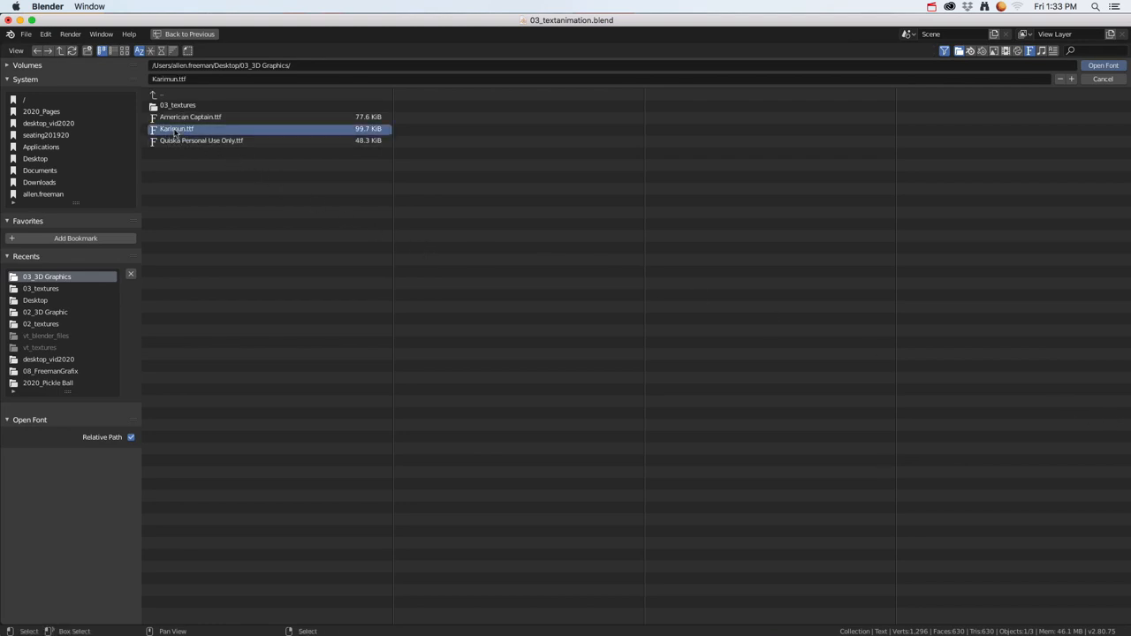
left_click(174, 141)
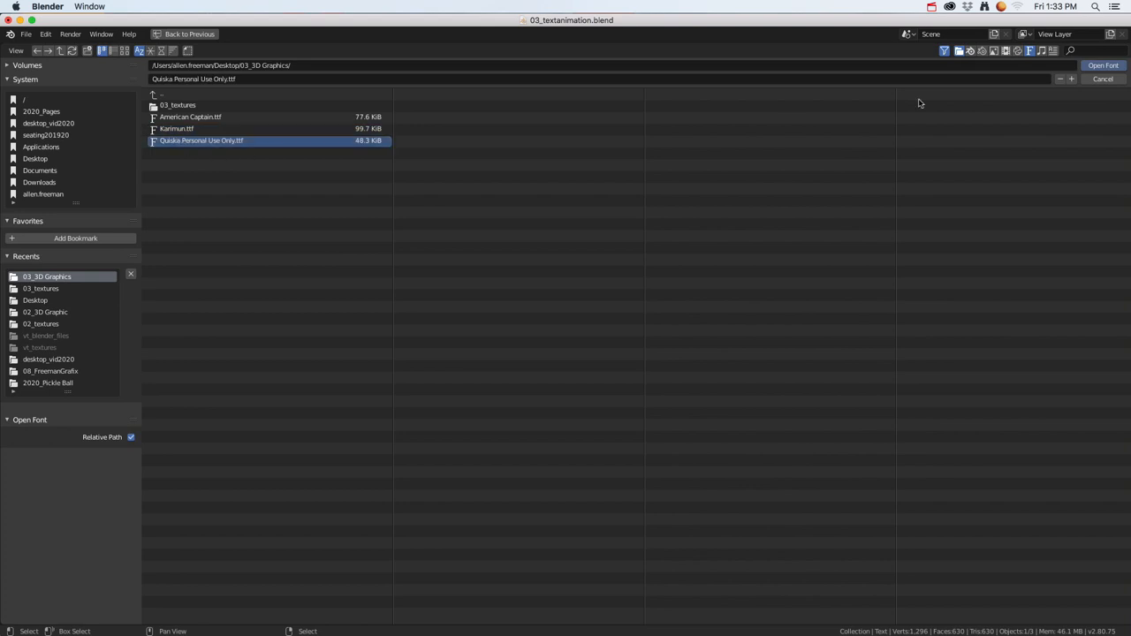
left_click(1098, 68)
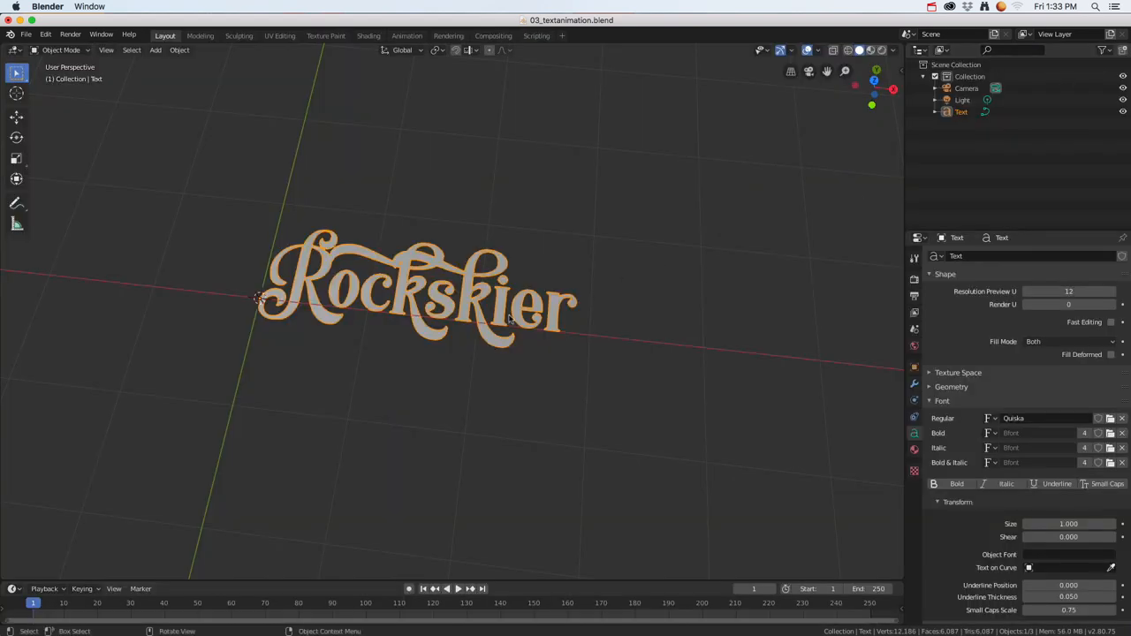
Extrude the Rockskier text's geometry to 0.07 m.
middle_click_drag(512, 320, 426, 352)
scroll(460, 321, "up", 2)
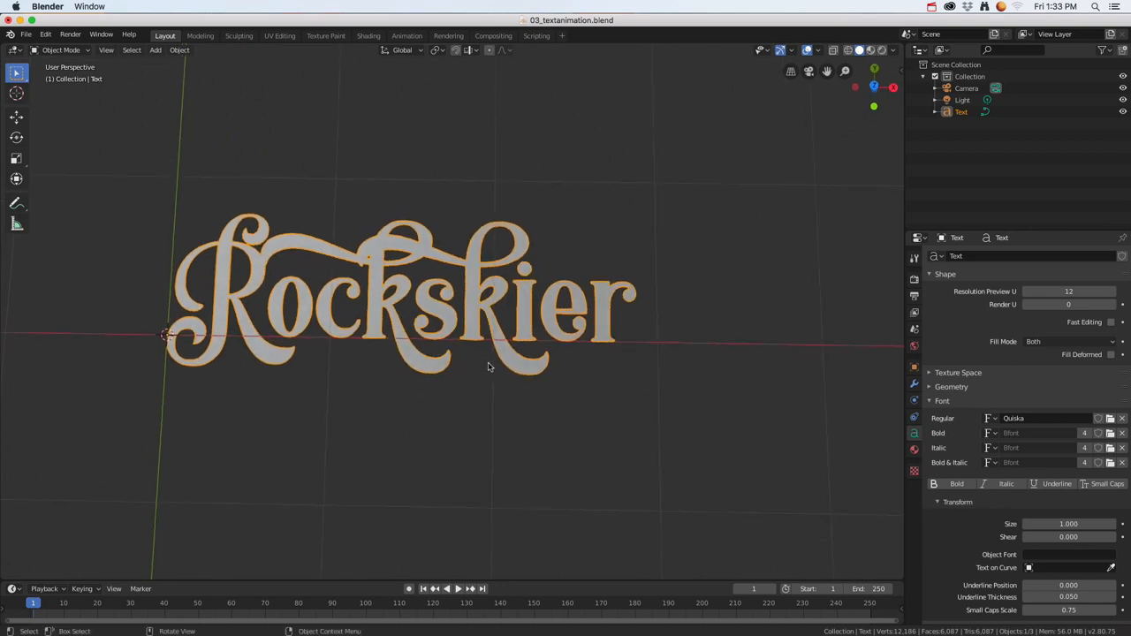
left_click(931, 388)
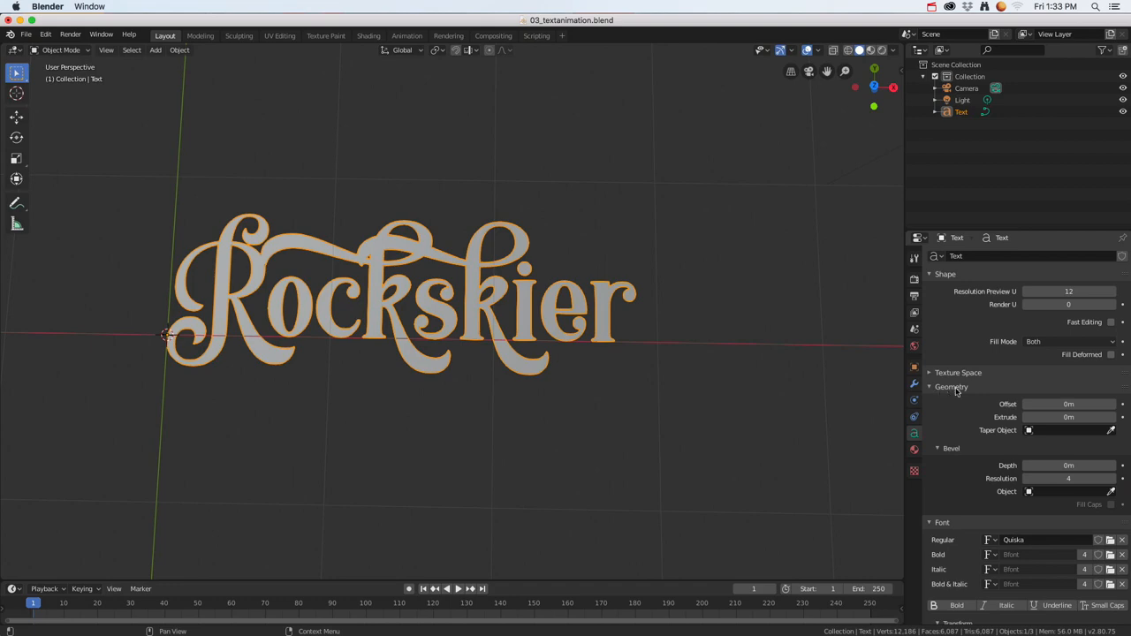
left_click(1111, 418)
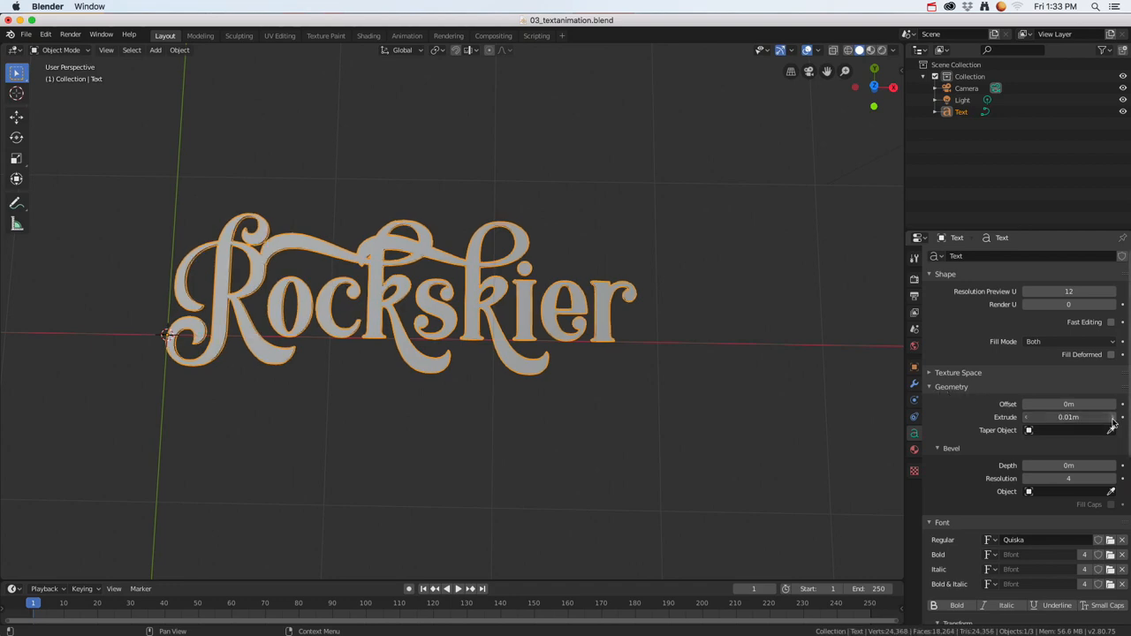
left_click(1112, 417)
left_click(1112, 418)
left_click(1112, 417)
left_click(1112, 417)
left_click(1112, 417)
middle_click_drag(656, 331, 646, 395)
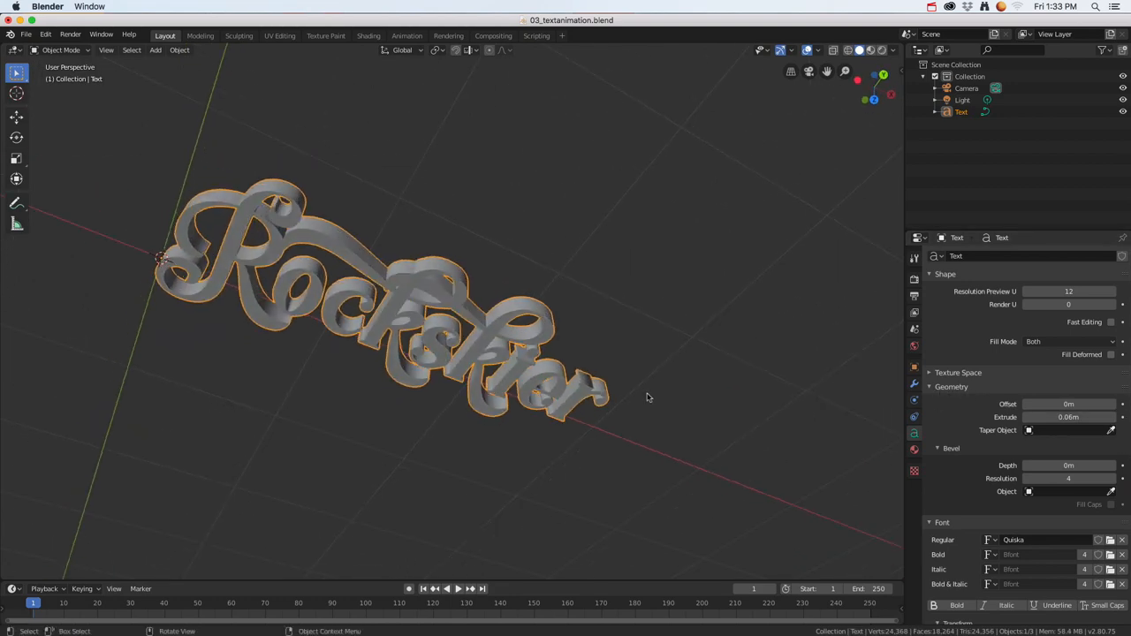
left_click(1112, 417)
left_click(1112, 417)
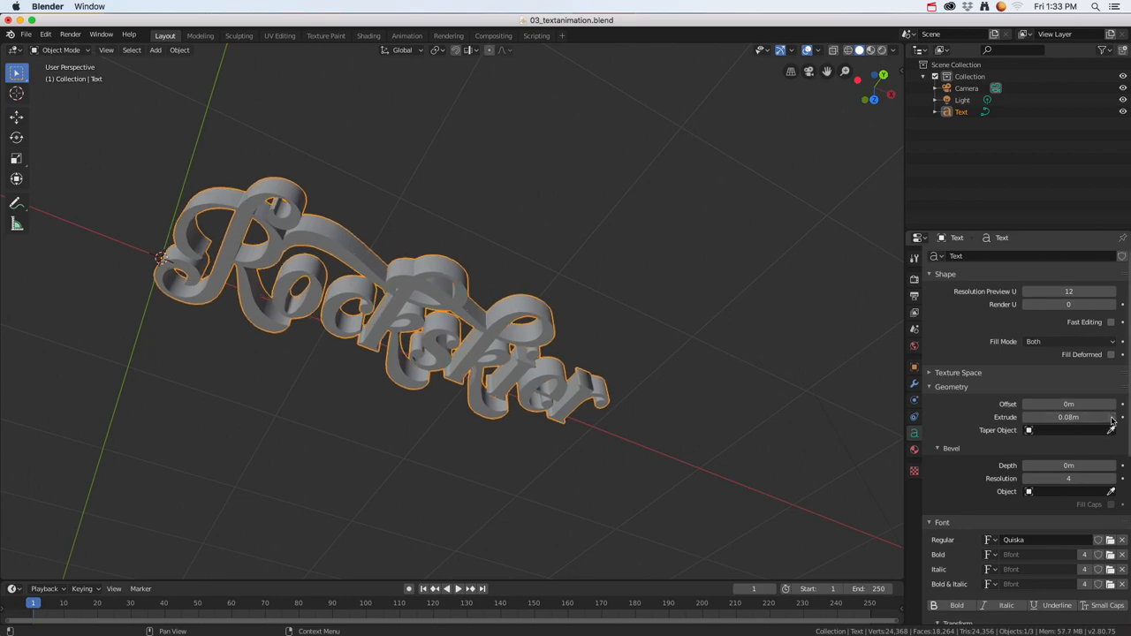
left_click(1028, 417)
mouse_move(380, 301)
middle_mouse_down()
mouse_move(389, 292)
mouse_move(396, 306)
middle_mouse_up()
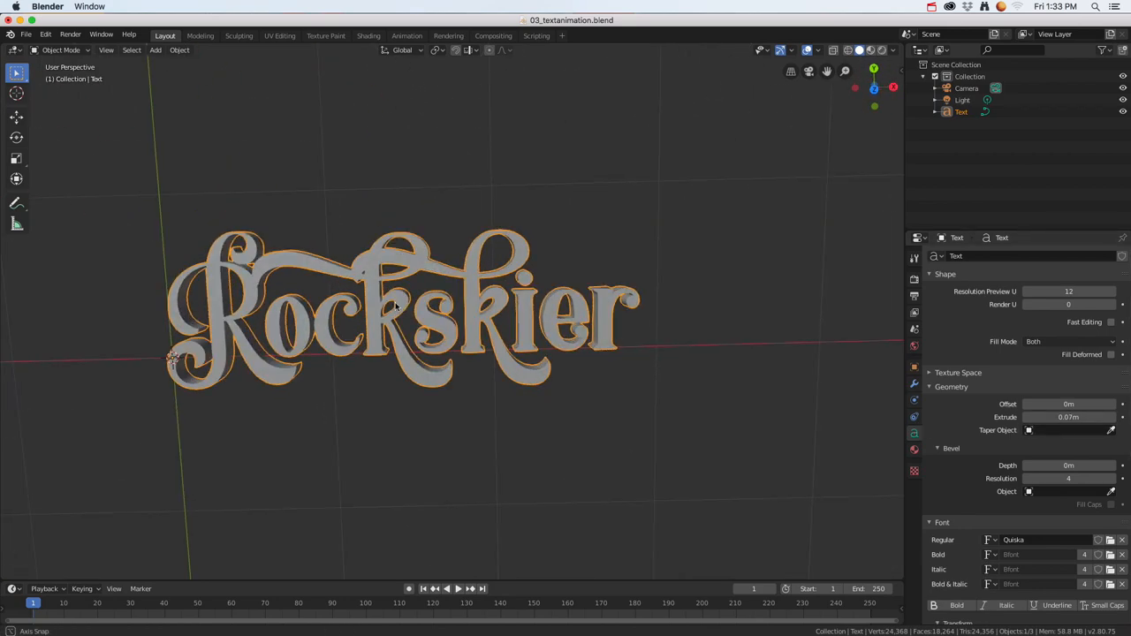
Move the Rockskier text straight up along the Z axis, slightly above the grid floor.
middle_click_drag(480, 409, 519, 395)
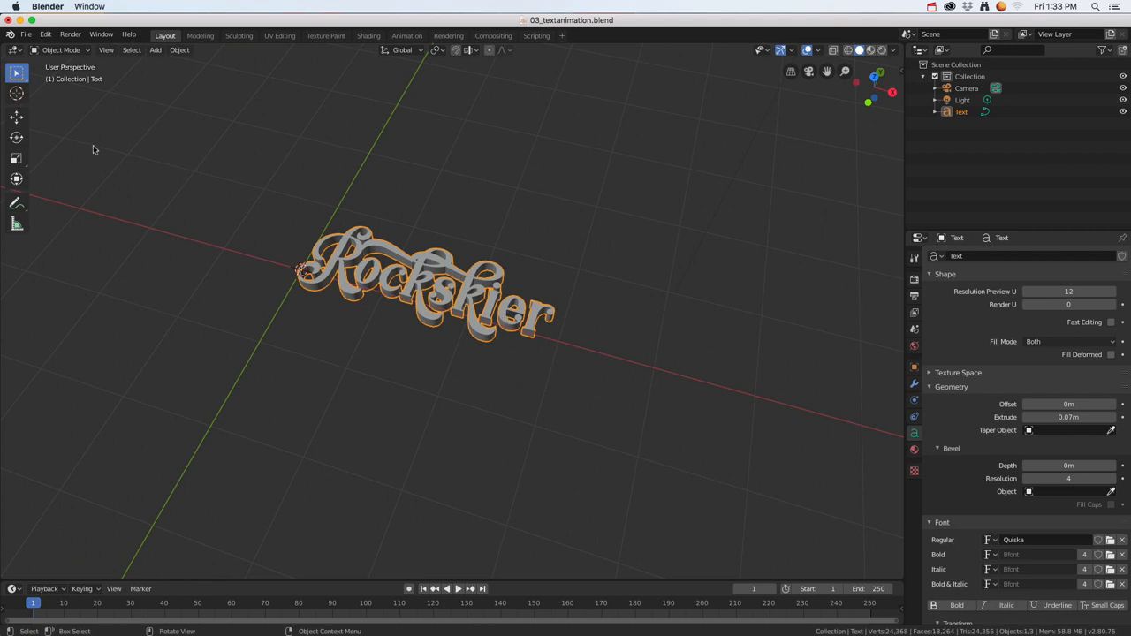
left_click(16, 115)
left_click_drag(291, 244, 279, 212)
Add a mesh plane at the scene origin and scale it by 9 as the floor.
middle_click_drag(434, 290, 420, 271)
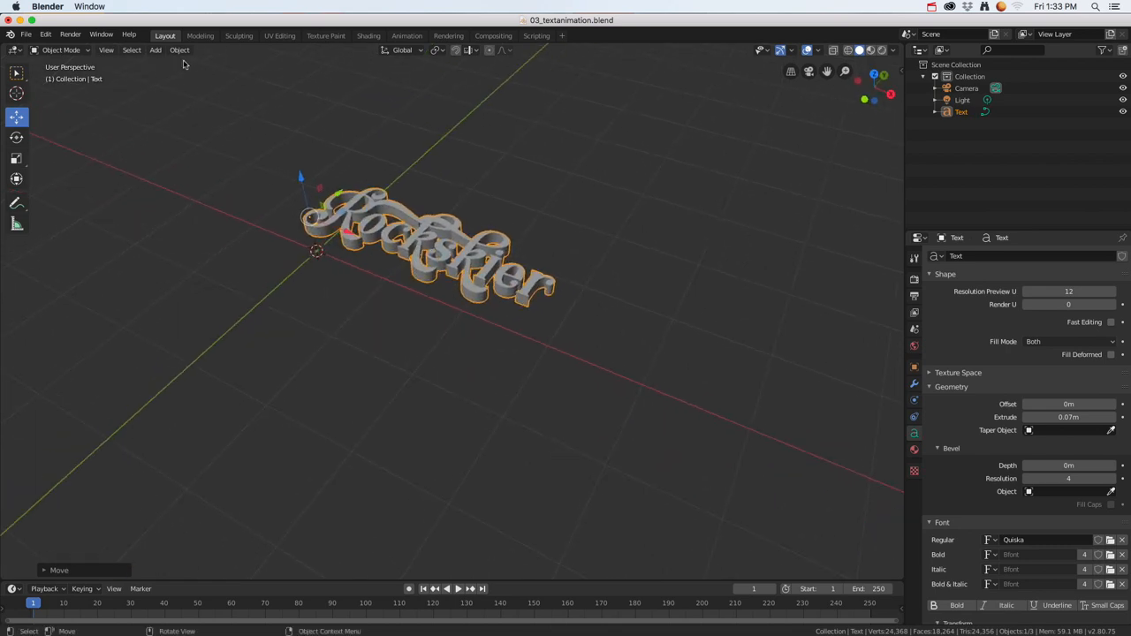
left_click(155, 49)
mouse_move(174, 64)
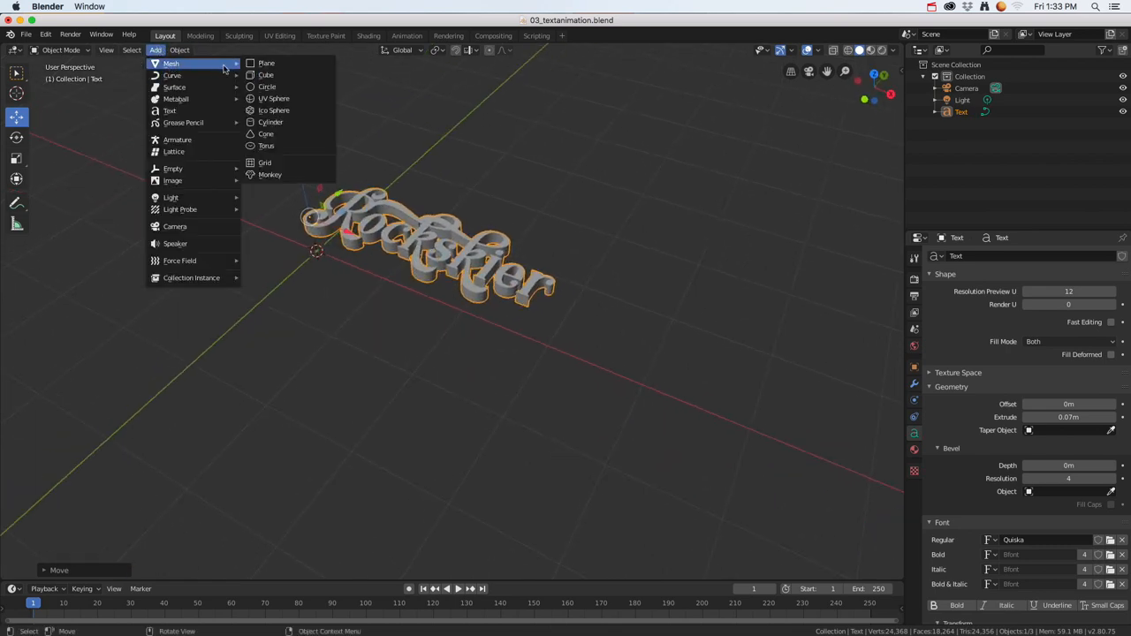
left_click(277, 67)
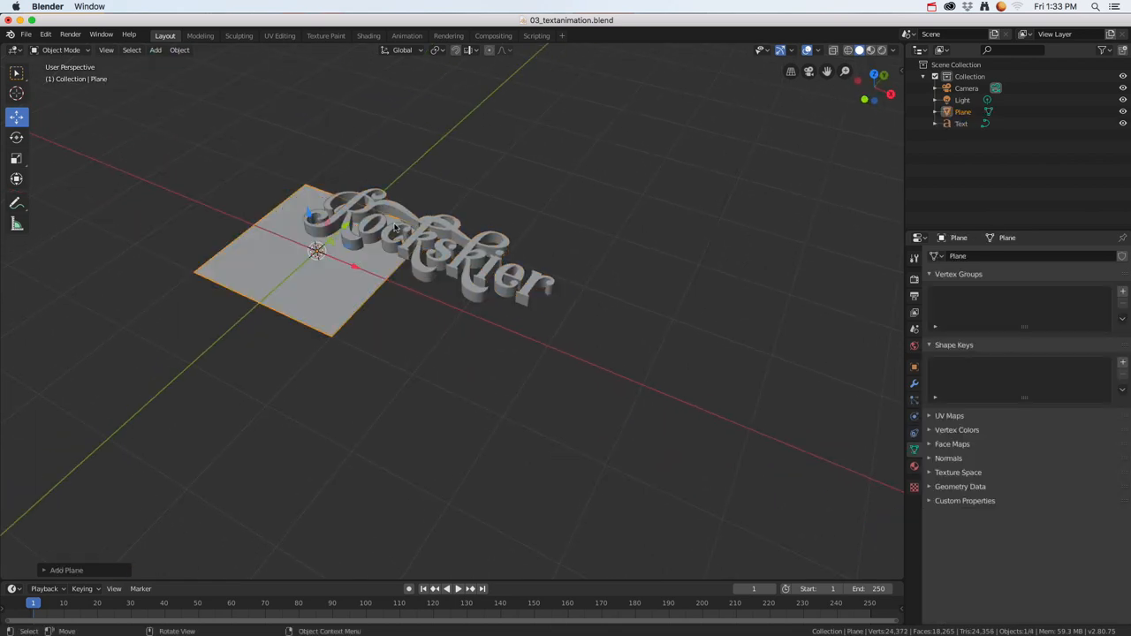
key("s")
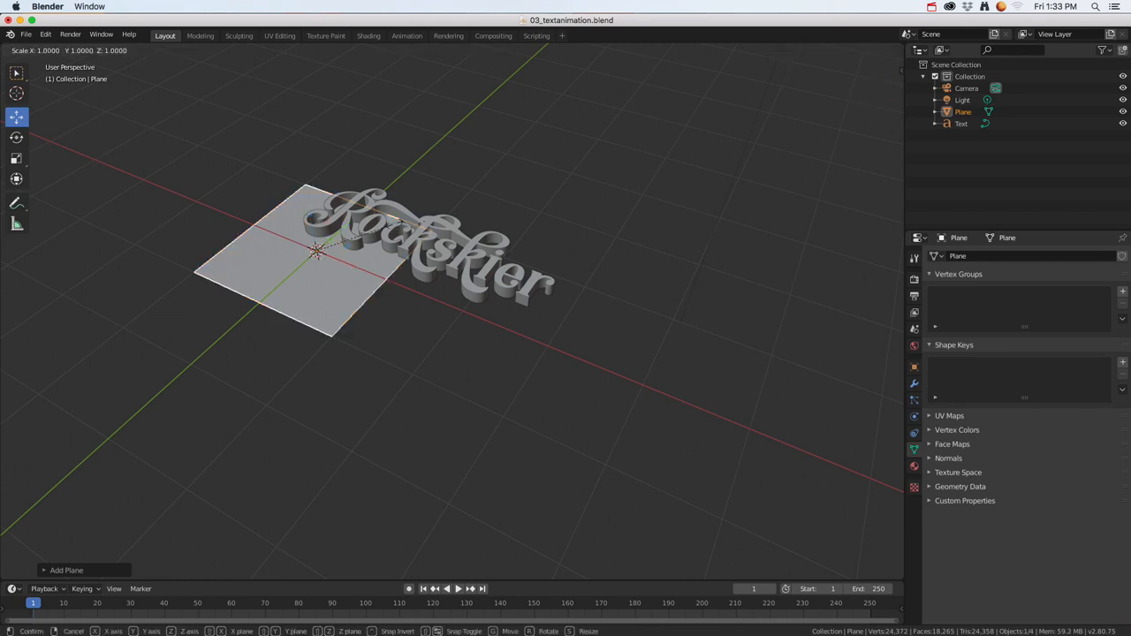
key("9")
key("Return")
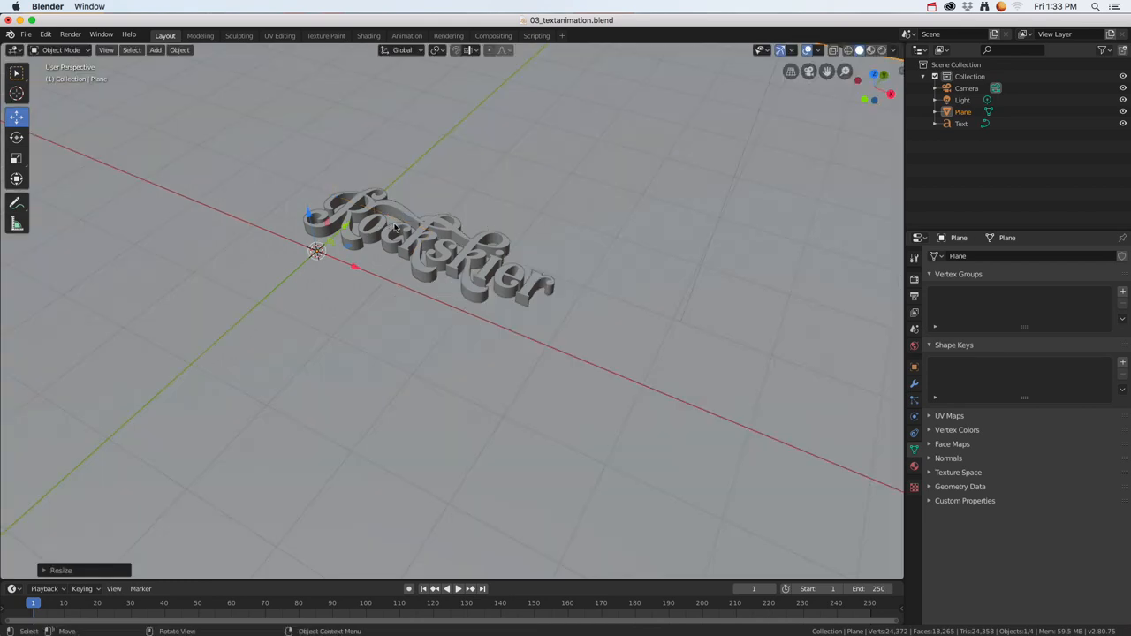
Stand the Rockskier text upright by rotating it 90° about the global X axis.
middle_click_drag(516, 319, 234, 251)
scroll(352, 277, "down", 5)
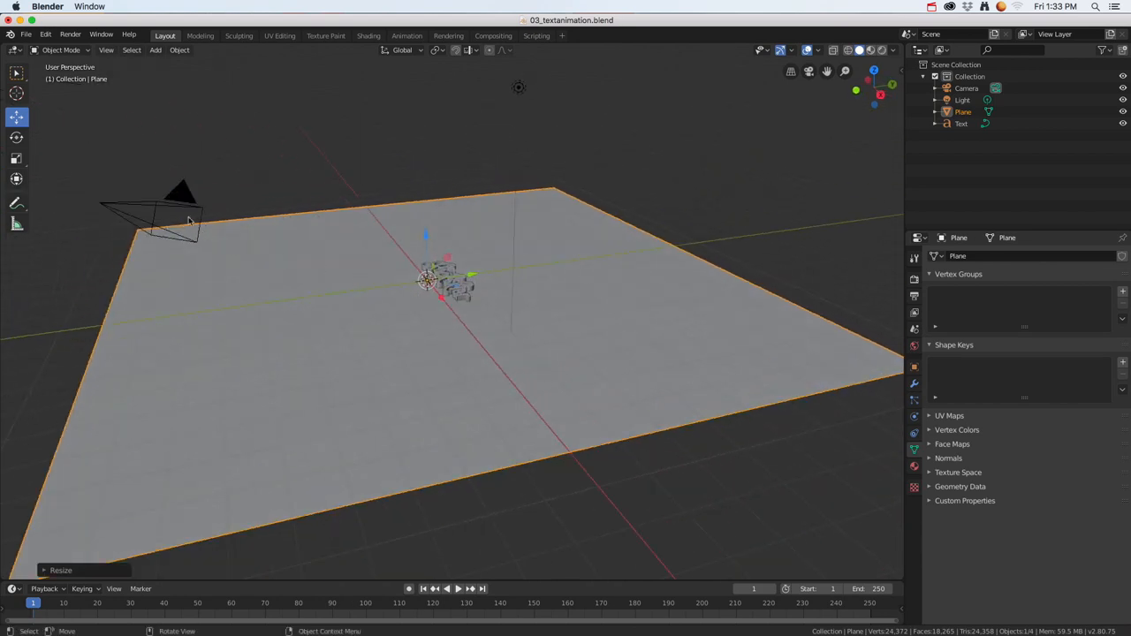
left_click(164, 210)
middle_click_drag(402, 318, 454, 310)
left_click(446, 288)
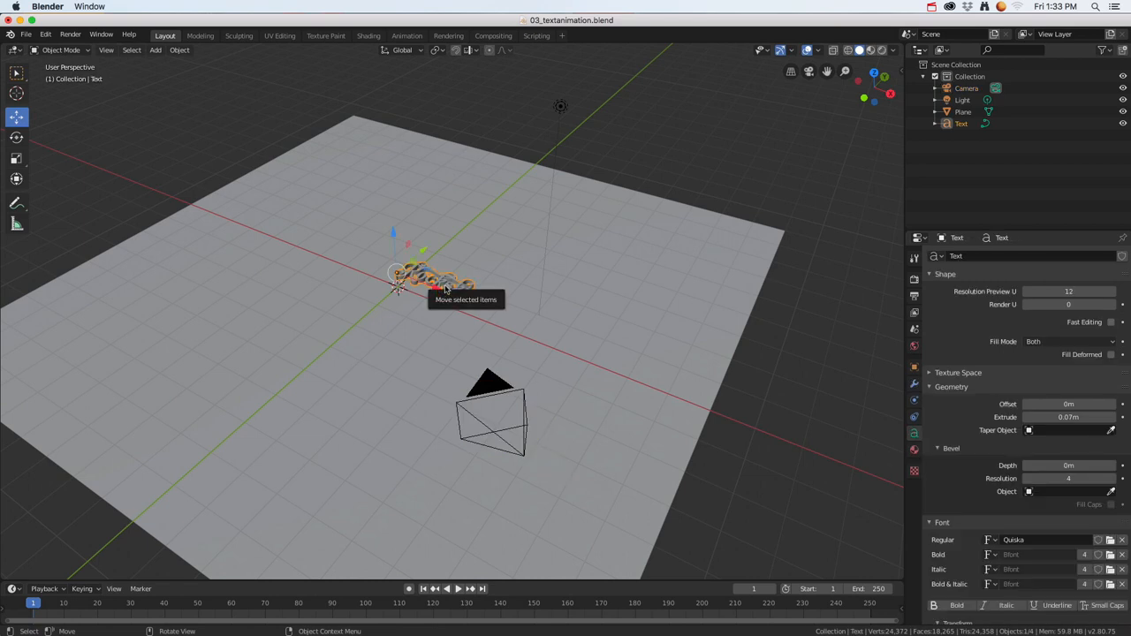
key("r")
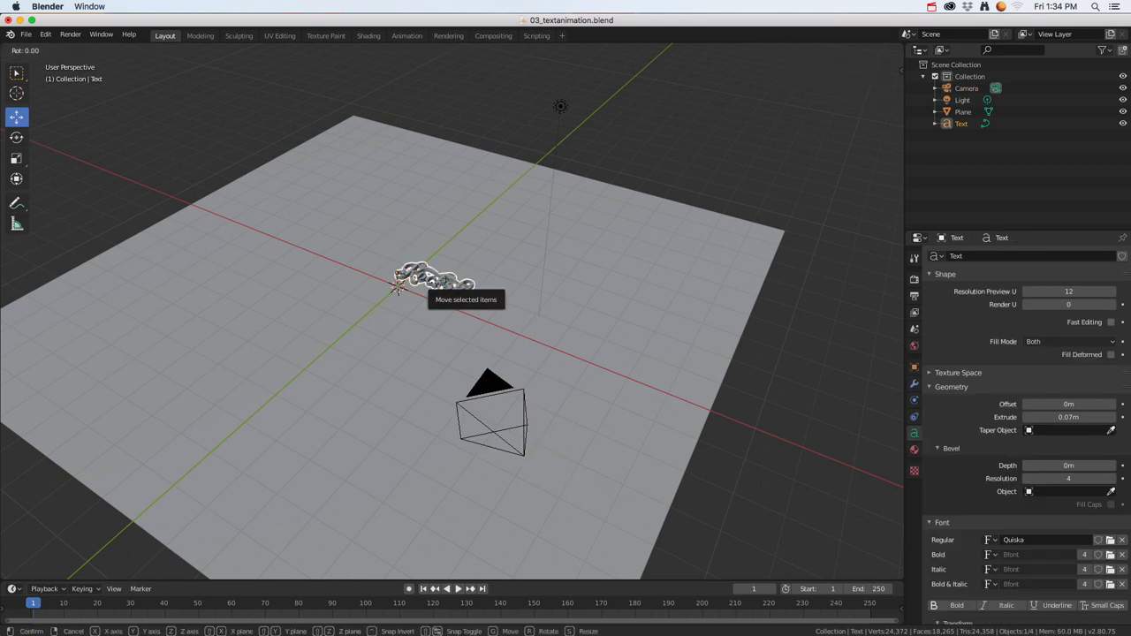
type("90x")
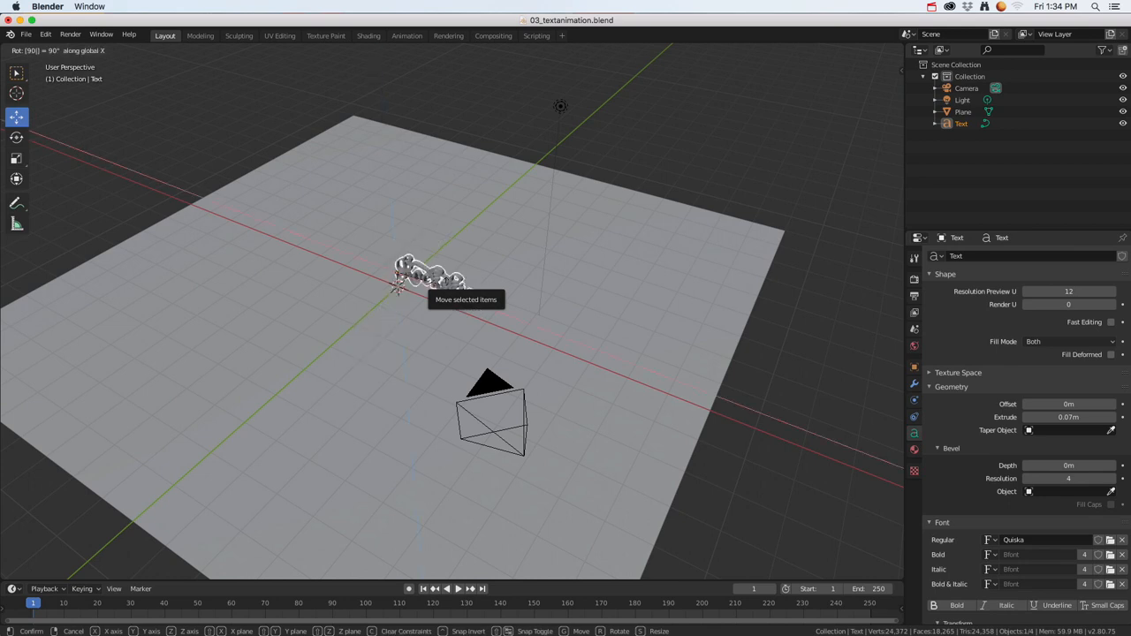
key("Return")
Move the upright text forward along the Y axis, toward the camera side of the origin.
scroll(522, 335, "up", 3)
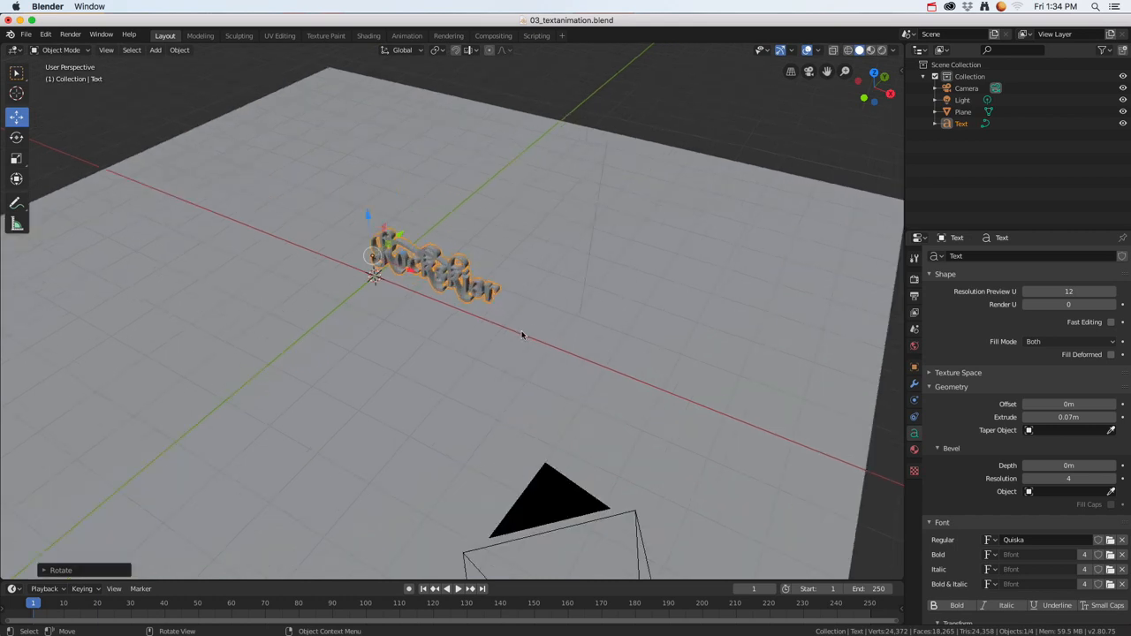
middle_click_drag(523, 334, 433, 272)
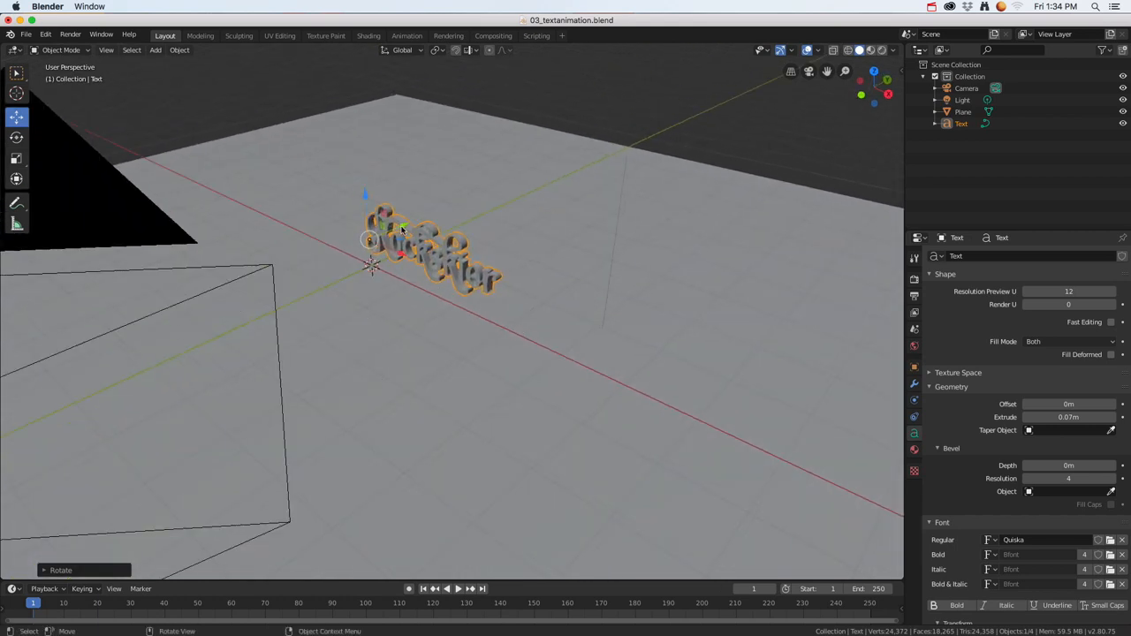
left_click_drag(402, 230, 385, 241)
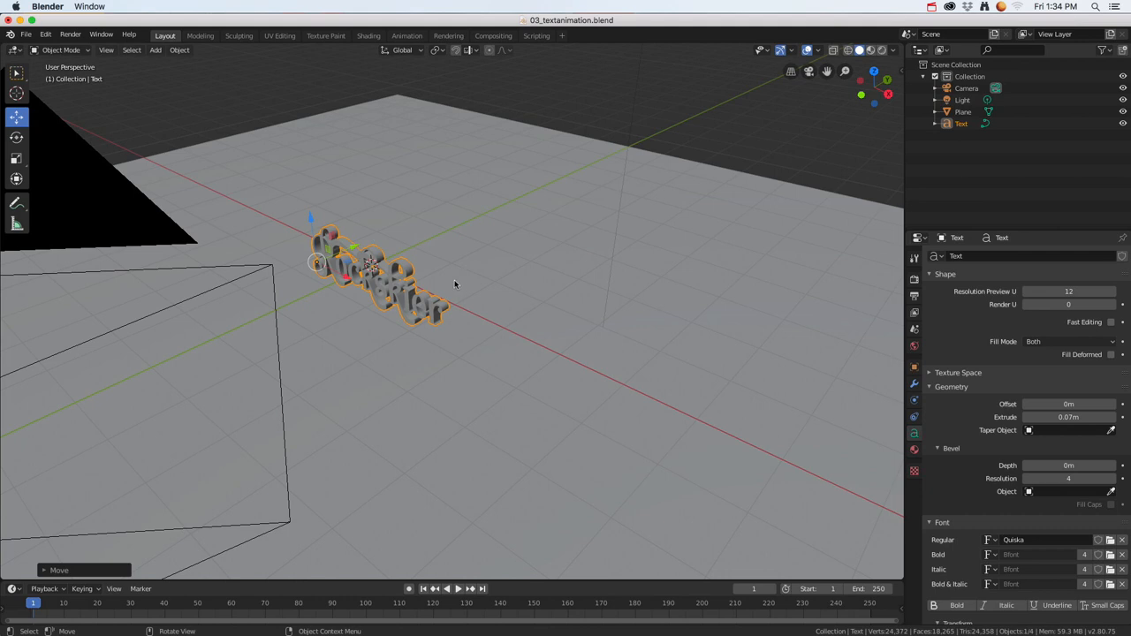
Add a mesh cube at the scene origin and move it back along the Y axis behind the text.
left_click(156, 49)
mouse_move(194, 69)
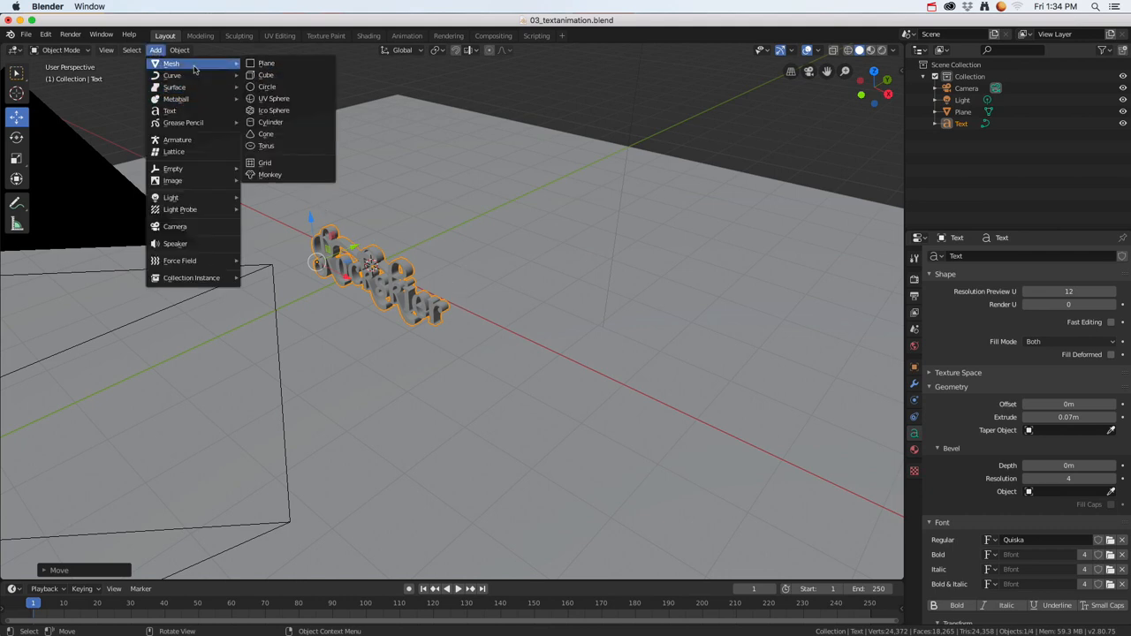
left_click(277, 75)
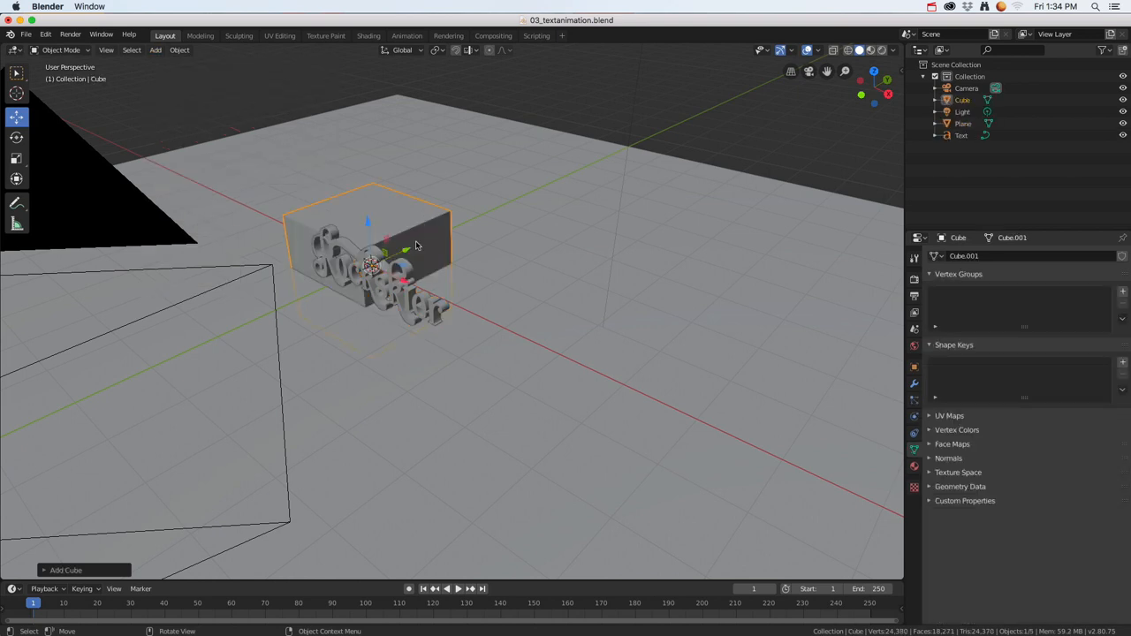
left_click_drag(404, 251, 458, 226)
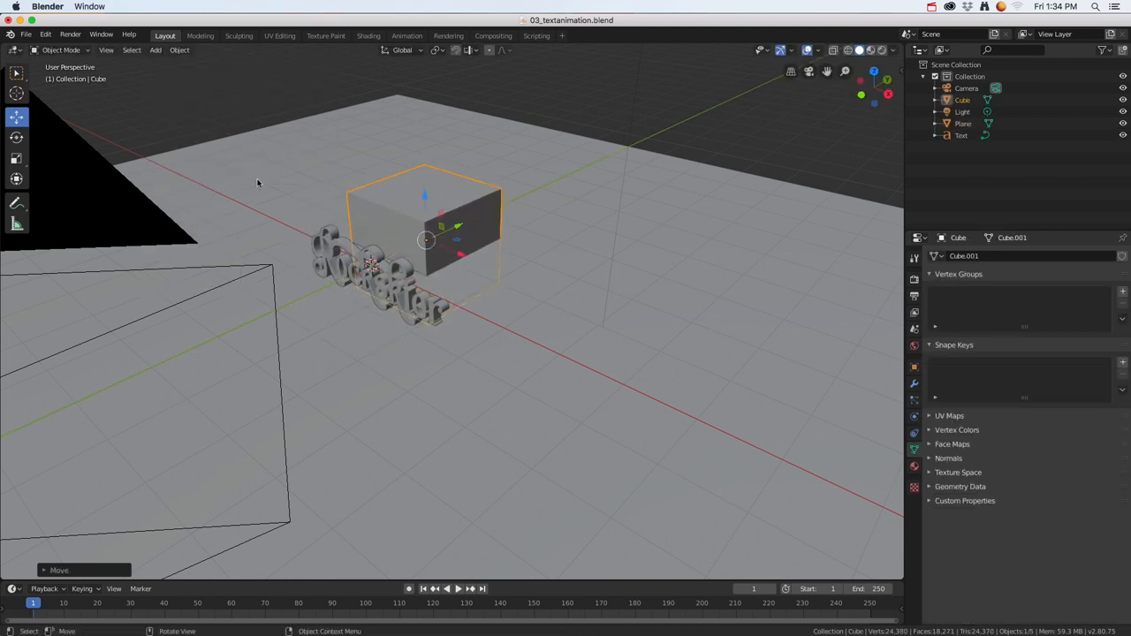
Scale the cube into a wall, long in X and thin in Y, and move it farther behind the text.
left_click(16, 159)
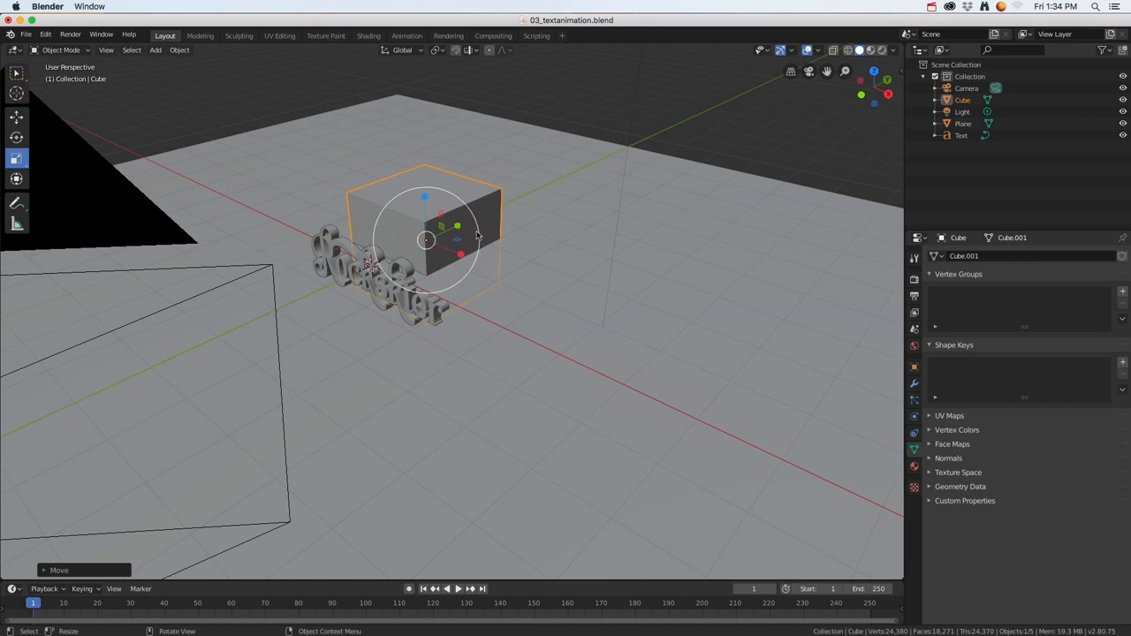
left_click_drag(461, 255, 438, 158)
left_click(15, 116)
Move the Rockskier text back along the Y axis until it sits close to the wall's front face.
middle_click_drag(438, 229, 461, 229)
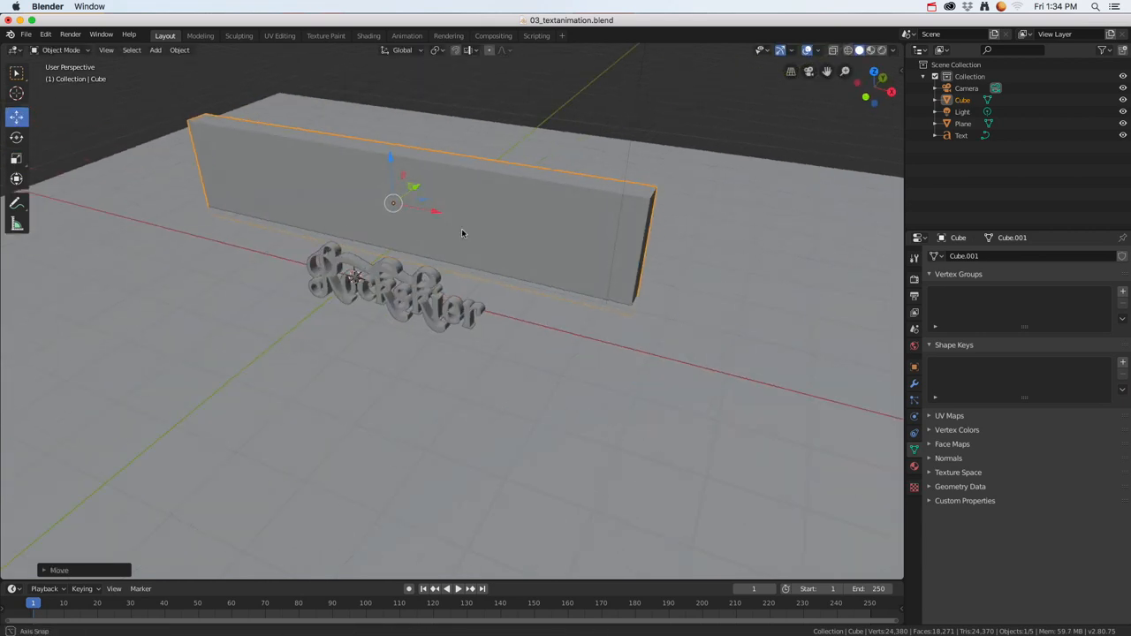
left_click(417, 287)
left_click_drag(339, 264, 390, 201)
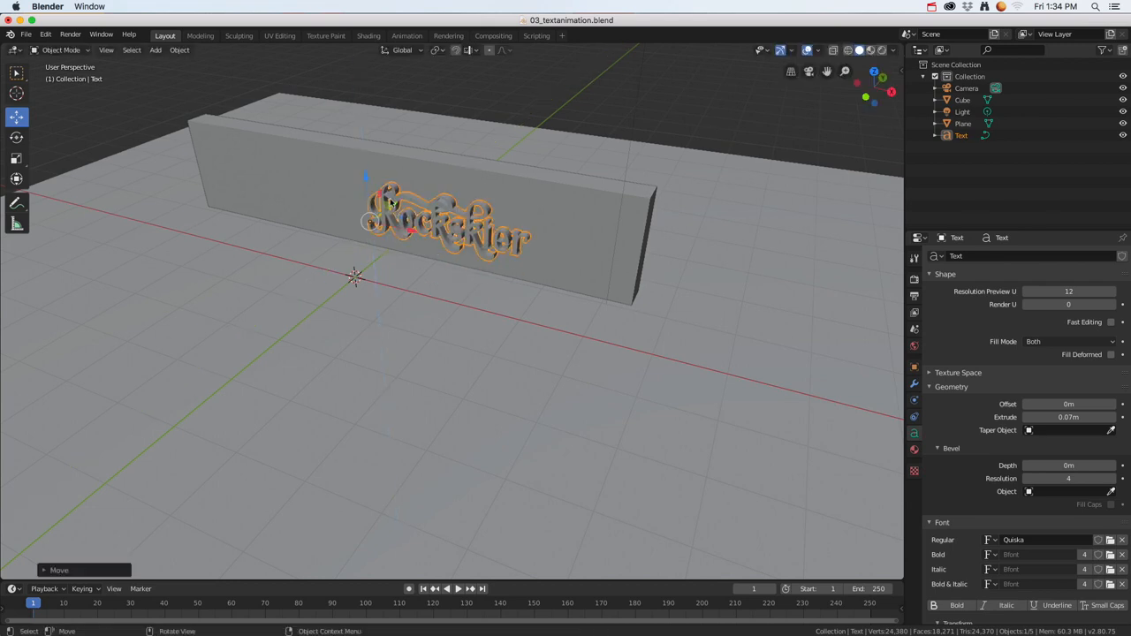
Switch the viewport to Rendered shading to preview the text and wall with lighting and shadows.
middle_click_drag(409, 229, 451, 244)
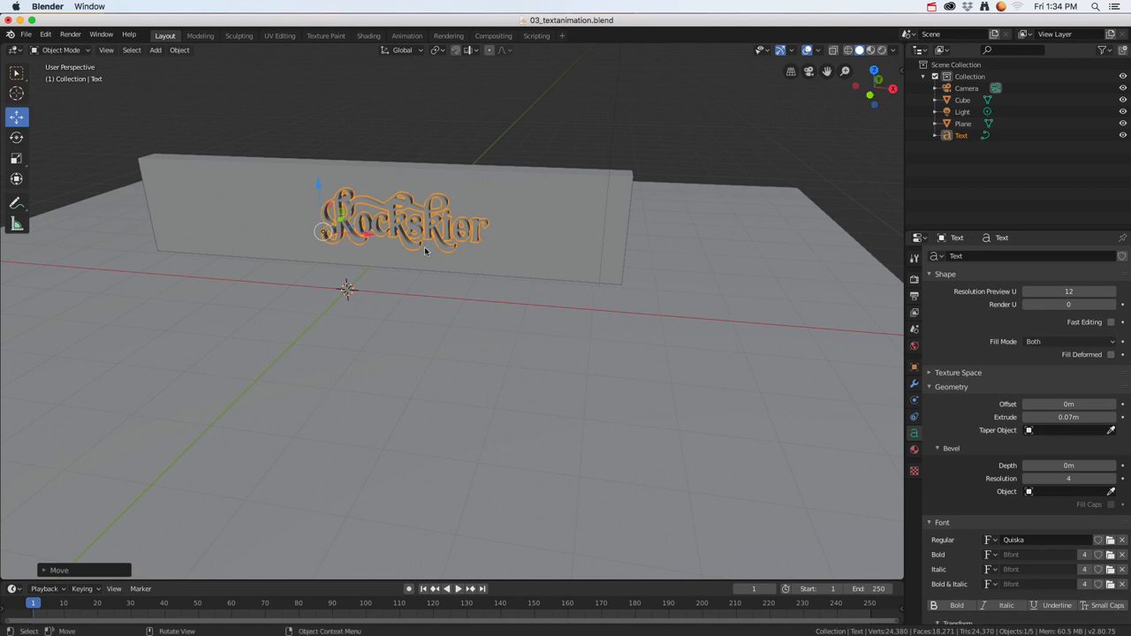
middle_click_drag(459, 248, 461, 310)
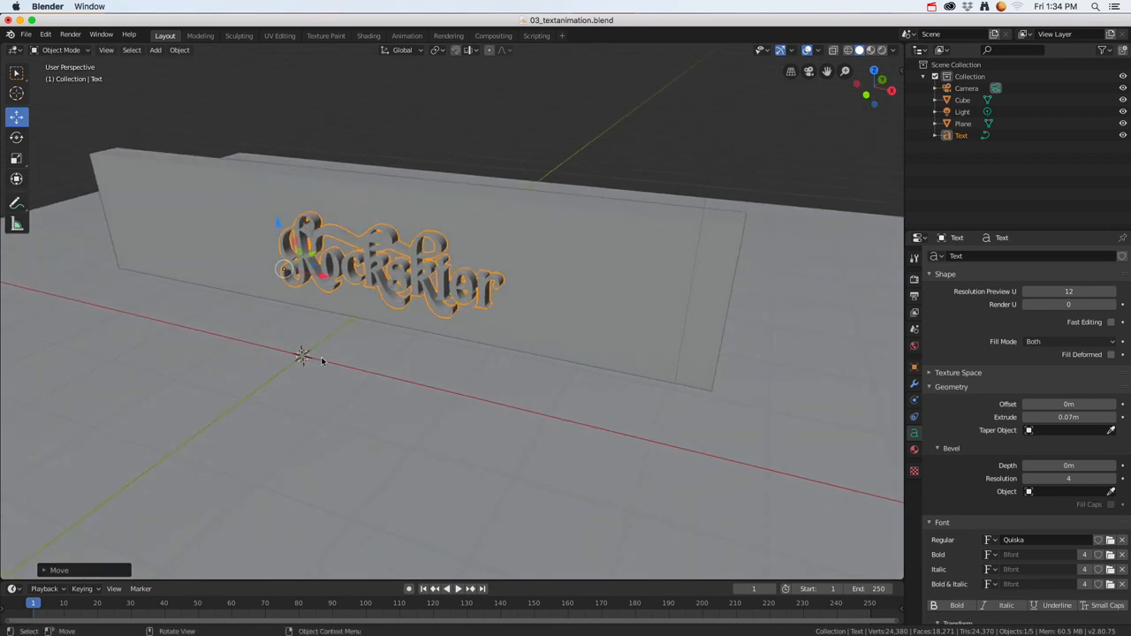
left_click(882, 51)
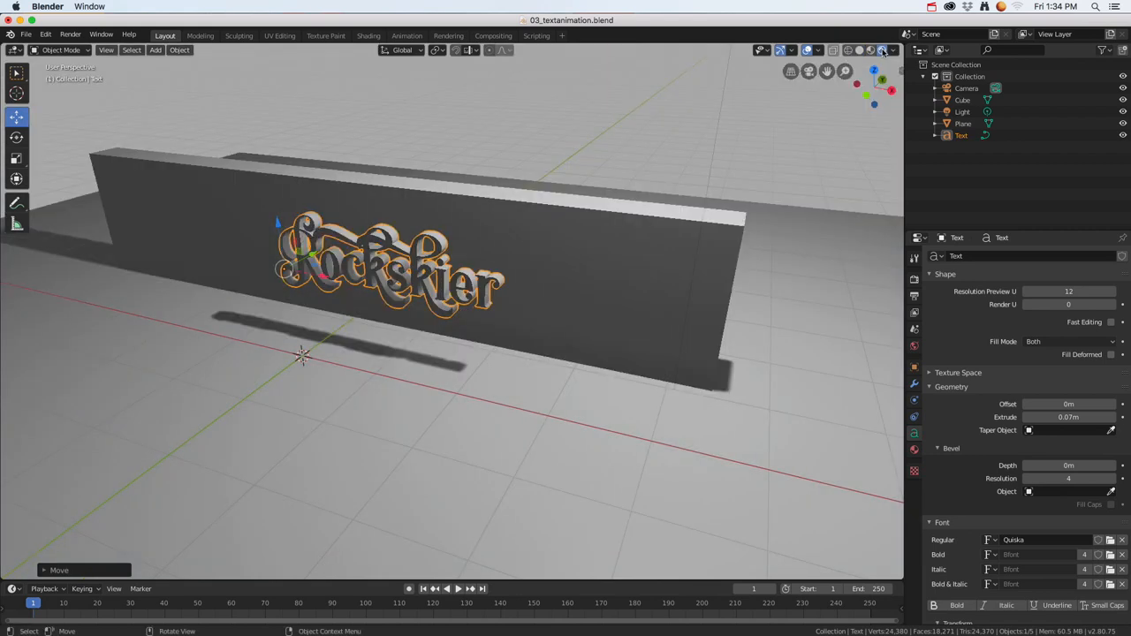
Give the floor plane a new material and name it ground.
middle_click_drag(520, 313, 475, 316)
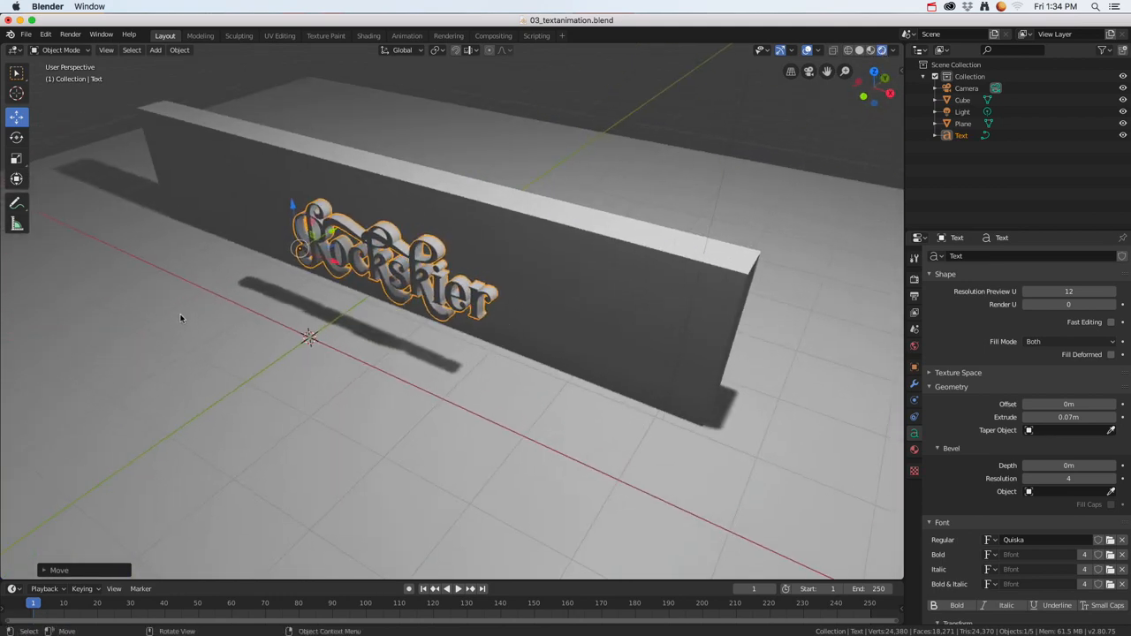
left_click(191, 347)
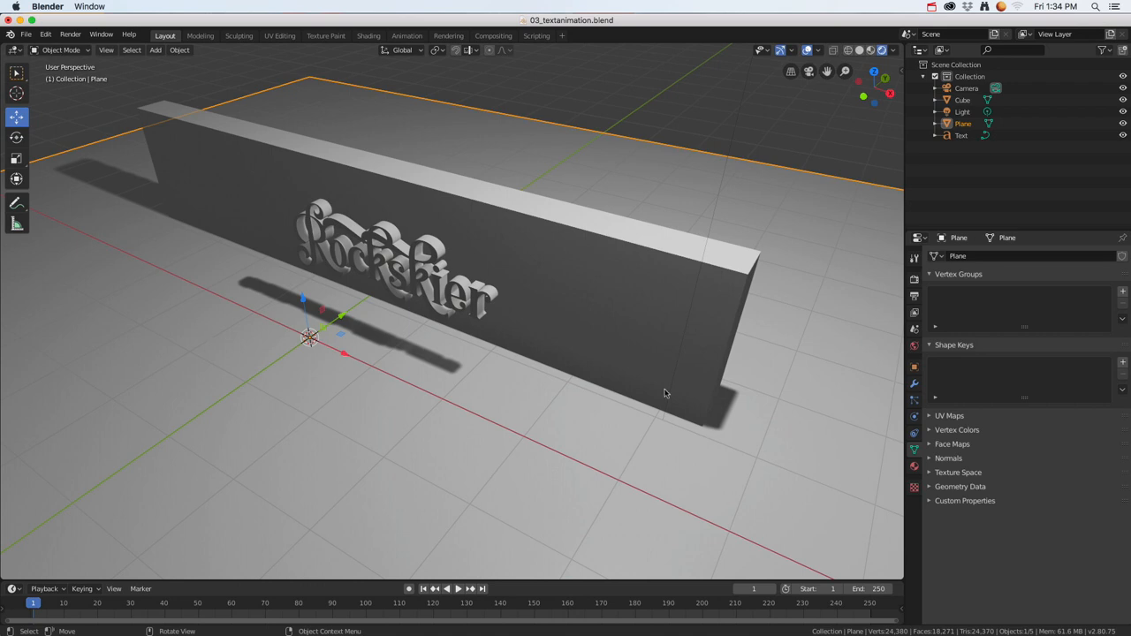
left_click(914, 467)
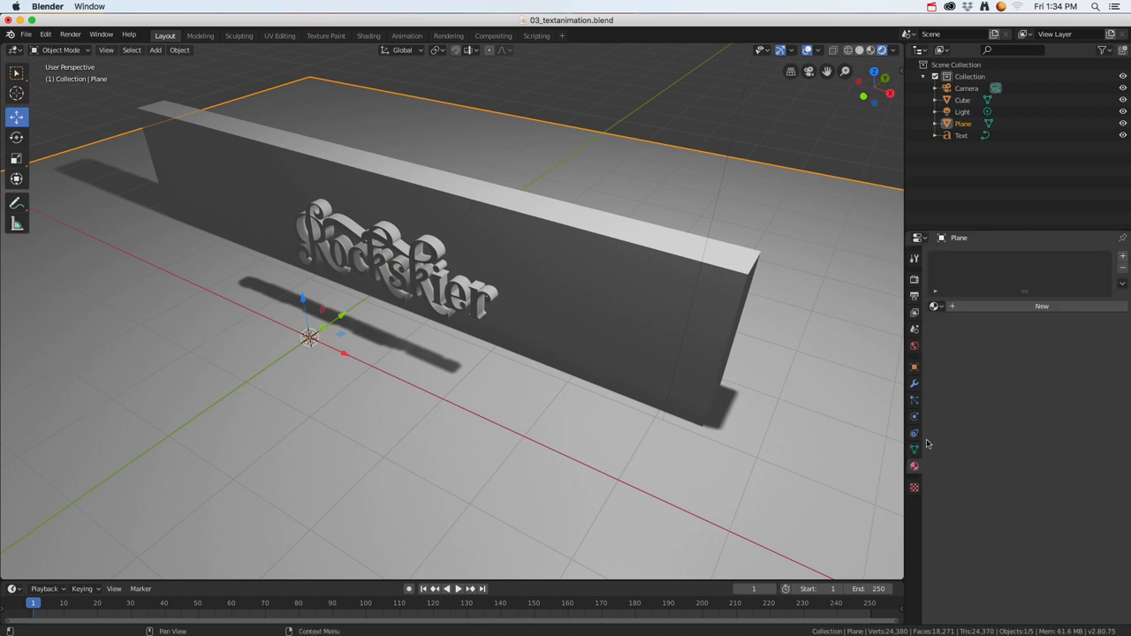
left_click(1002, 307)
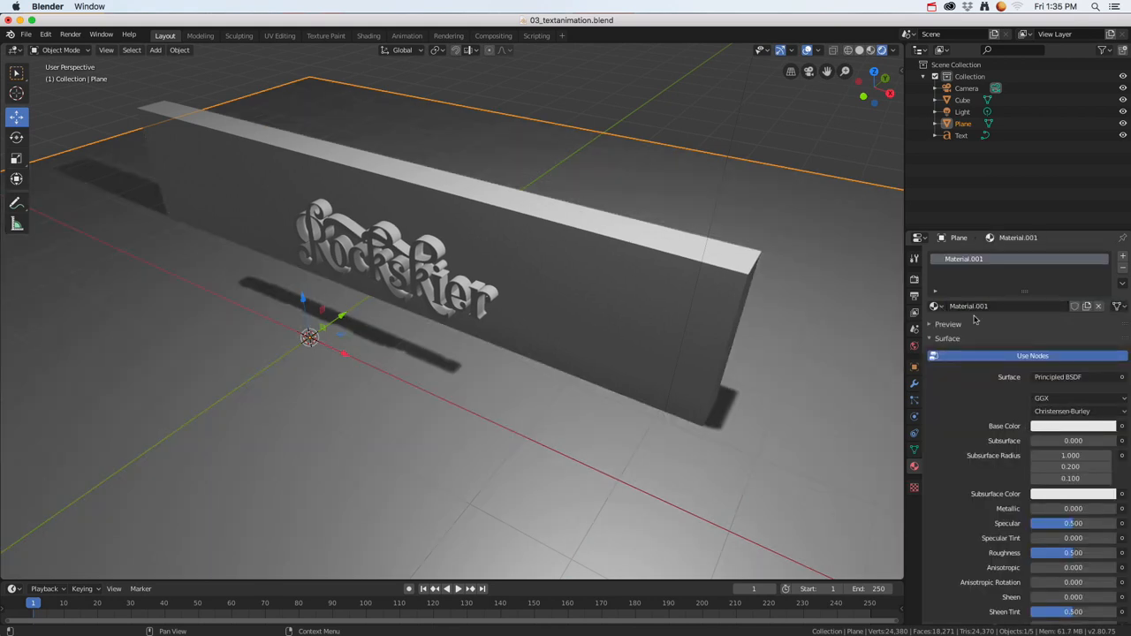
left_click(968, 307)
type("gro")
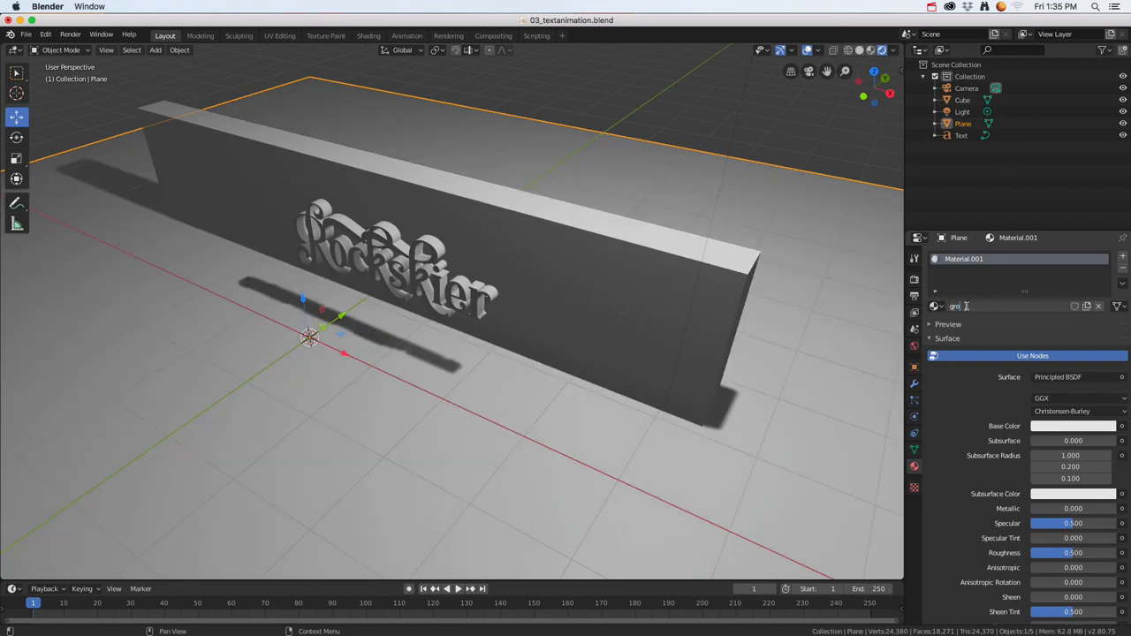
type("und")
key("Return")
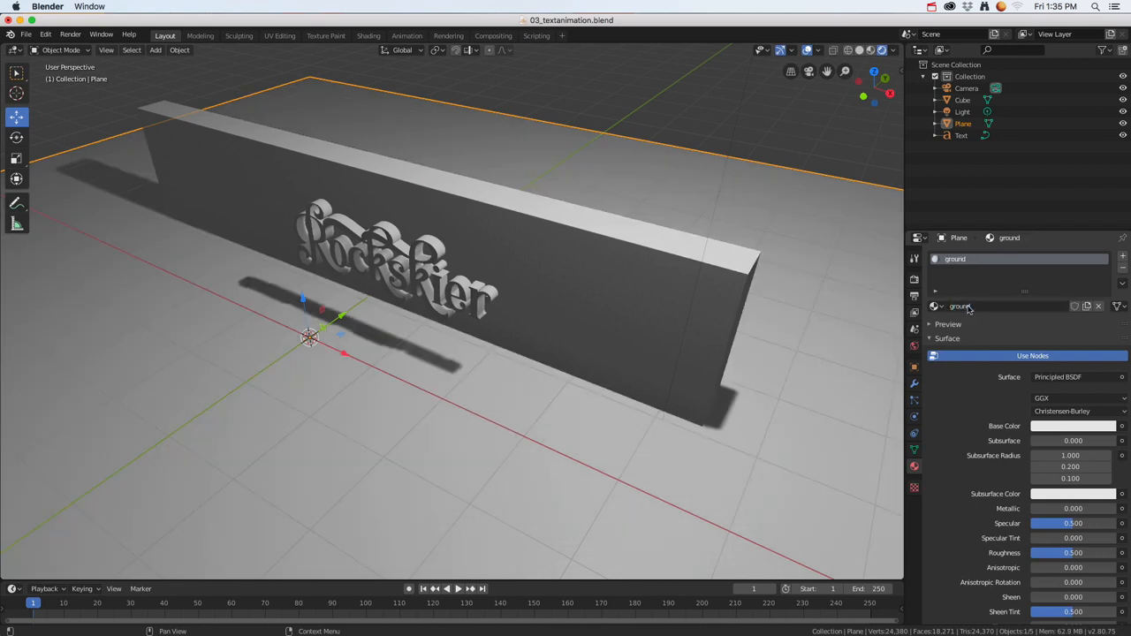
Set the ground material's base color to orange, and replace it with the image texture 2k_makemake_fictional.jpg from the 03_textures folder.
left_click(1050, 431)
left_click(1041, 333)
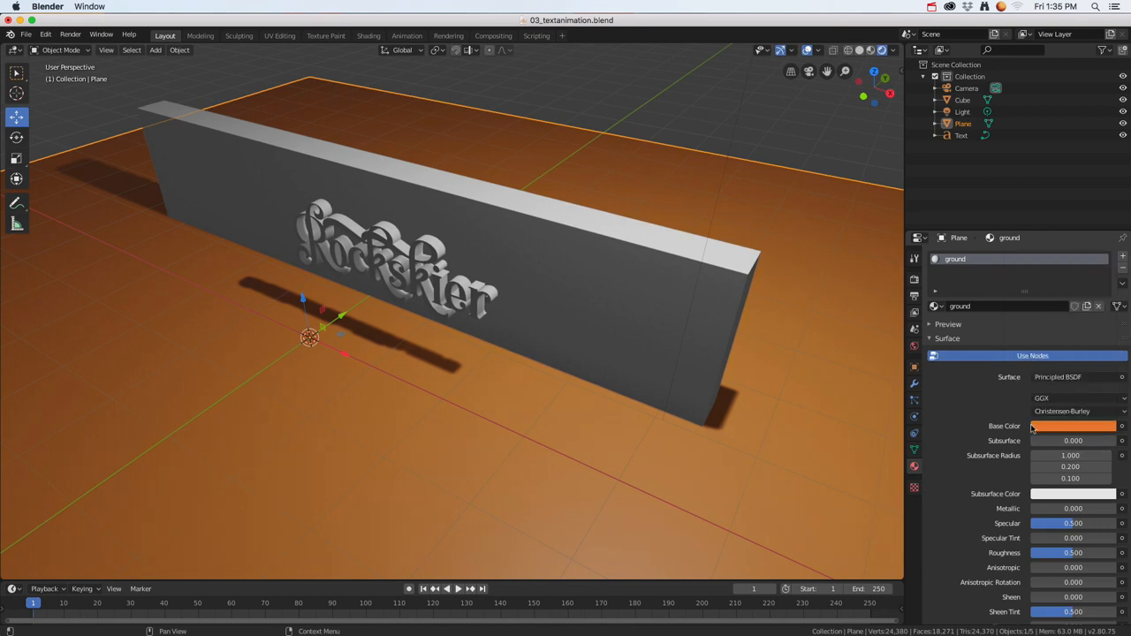
left_click(1123, 427)
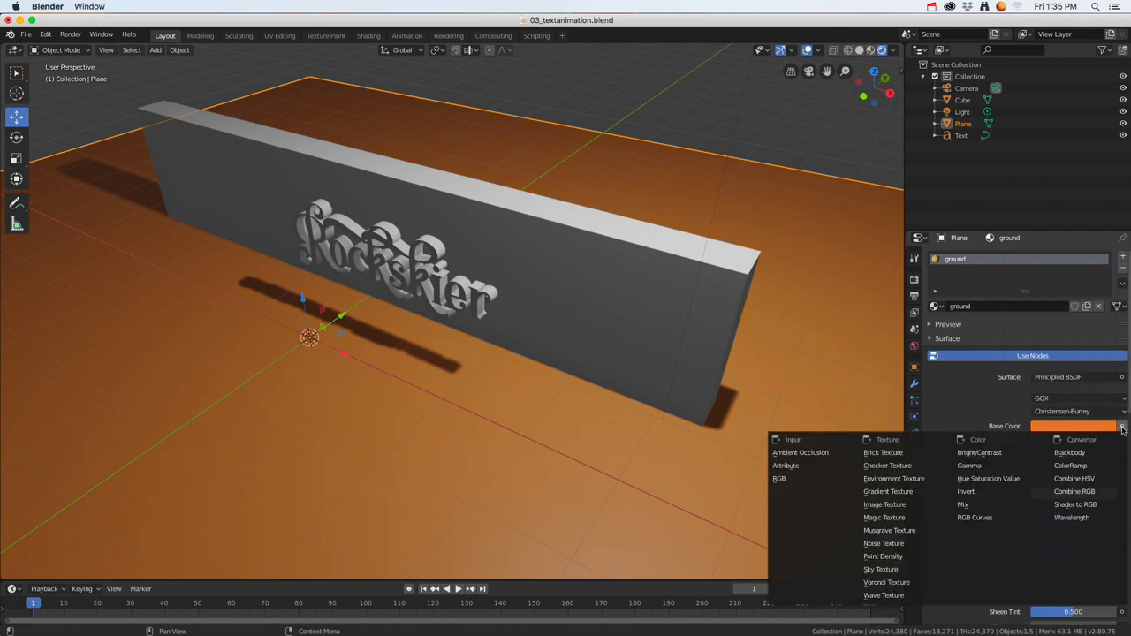
left_click(879, 504)
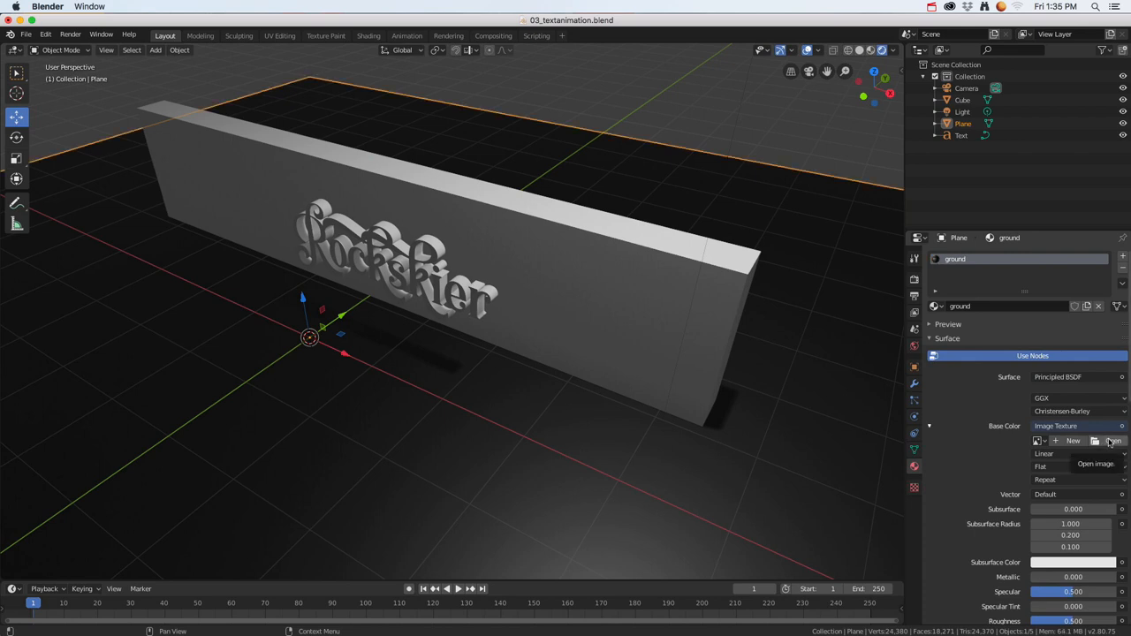
left_click(1109, 441)
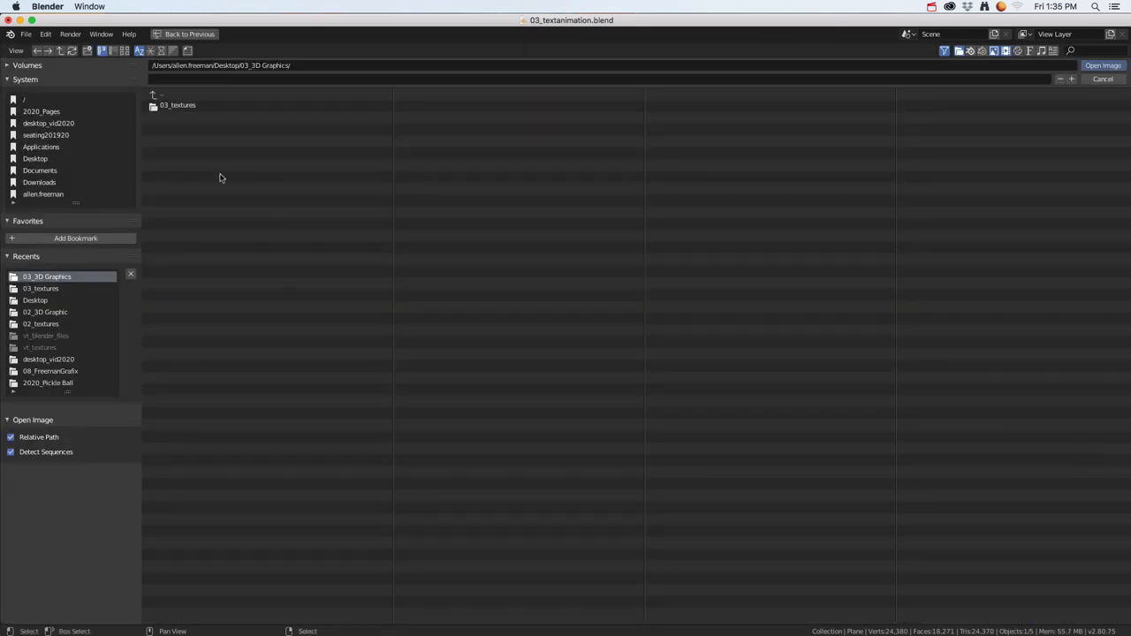
left_click(164, 105)
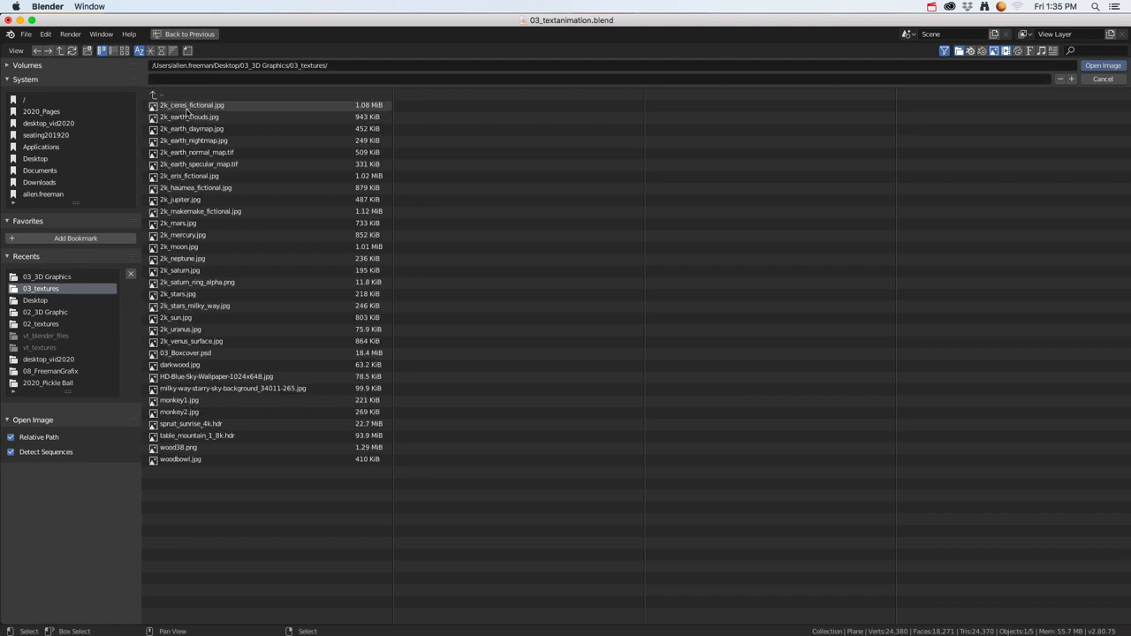
left_click(123, 50)
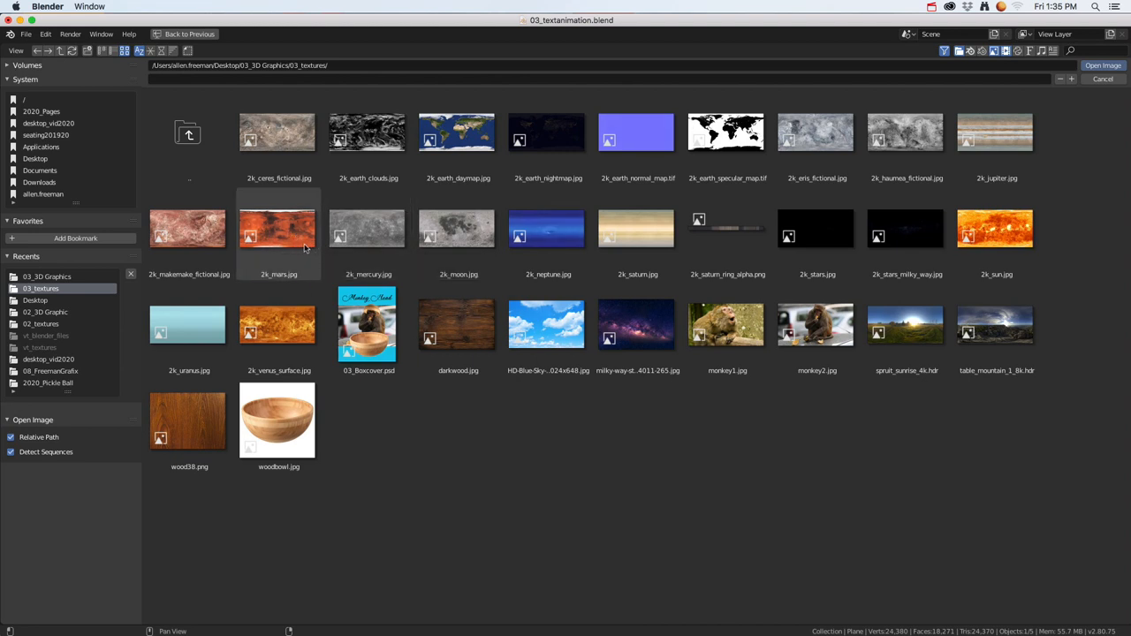
left_click(195, 232)
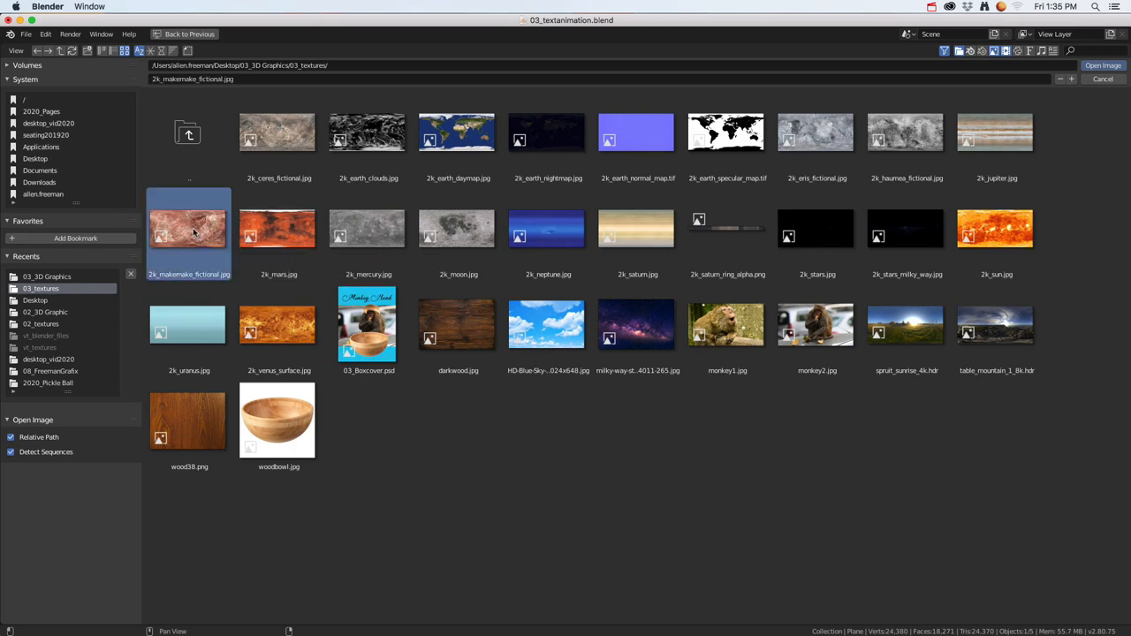
left_click(1100, 67)
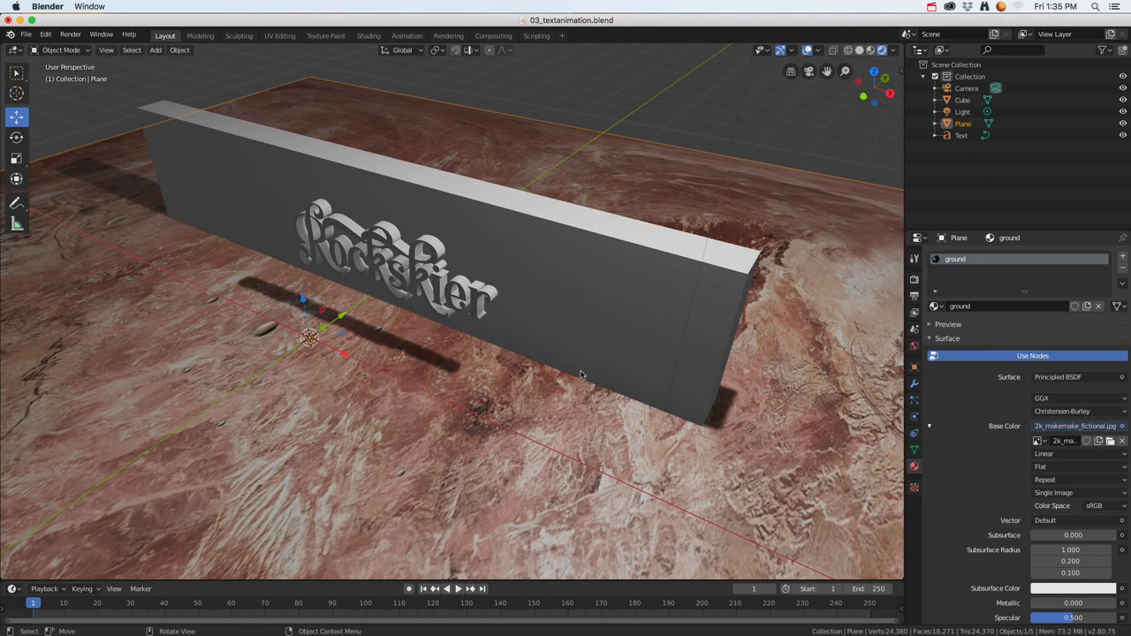
Move the wall slightly farther back along the Y axis, away from the Rockskier text.
middle_click_drag(458, 387, 469, 361)
left_click(521, 280)
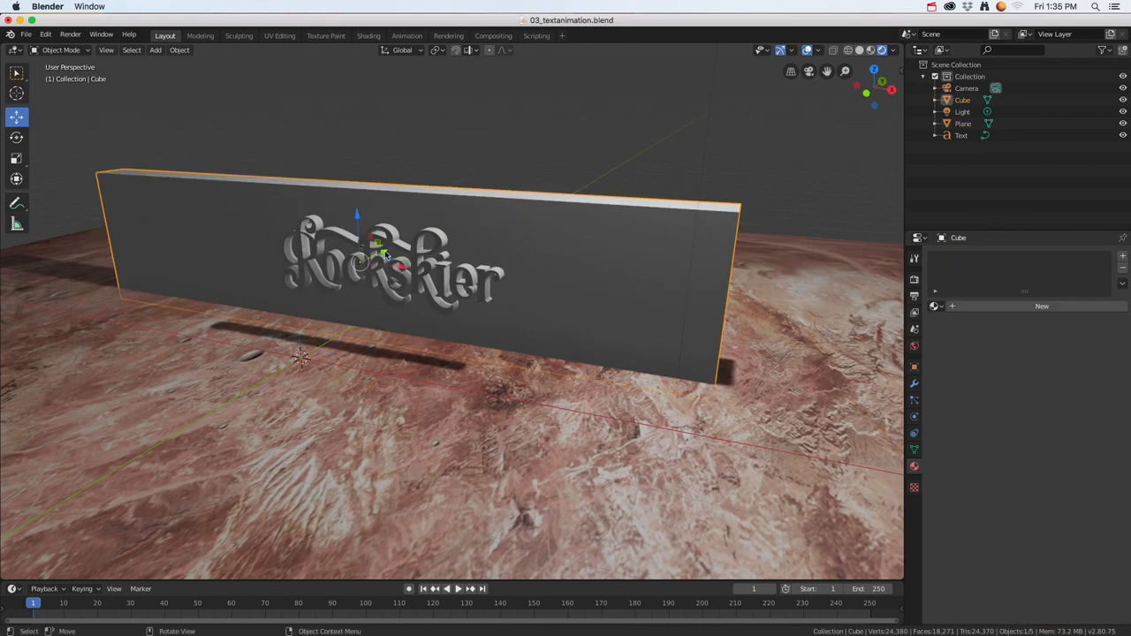
left_click_drag(383, 254, 337, 253)
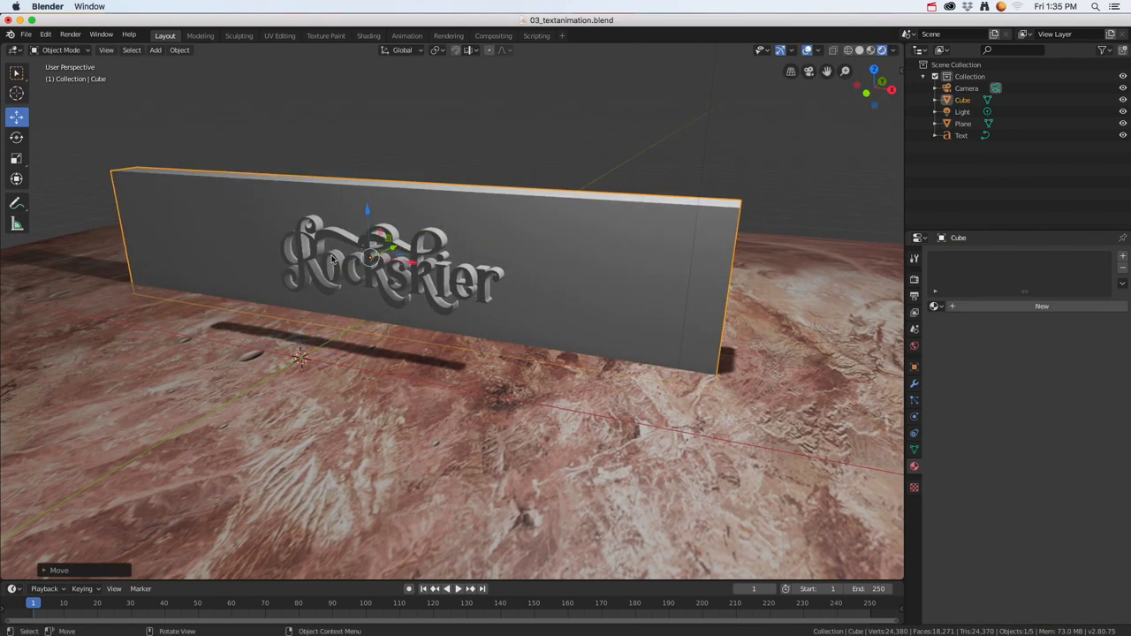
Lower the Rockskier text slightly along the Z axis in front of the wall.
left_click(335, 258)
mouse_move(341, 274)
middle_mouse_down()
mouse_move(349, 269)
mouse_move(343, 289)
middle_mouse_up()
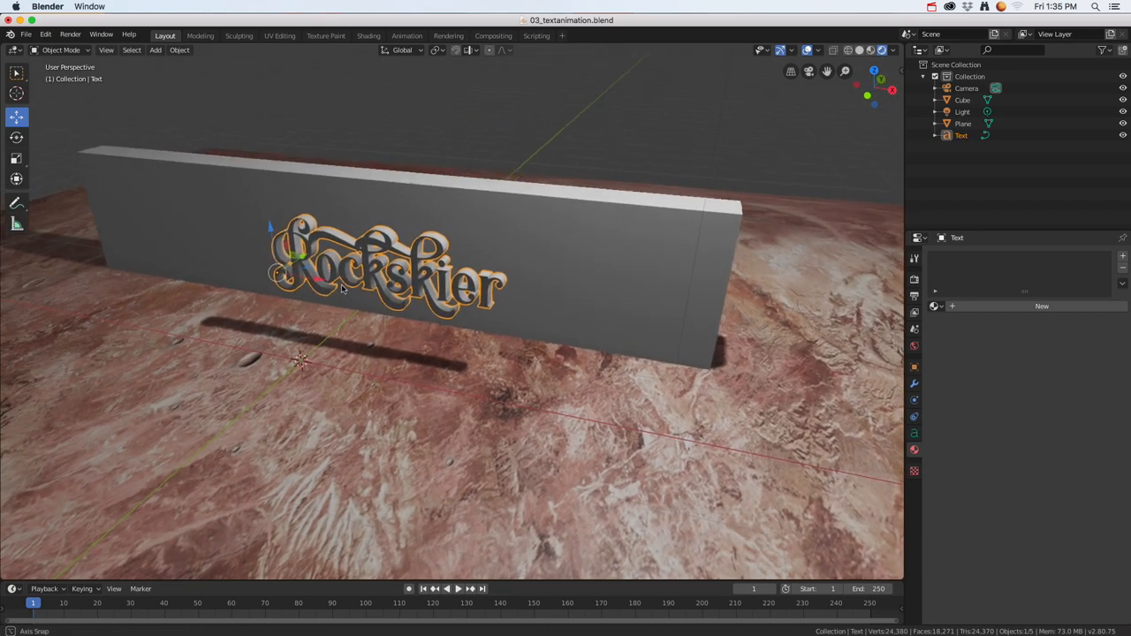
key("g")
key("z")
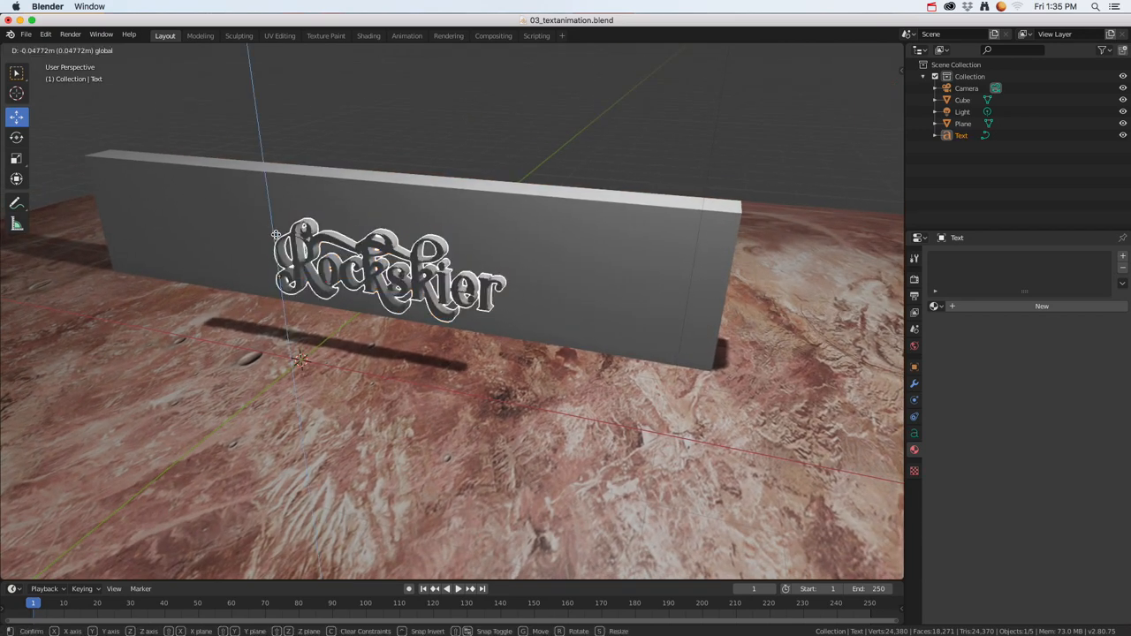
left_click_drag(276, 236, 276, 242)
Reposition the point light lower and in front of the wall, shifted along X above the Rockskier text.
scroll(486, 268, "down", 4)
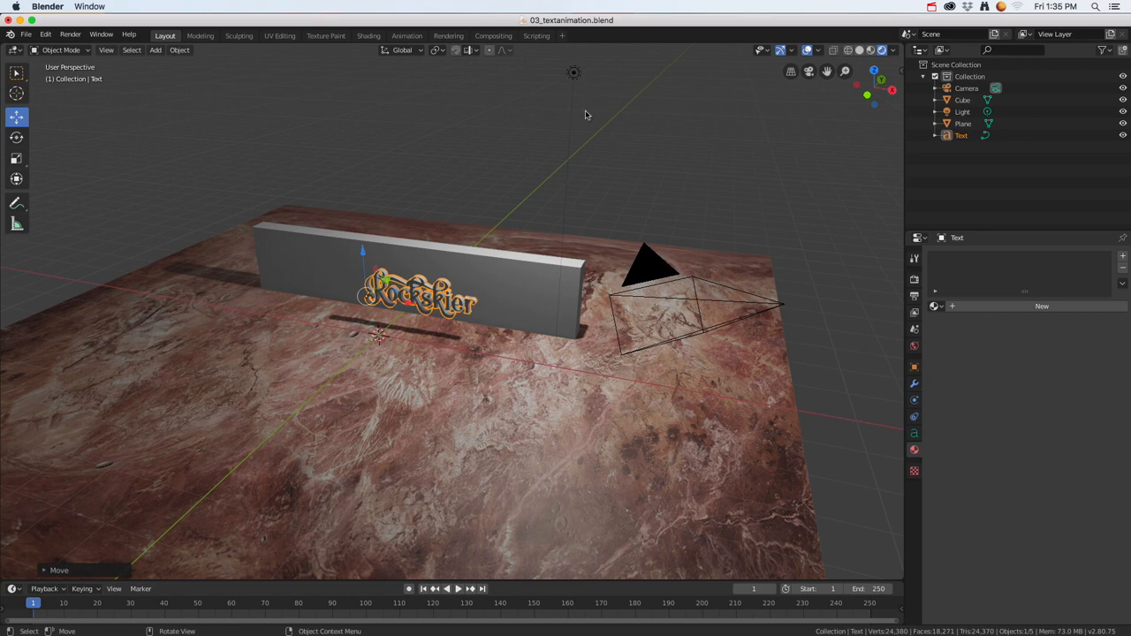
left_click(575, 73)
middle_click_drag(683, 132, 583, 162)
key("g")
left_click_drag(408, 193, 355, 265)
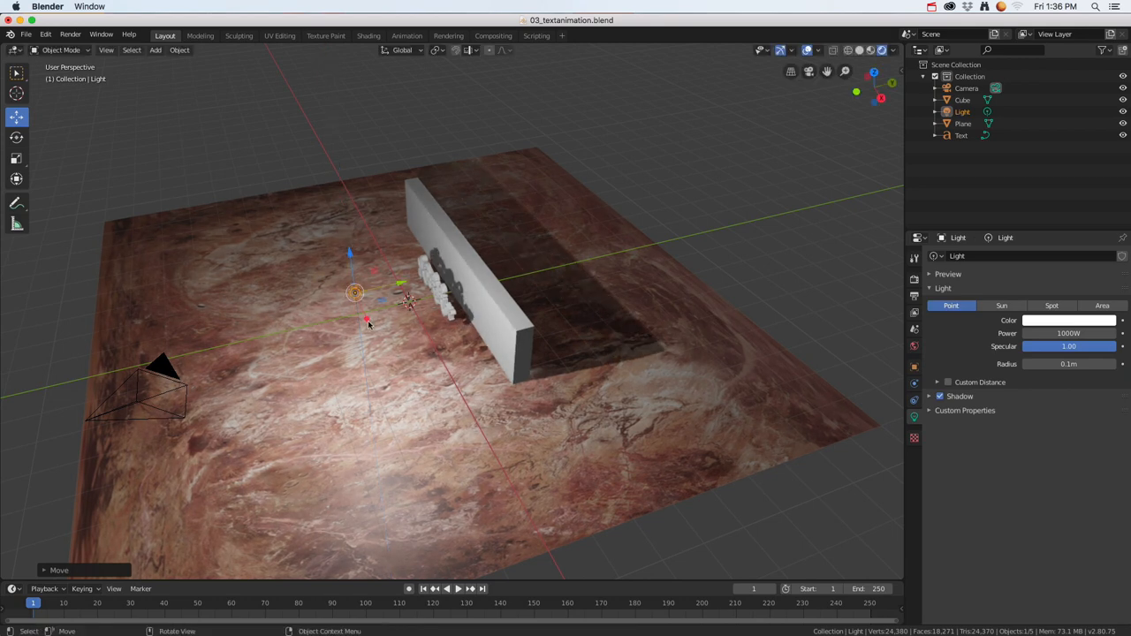
left_click_drag(368, 324, 350, 285)
middle_click_drag(357, 299, 482, 281)
left_click_drag(500, 274, 438, 269)
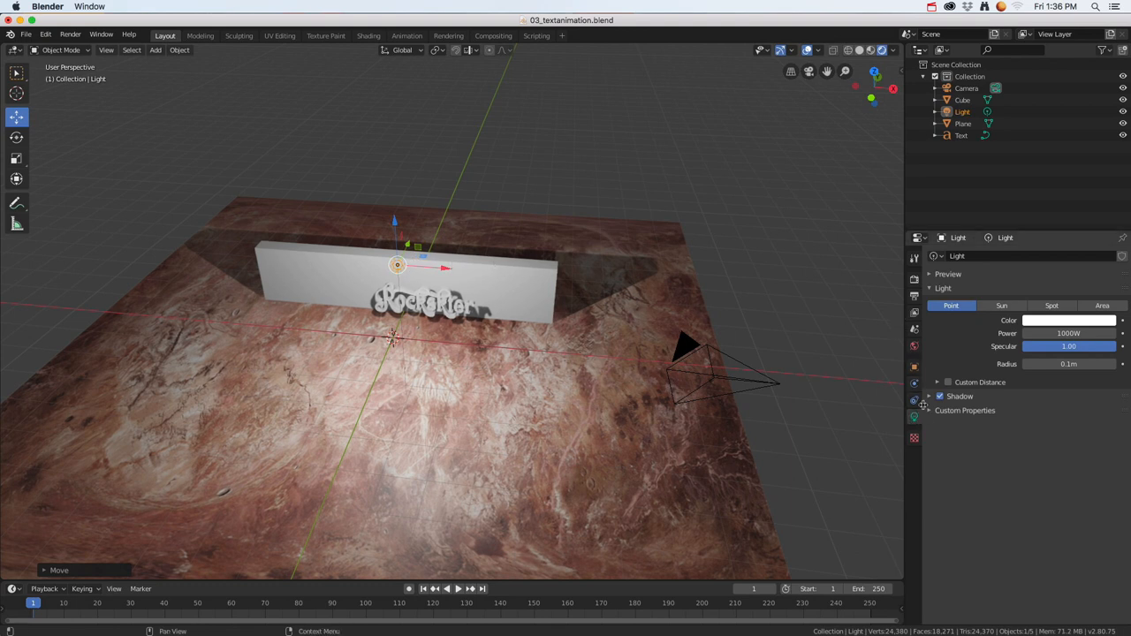
Change the light's type to Spot and rotate it about the Z axis so its beam faces the wall and text.
left_click(1052, 306)
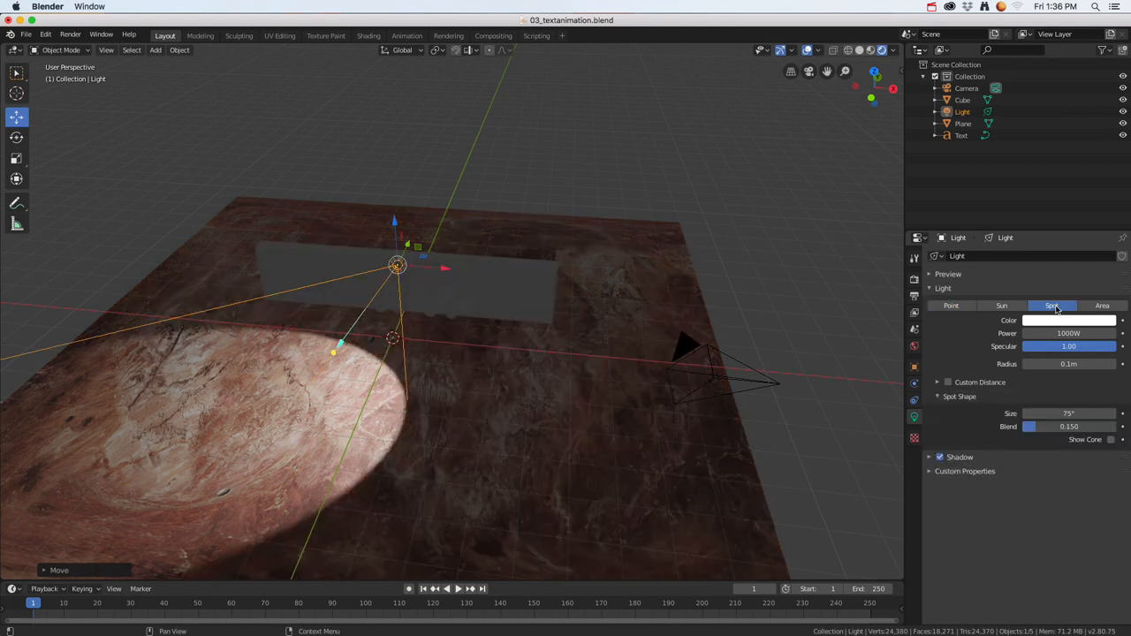
middle_click_drag(498, 396, 454, 399)
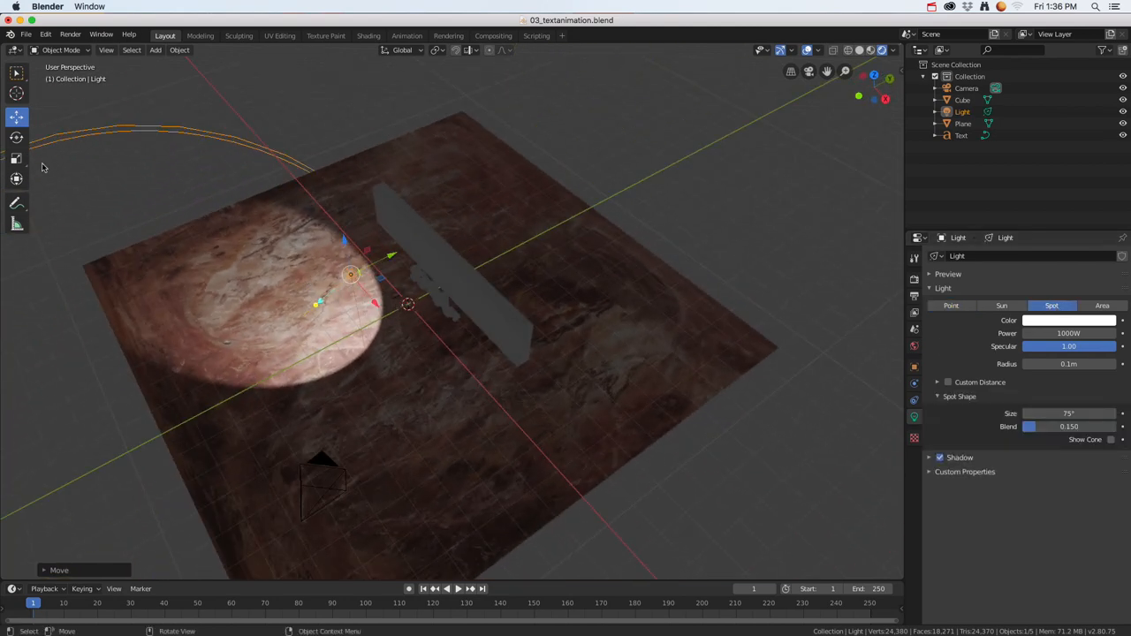
left_click(16, 137)
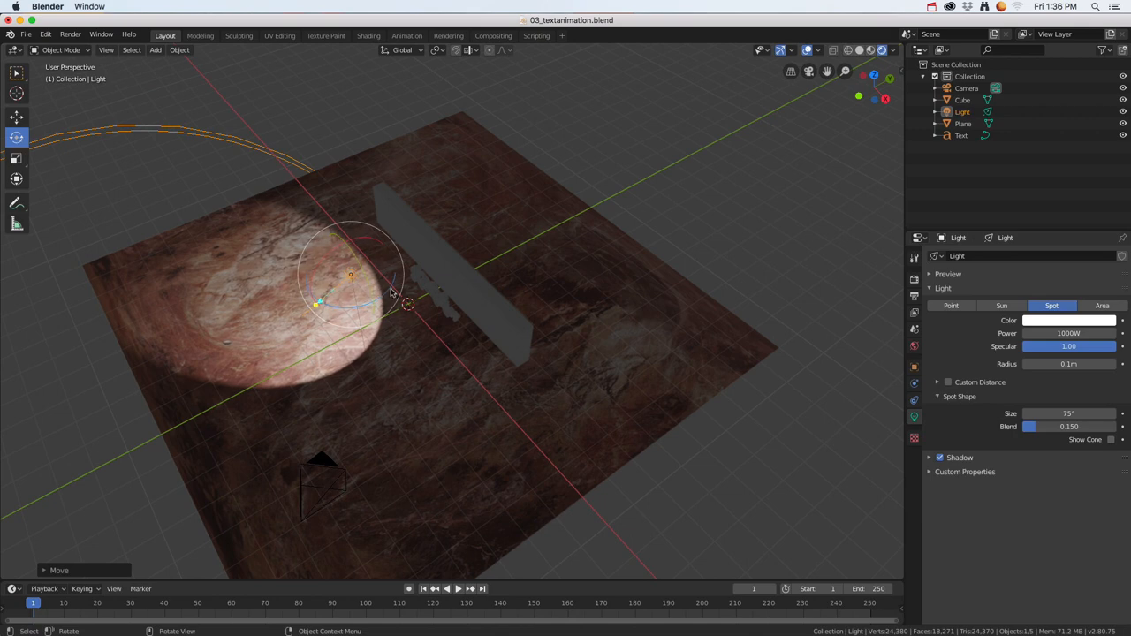
left_click_drag(391, 292, 351, 297)
middle_click_drag(354, 296, 431, 265)
Lower the spot light along the Z axis and rotate it to aim at the Rockskier text.
left_click(16, 115)
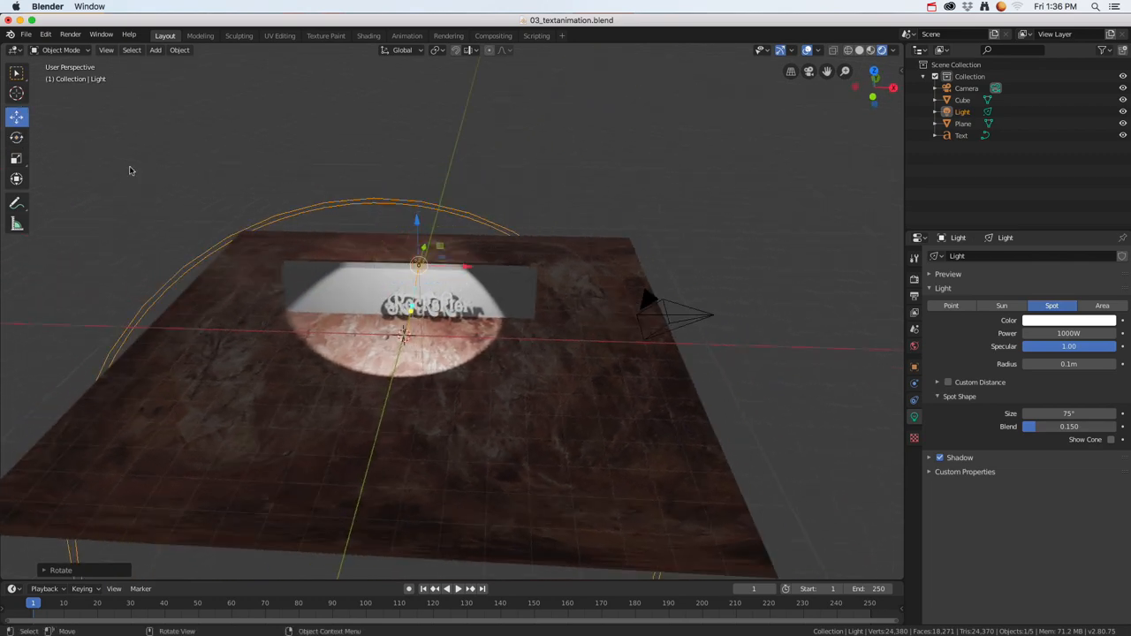
left_click_drag(417, 224, 408, 262)
left_click(16, 137)
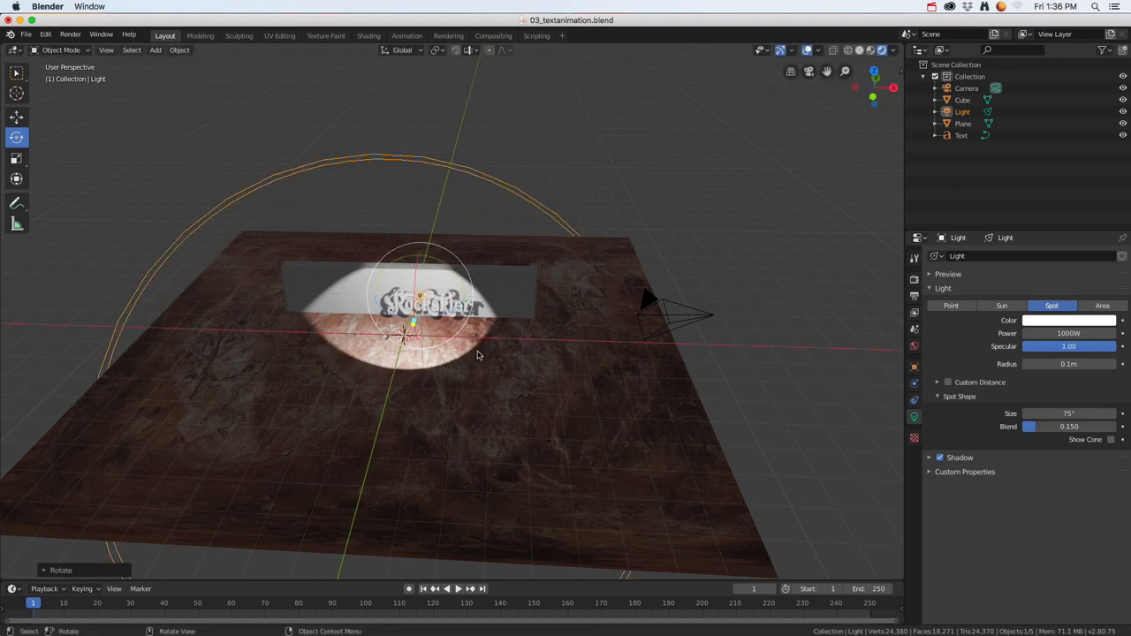
Set the spot light's blend to 0.989 and move it along X to center its beam on the text.
scroll(490, 372, "up", 4)
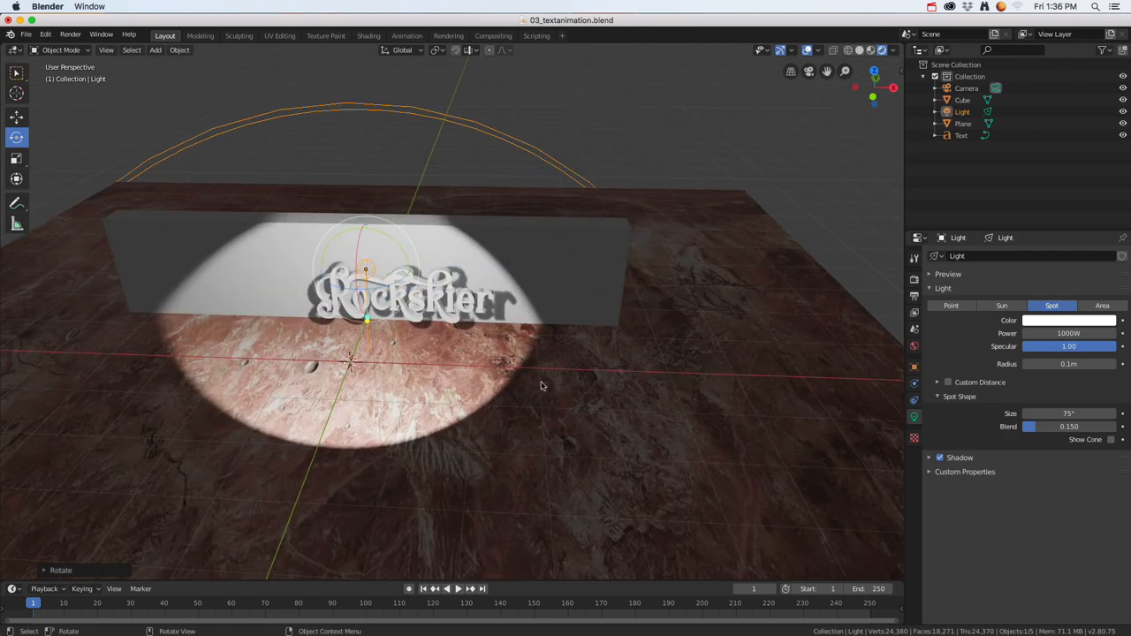
middle_click_drag(542, 387, 504, 338, "shift")
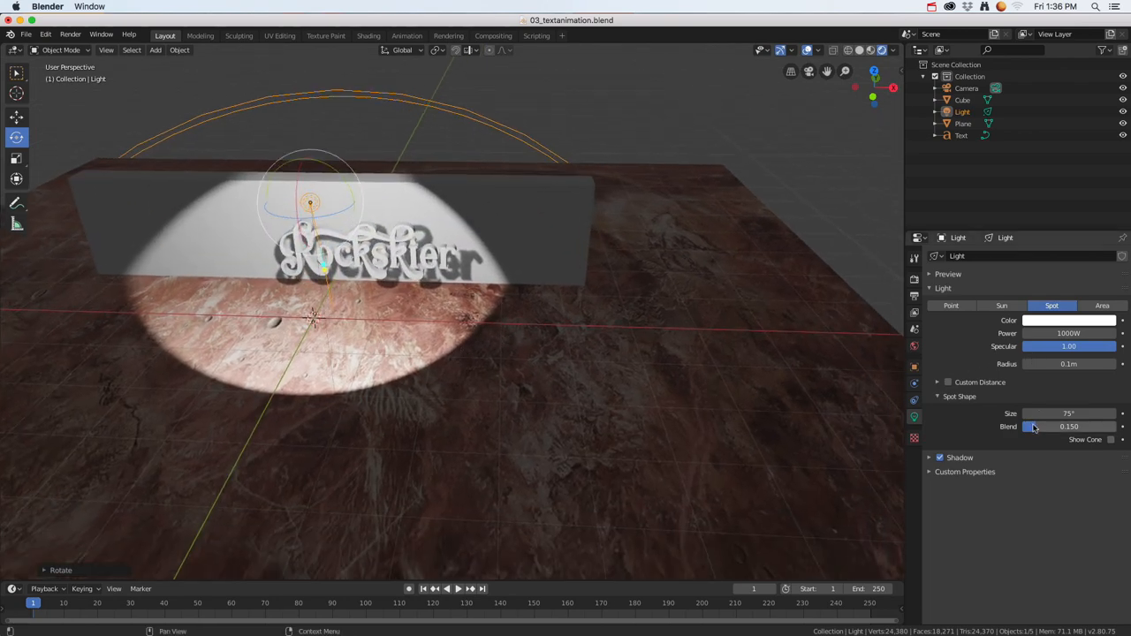
left_click_drag(1034, 427, 1124, 427)
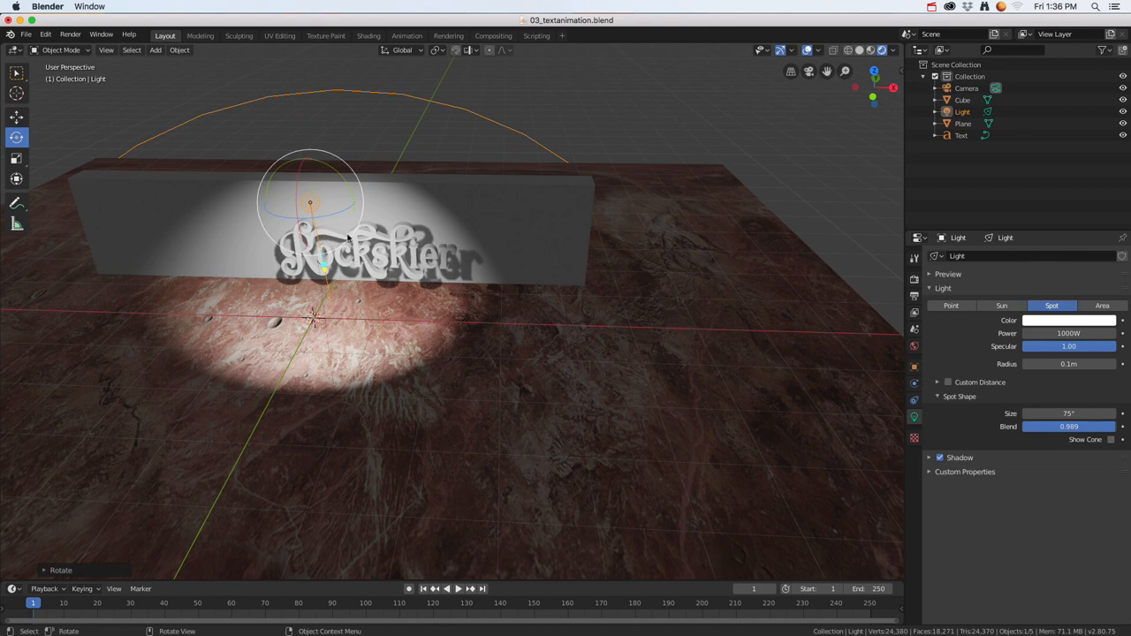
left_click(16, 117)
left_click_drag(357, 203, 400, 207)
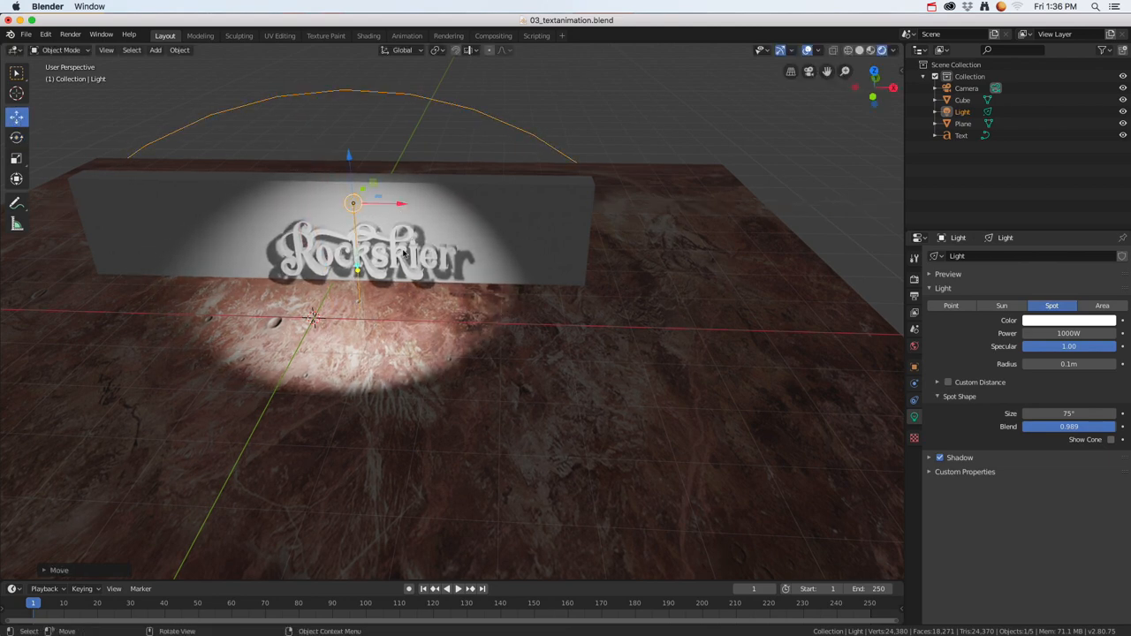
Give the Rockskier text a new material with a dark orange base color.
left_click(398, 254)
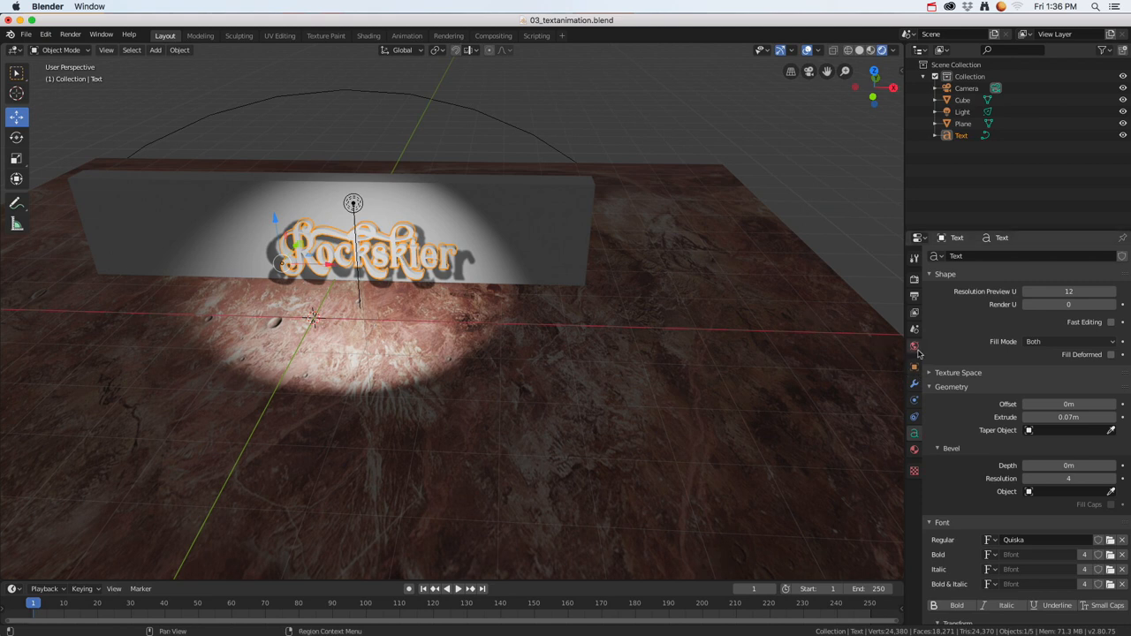
left_click(915, 448)
left_click(985, 308)
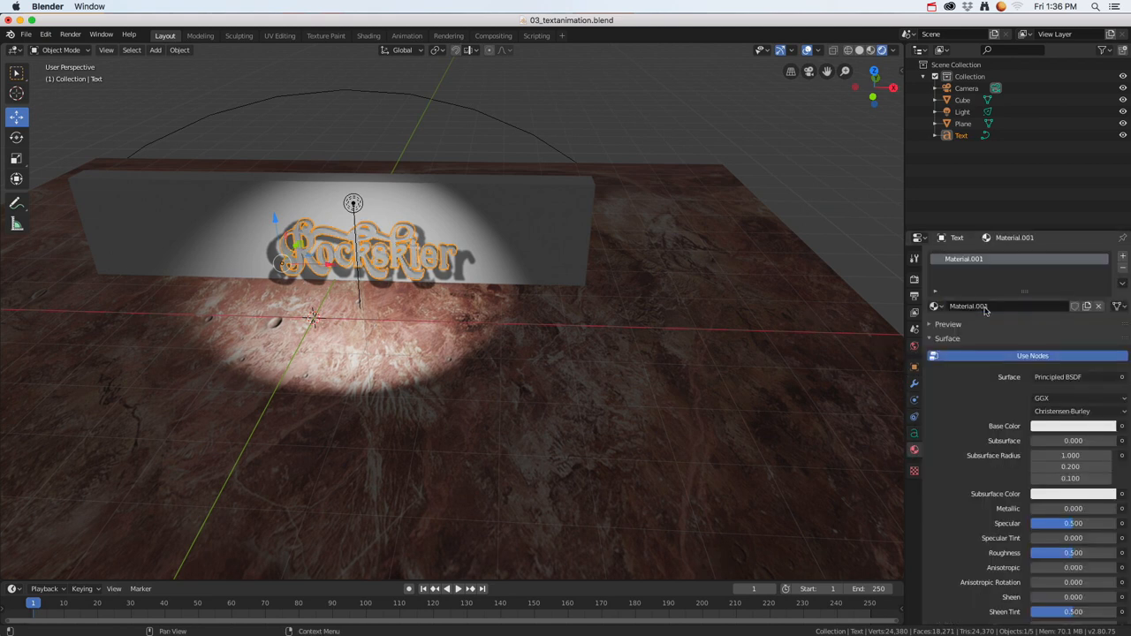
left_click(1048, 428)
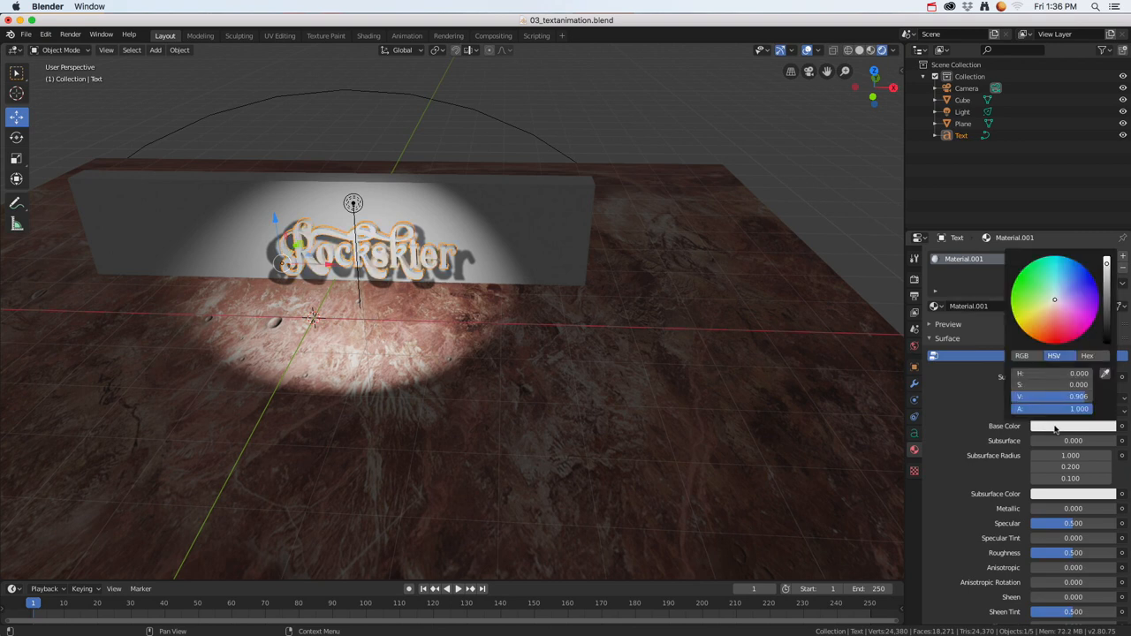
left_click(1046, 329)
left_click_drag(1047, 329, 1041, 333)
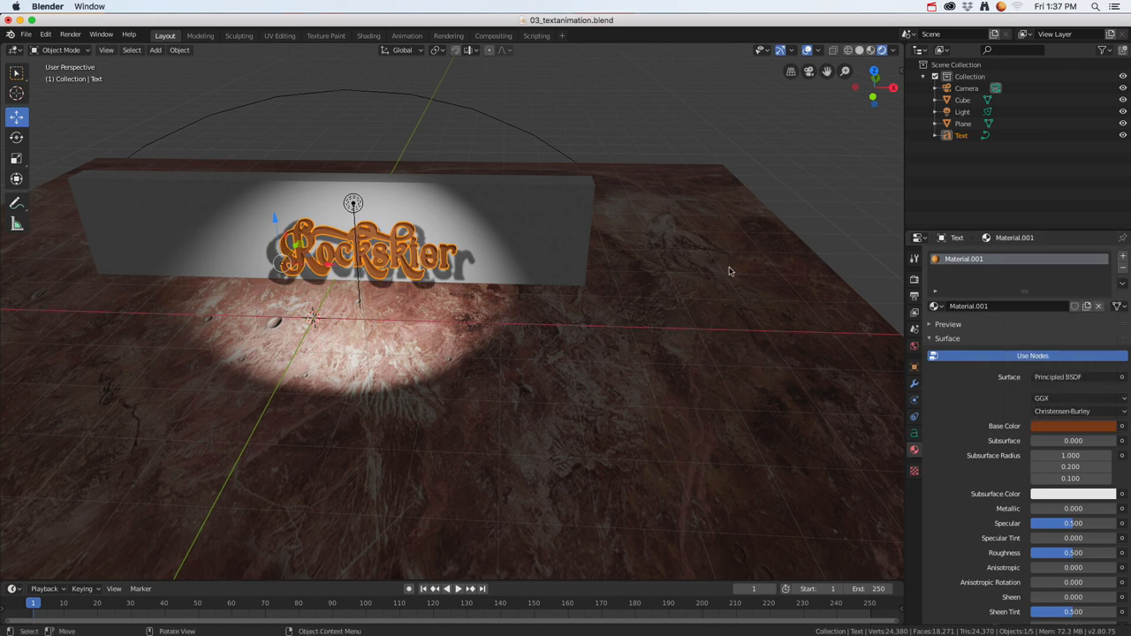
Give the wall a new material with 2k_venus_surface.jpg from the 03_textures folder as its base color image texture.
left_click(543, 223)
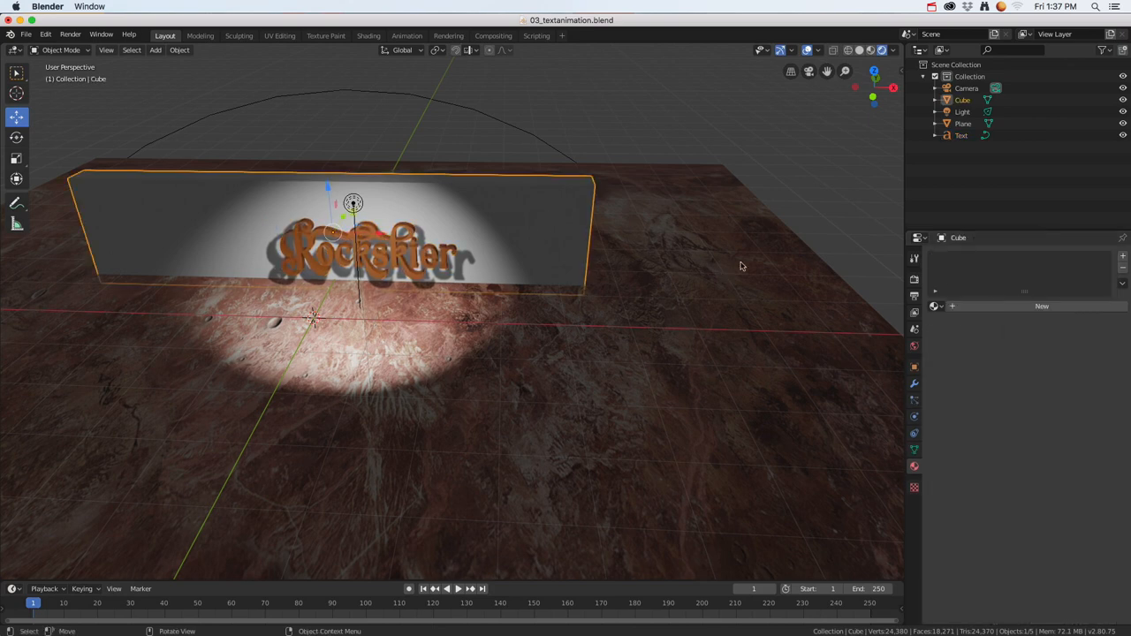
left_click(988, 306)
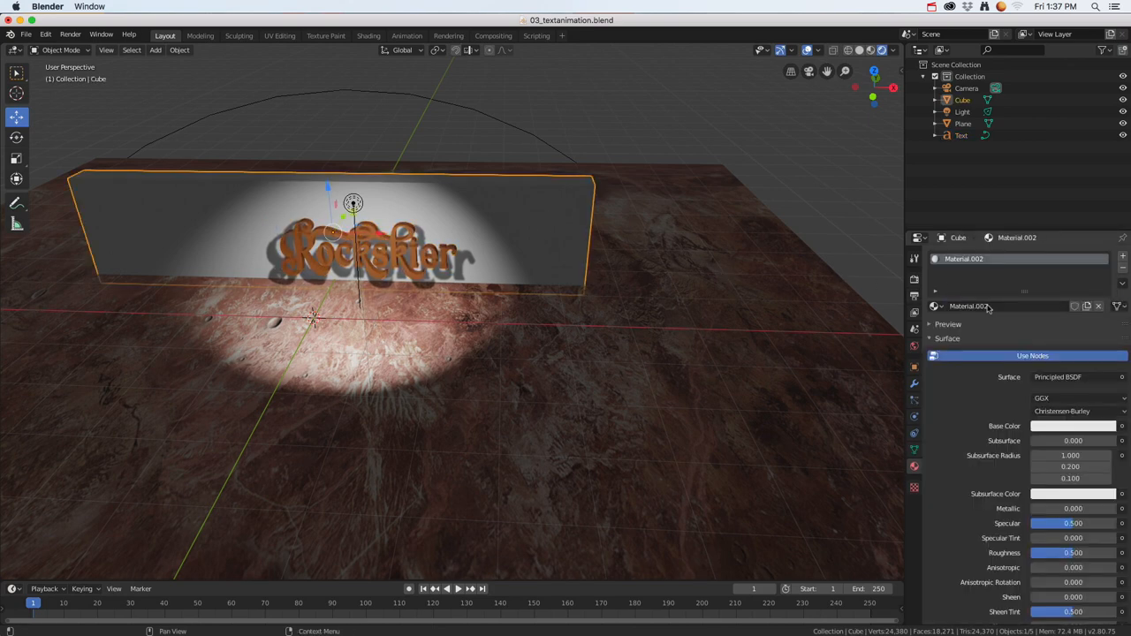
left_click(1122, 426)
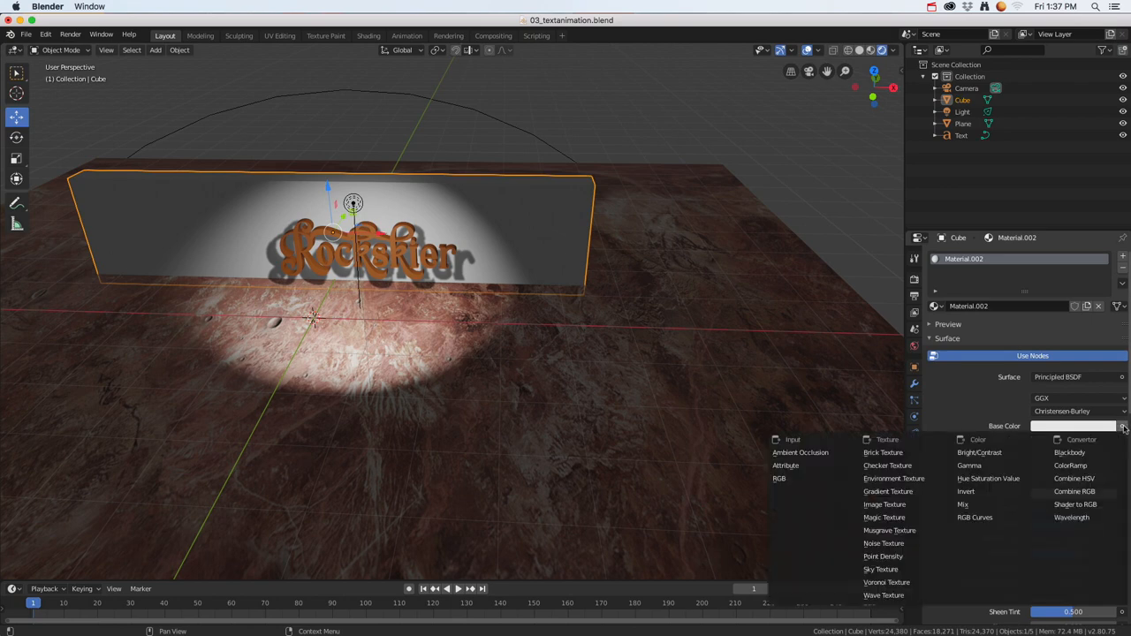
left_click(886, 504)
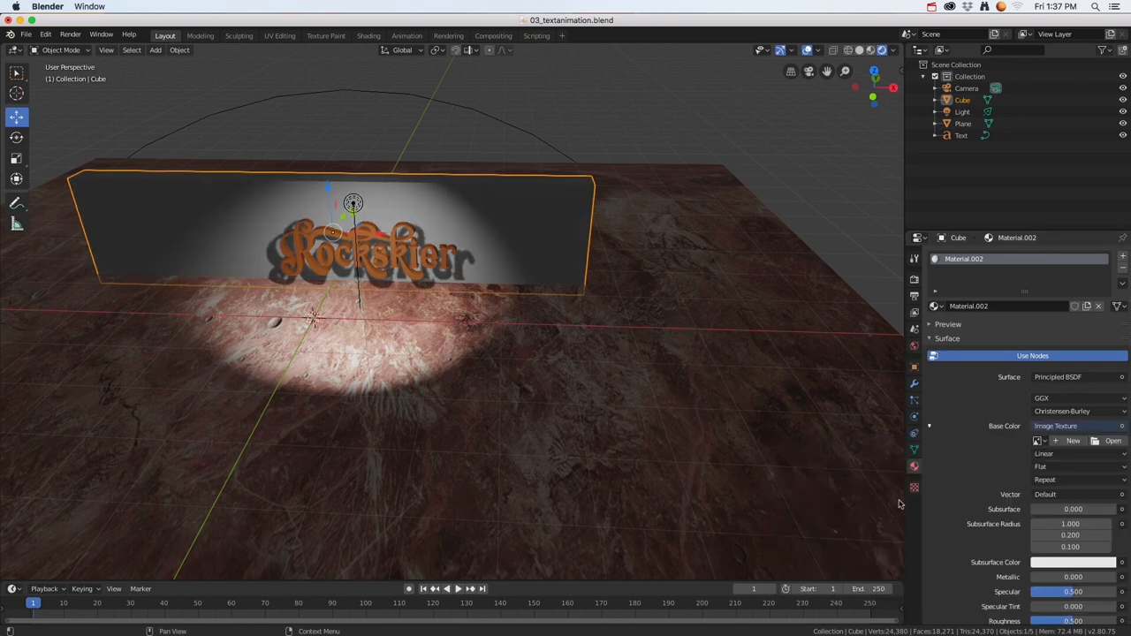
left_click(1109, 442)
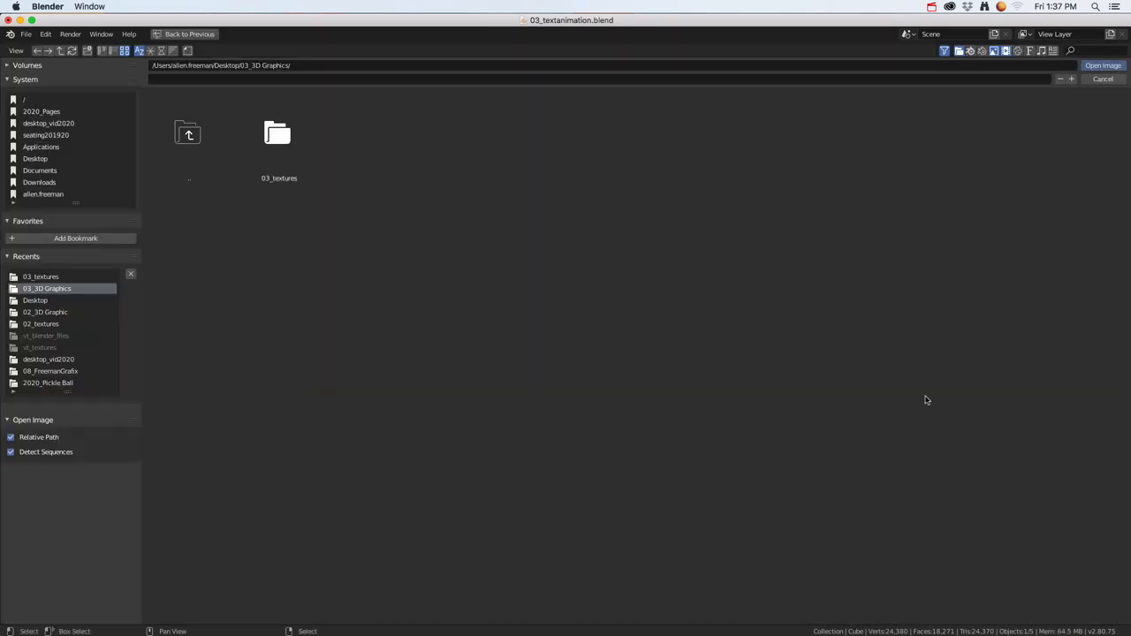
double_click(277, 135)
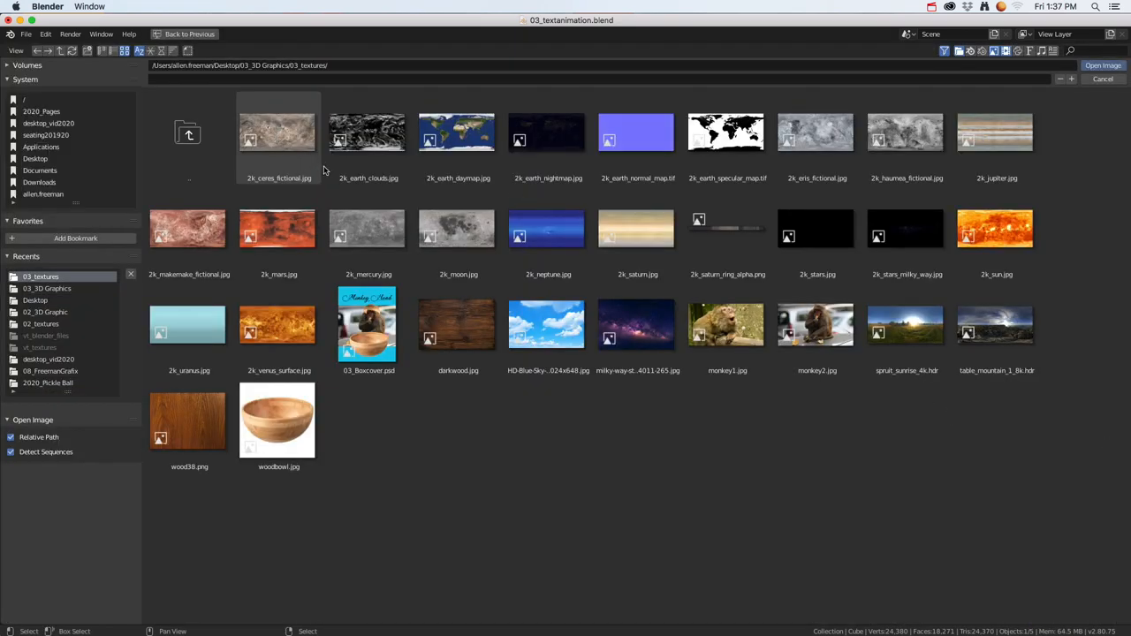
left_click(286, 325)
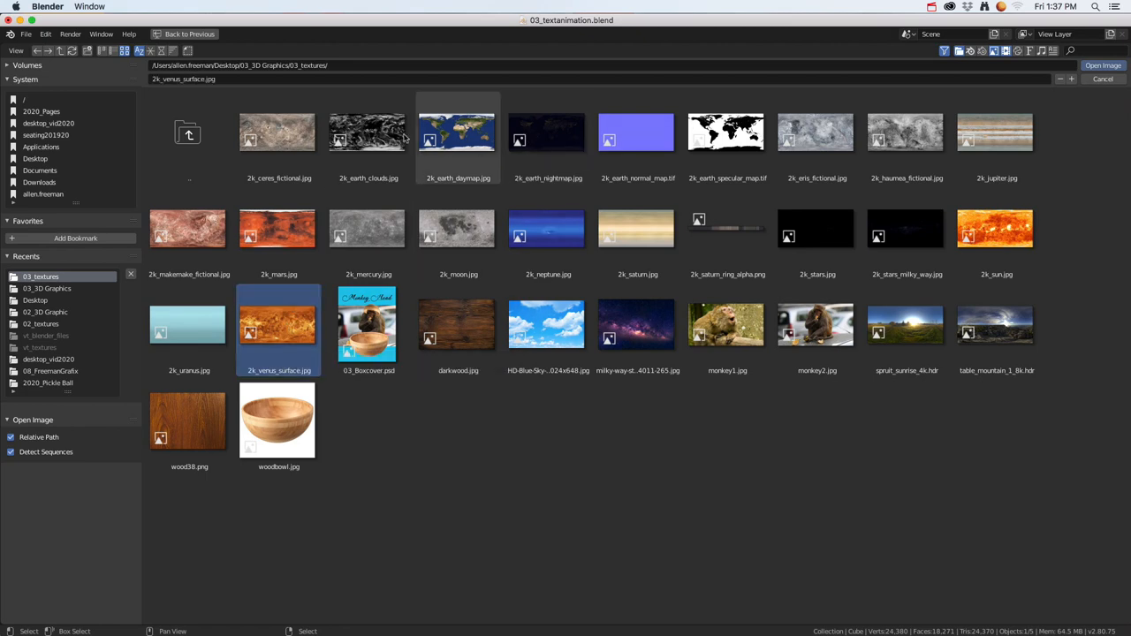
left_click(1102, 66)
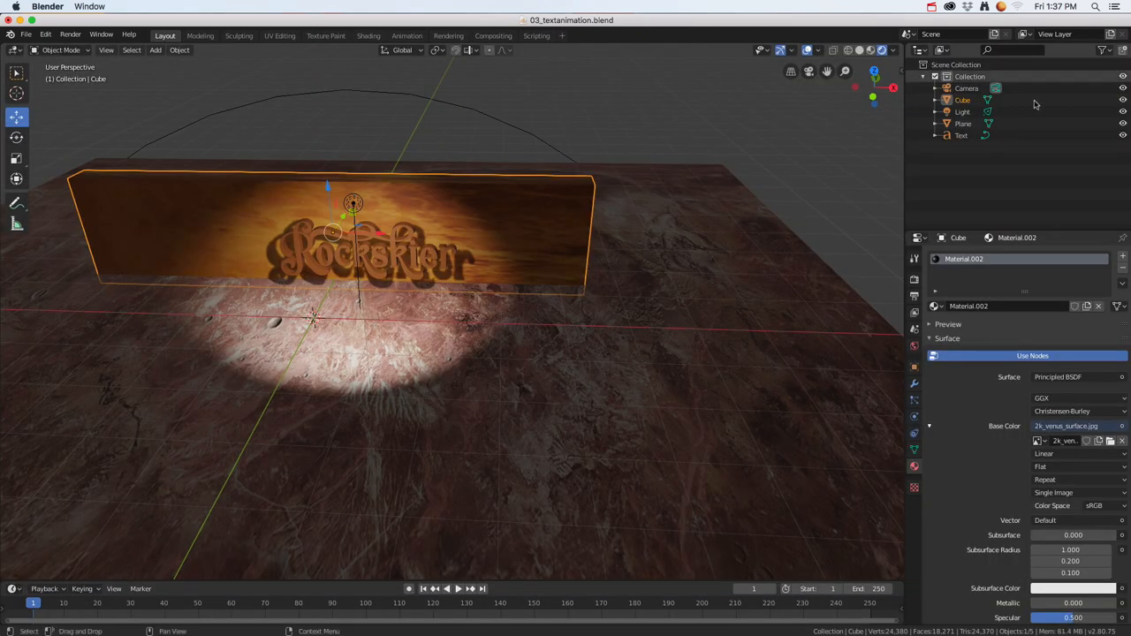
Change the Rockskier text's base color to dark maroon with hue 0.959, saturation 0.861 and value 0.247.
middle_click_drag(488, 297, 459, 282)
left_click(415, 254)
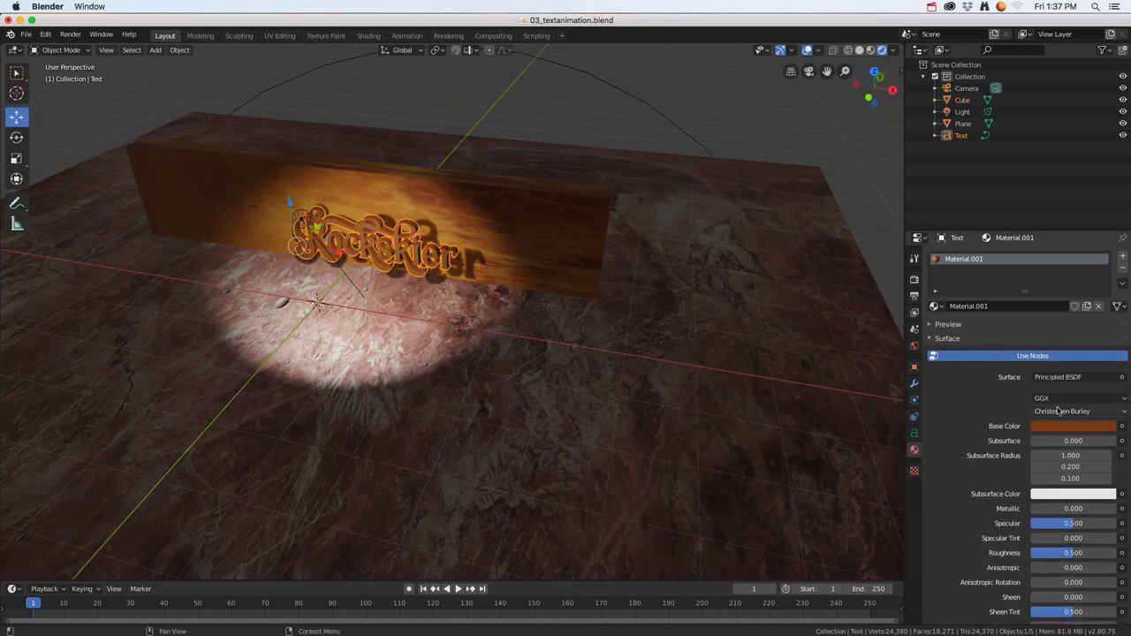
left_click(1081, 426)
left_click(1106, 322)
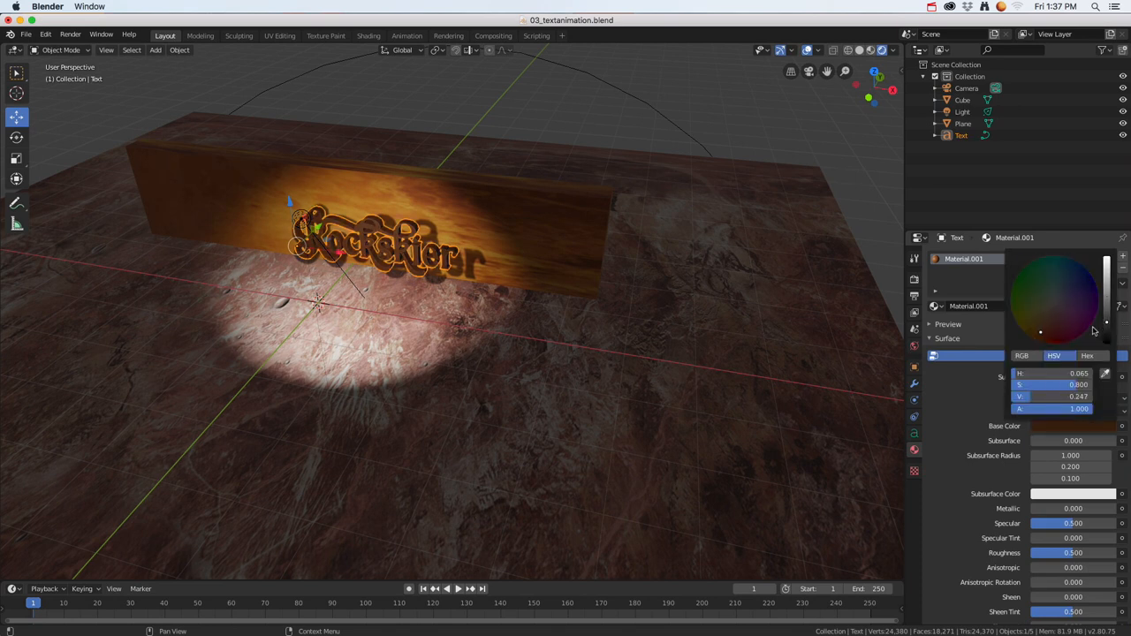
left_click_drag(1040, 333, 1067, 340)
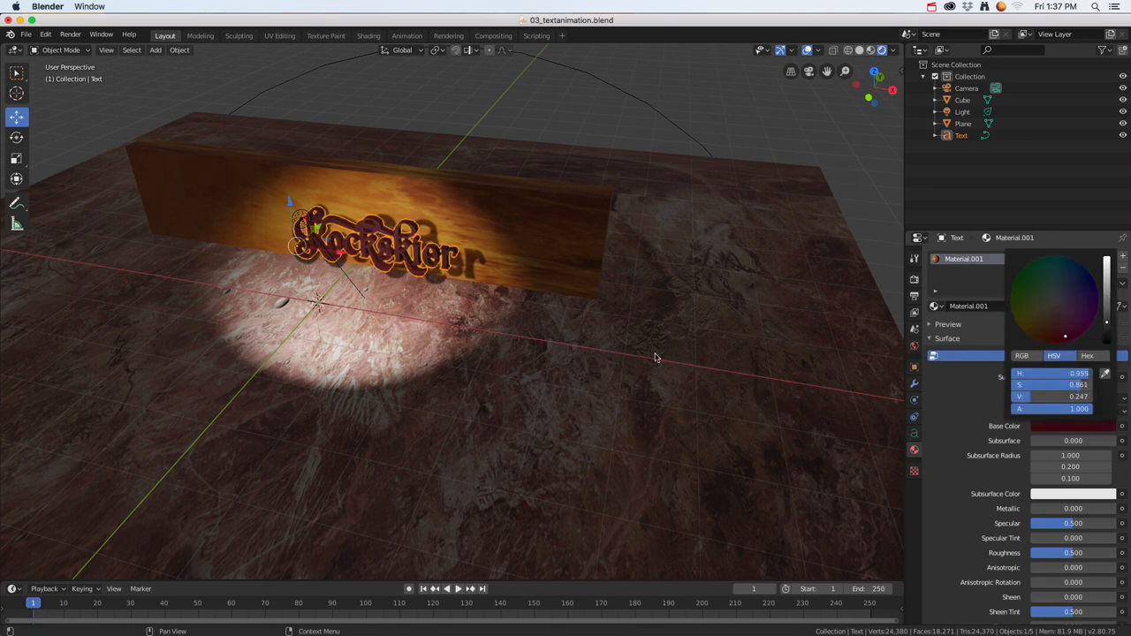
Select the spot light, switch to the Animation workspace and show its main viewport in Rendered shading.
scroll(433, 297, "down", 4)
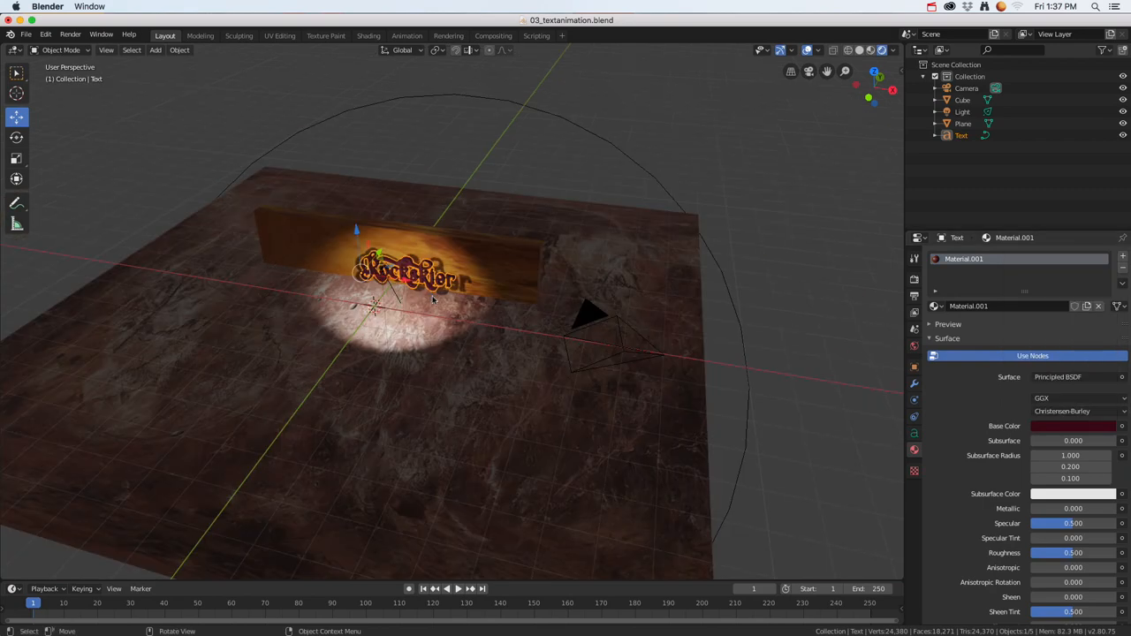
scroll(433, 298, "up", 6)
middle_click_drag(433, 307, 504, 312)
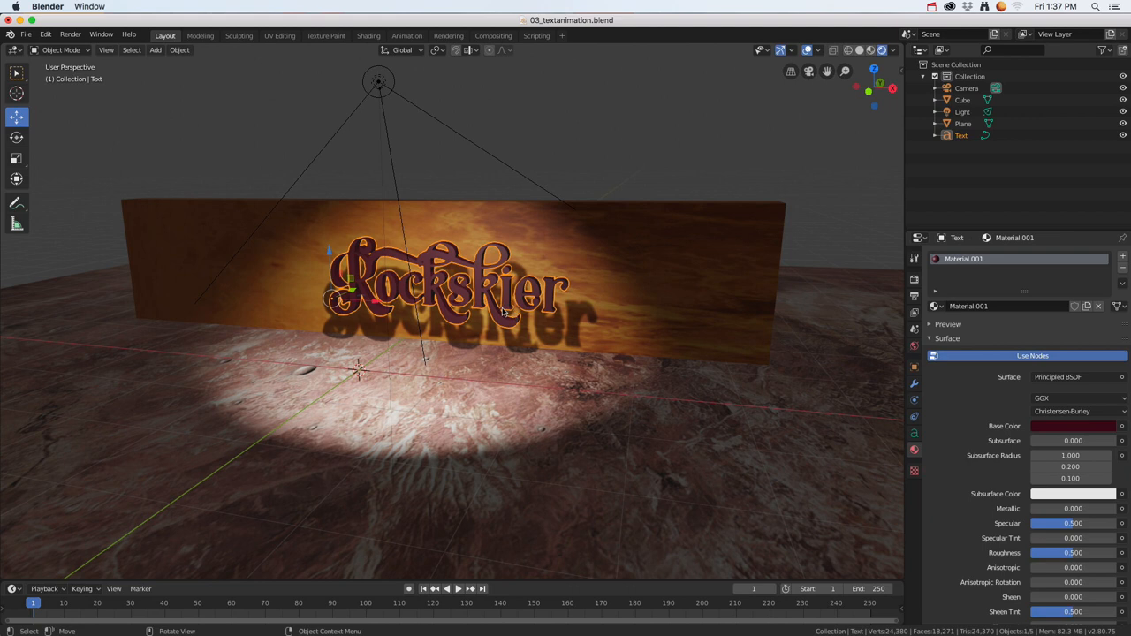
left_click(379, 86)
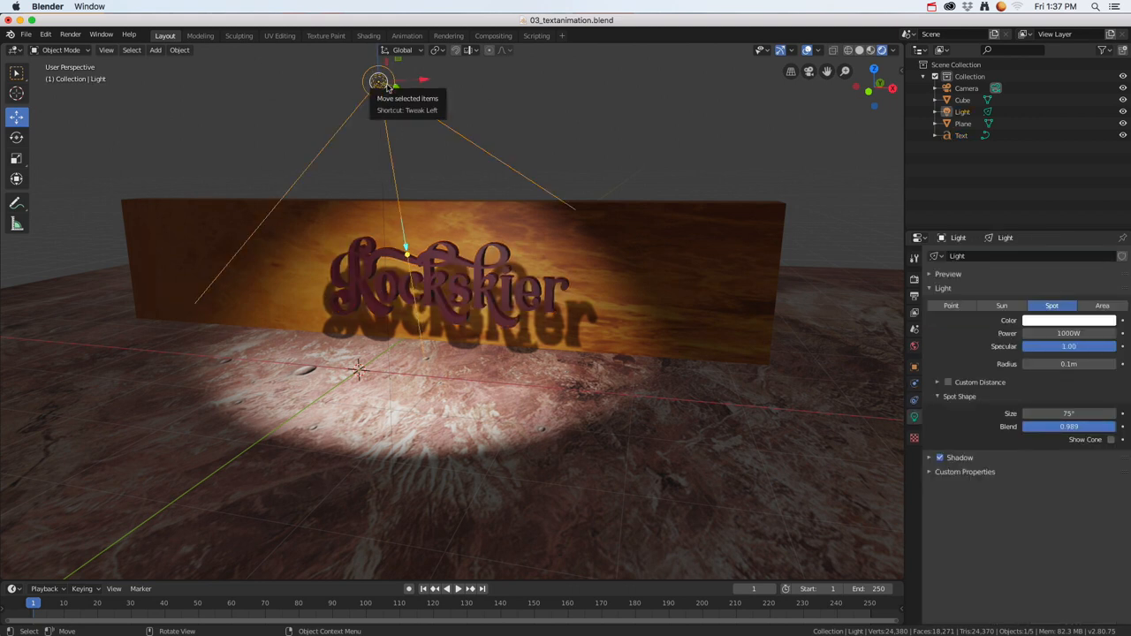
left_click(408, 36)
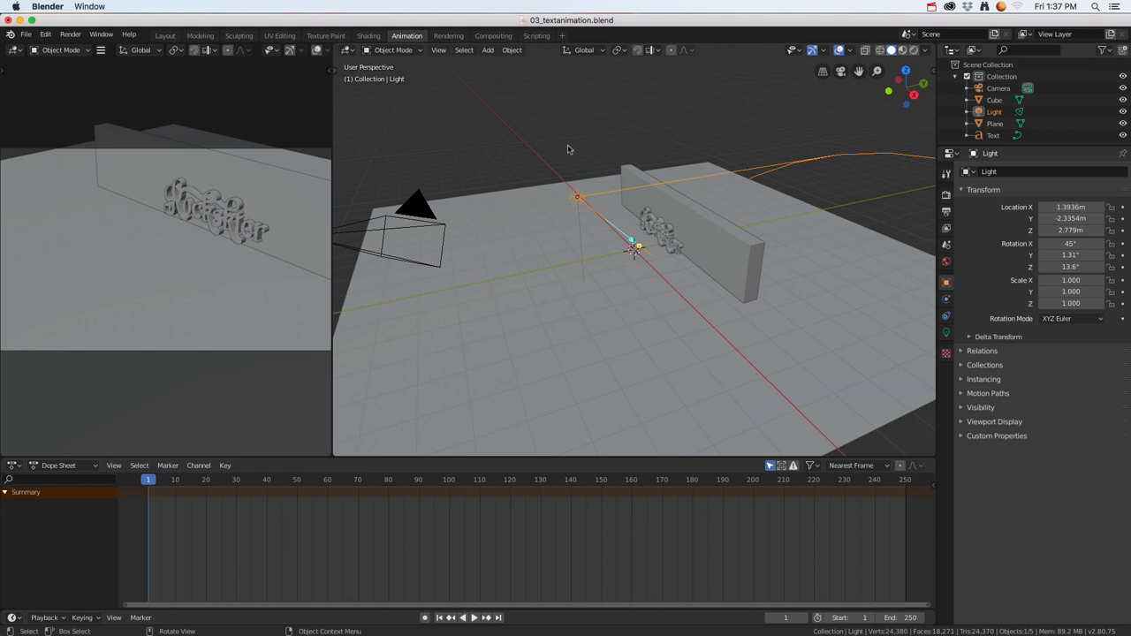
key("z")
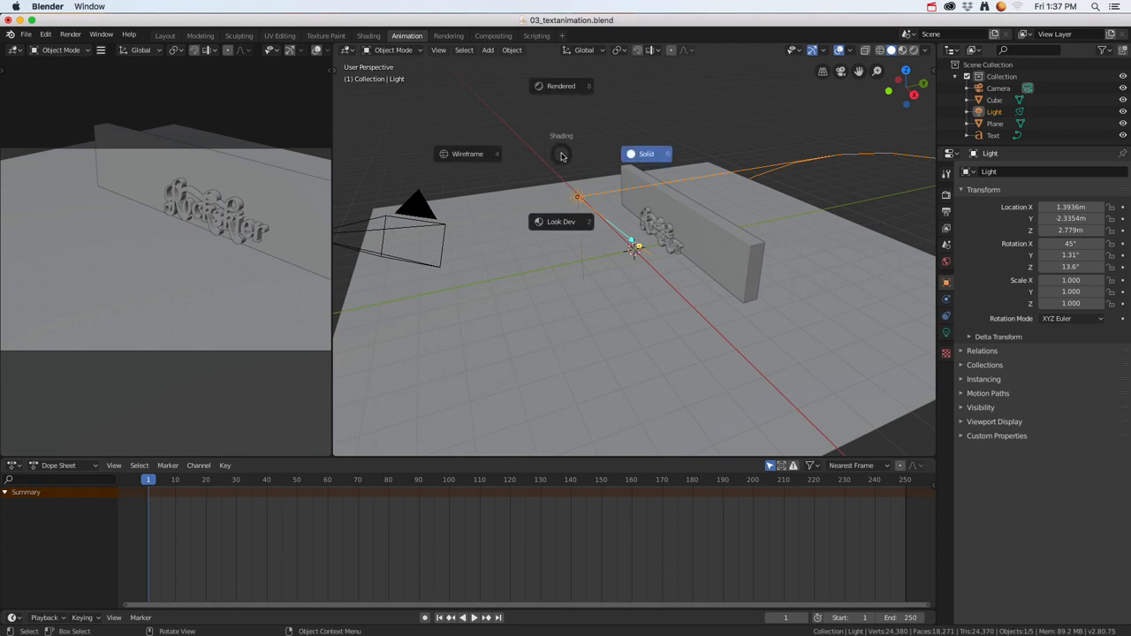
left_click(559, 90)
middle_click_drag(612, 242, 681, 272)
scroll(690, 253, "up", 4)
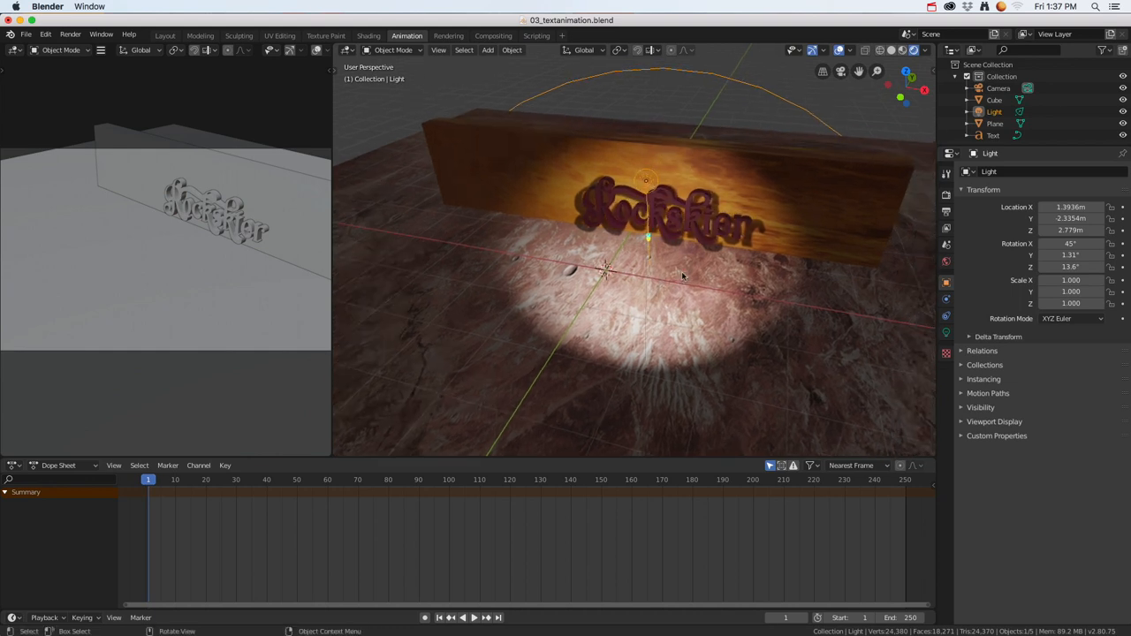
Show the tool shelf in the main 3D viewport.
key("t")
key("t")
left_click(336, 69)
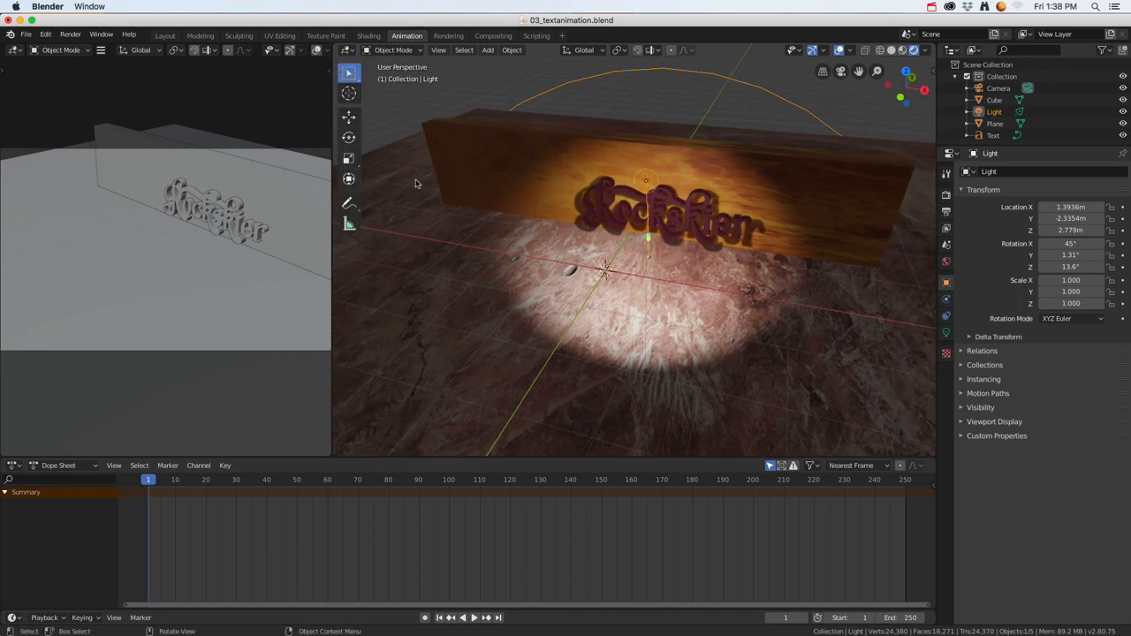
Insert a keyframe for the spot light's white color at frame 1.
middle_click_drag(632, 224, 505, 211)
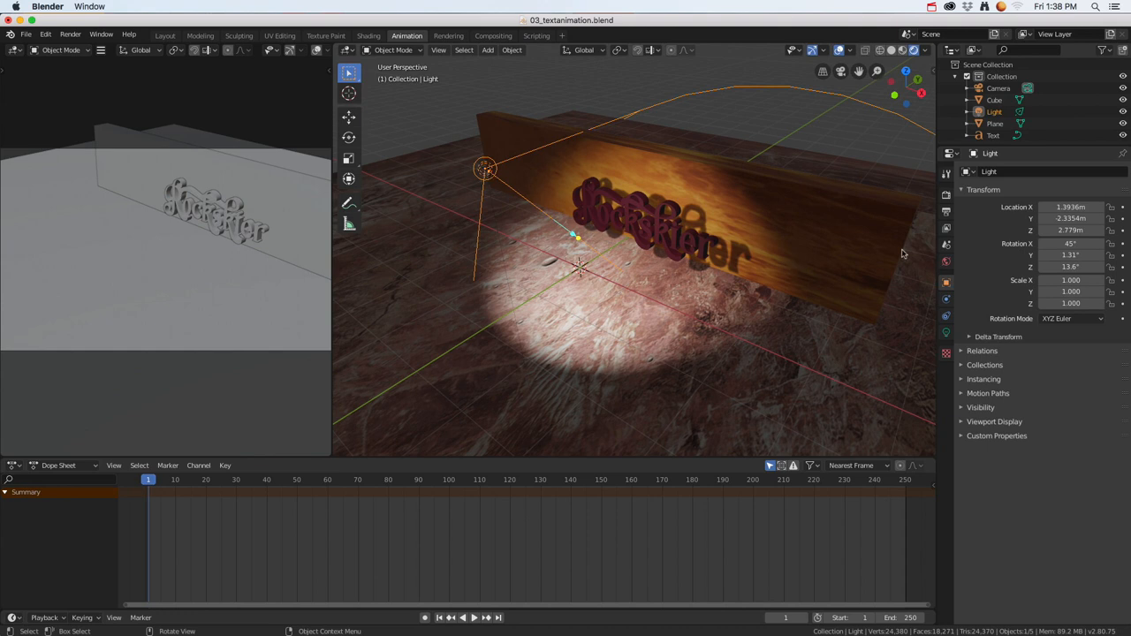
left_click(947, 332)
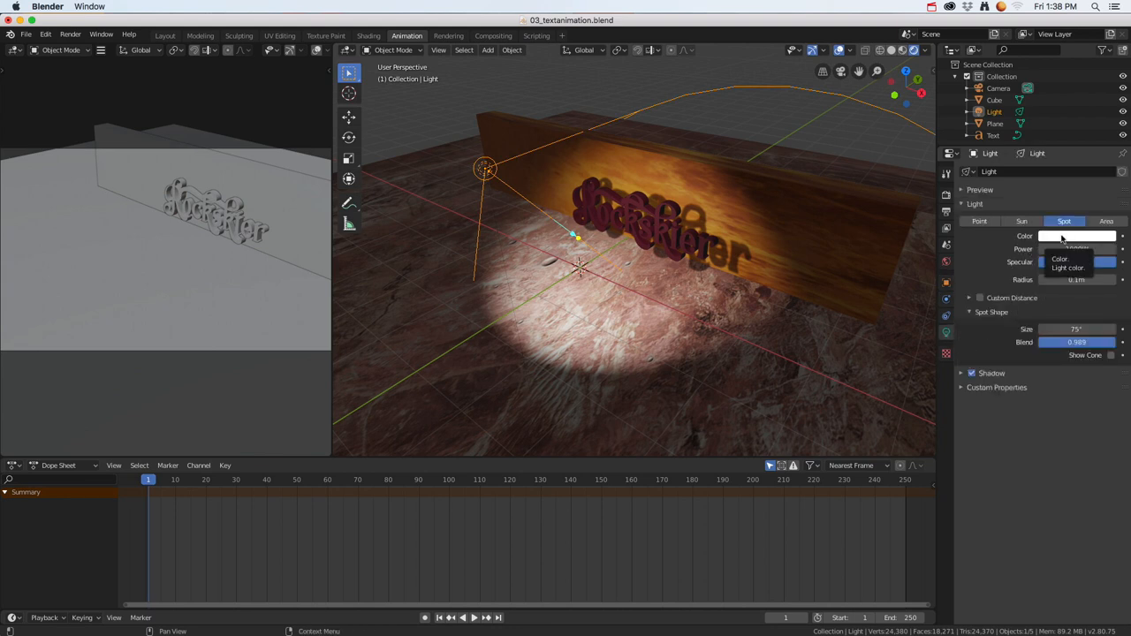
key("i")
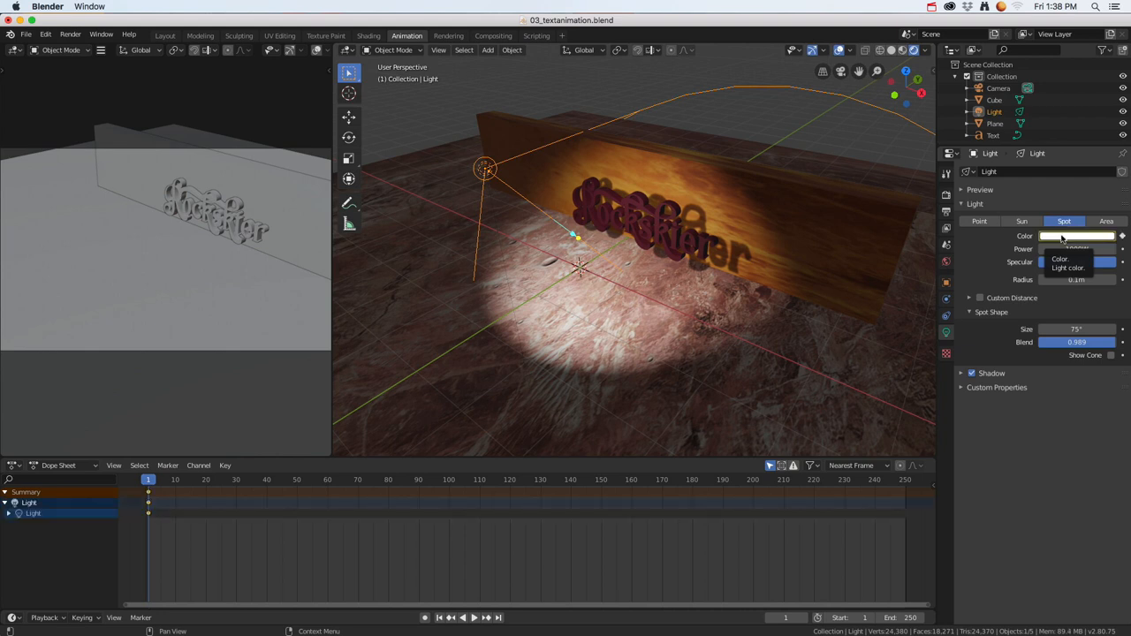
At frame 50, set the spot light's color to golden yellow with hue 0.121 and saturation 0.830 and keyframe it.
key("space")
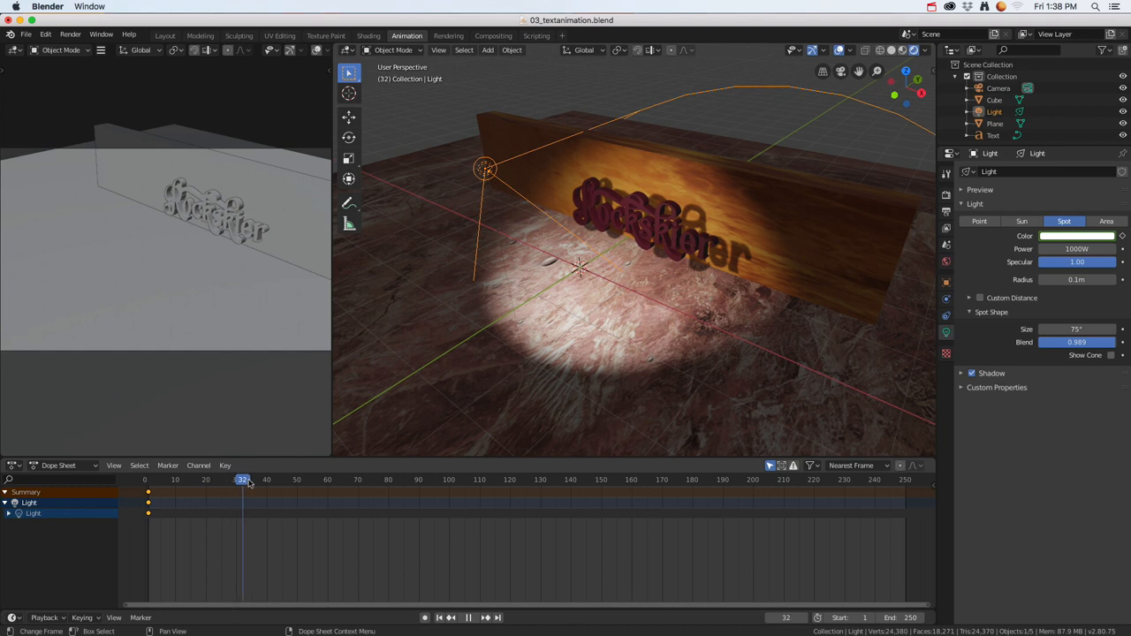
left_click_drag(299, 478, 296, 480)
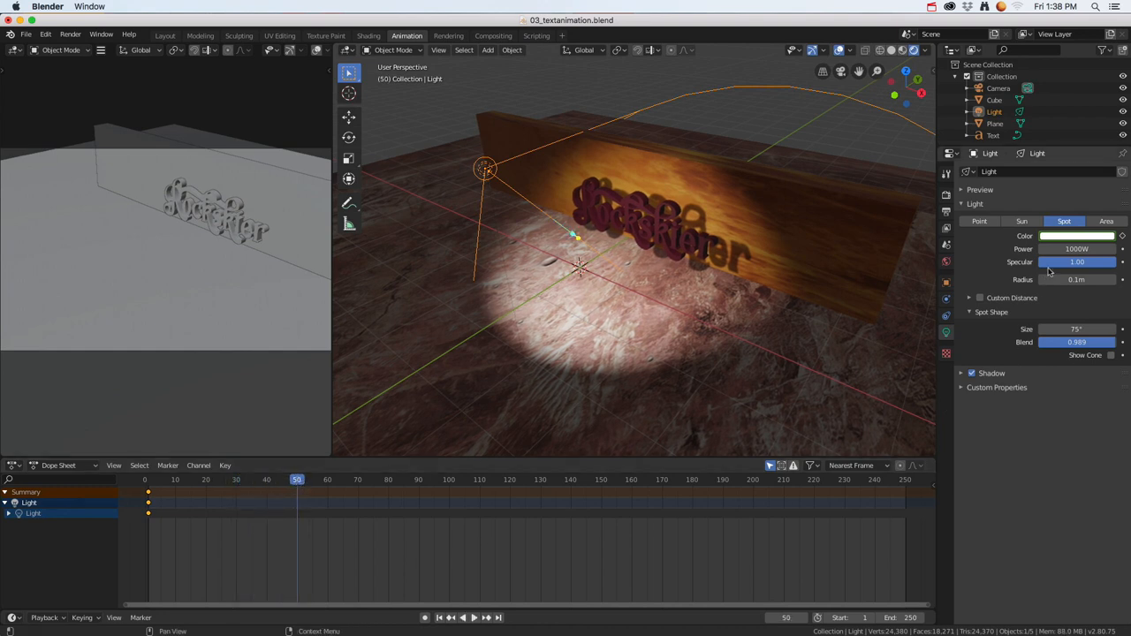
left_click(1074, 236)
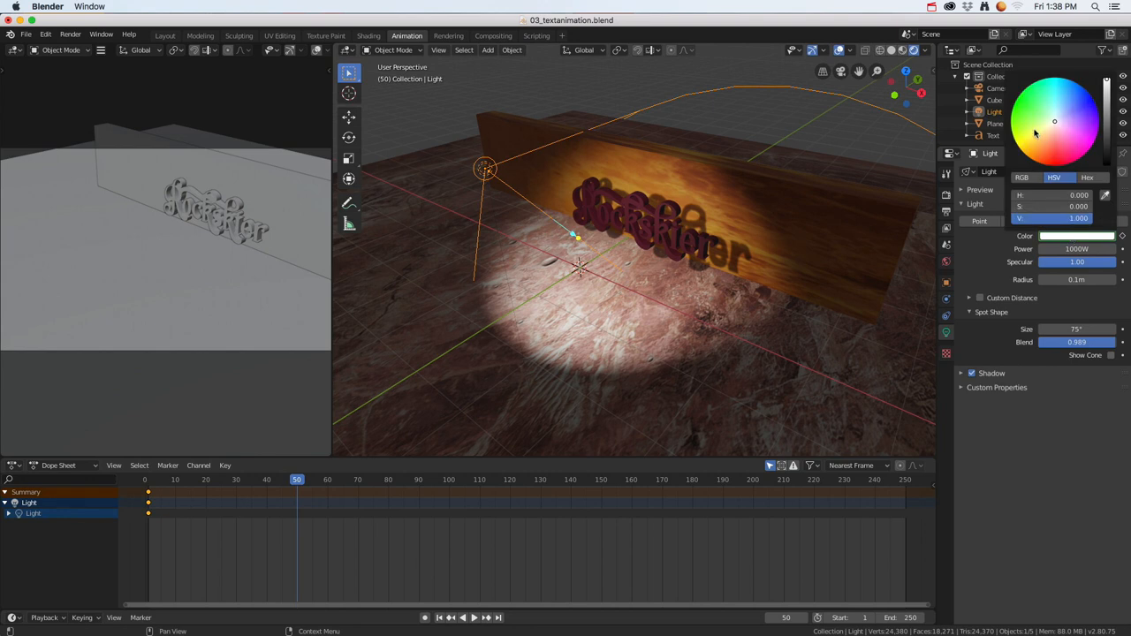
left_click_drag(1036, 133, 1029, 152)
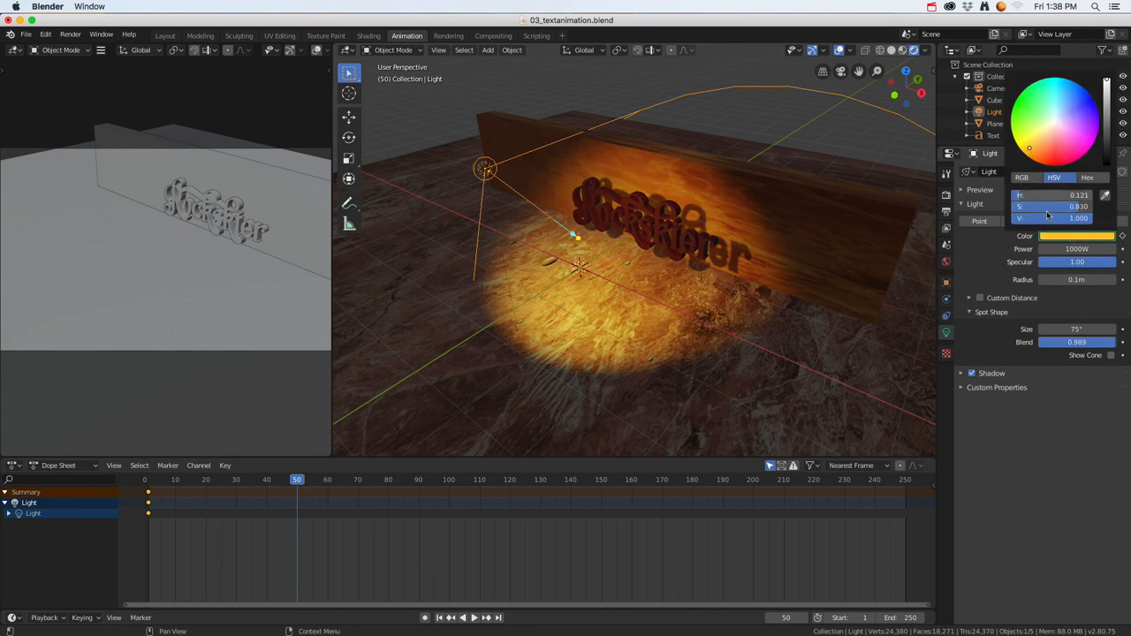
key("i")
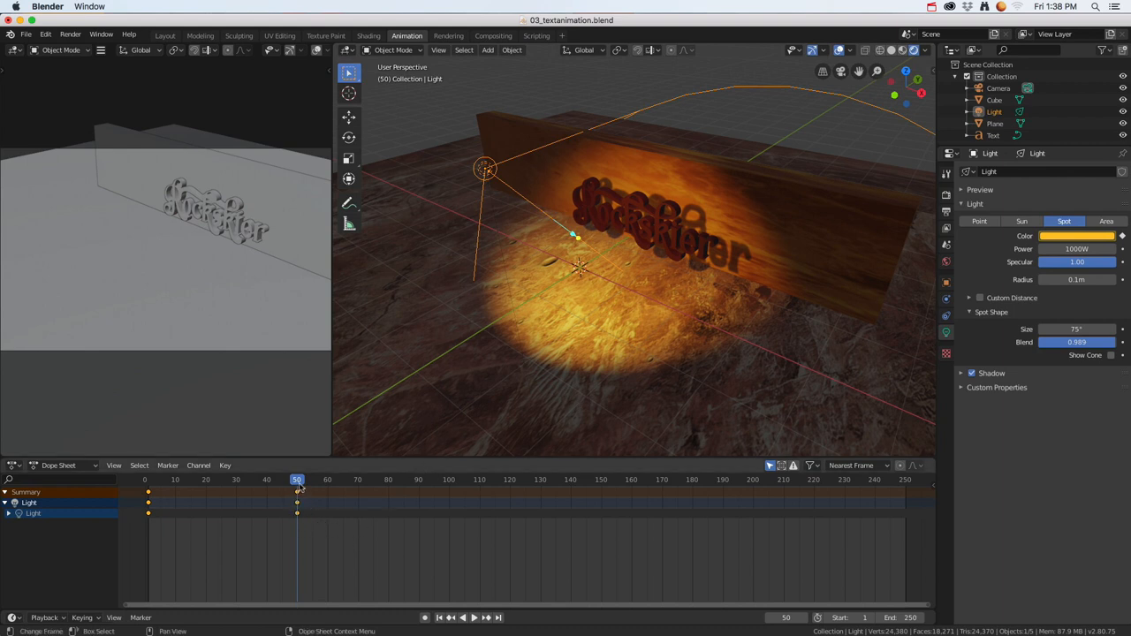
At frame 100, set the spot light's color to blue with hue 0.666 and saturation 0.848 and keyframe it.
key("space")
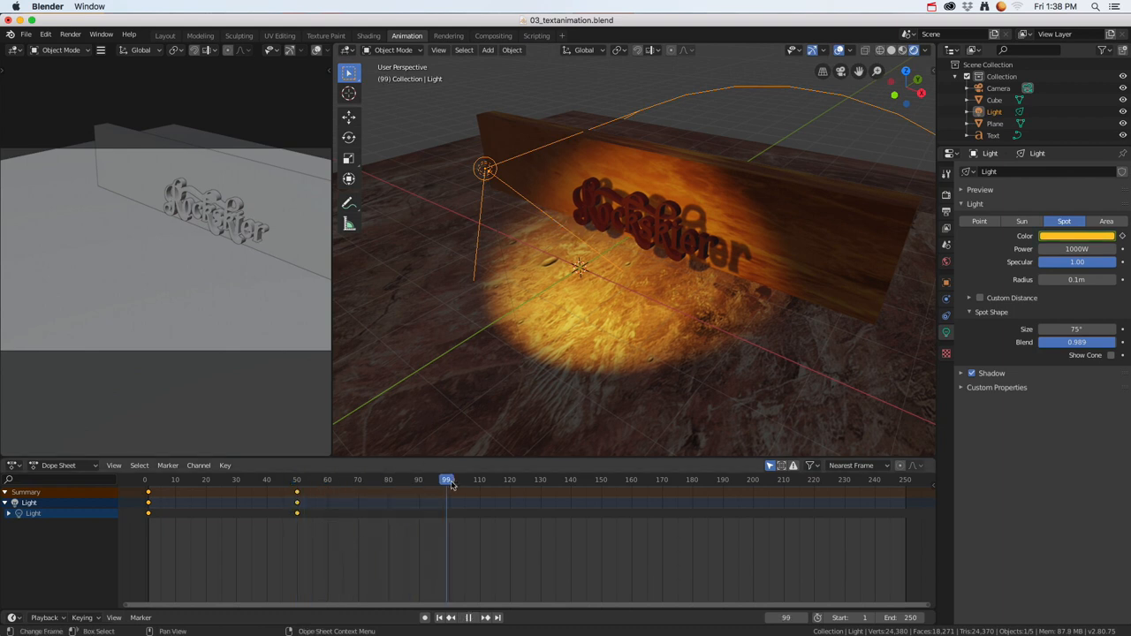
left_click_drag(451, 483, 449, 485)
key("space")
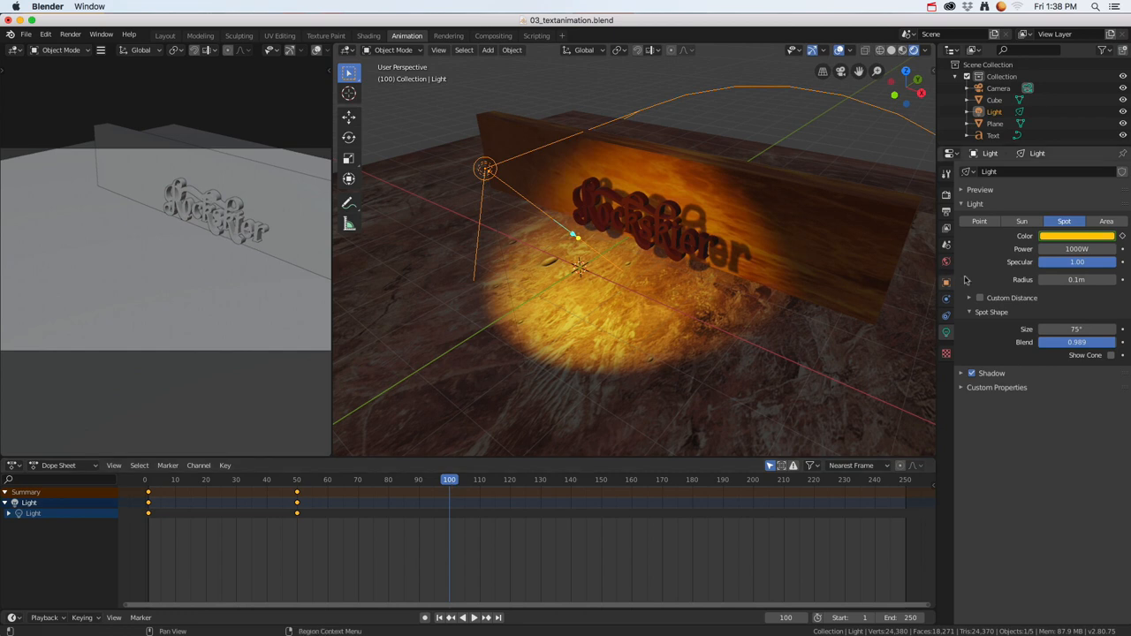
left_click(1078, 236)
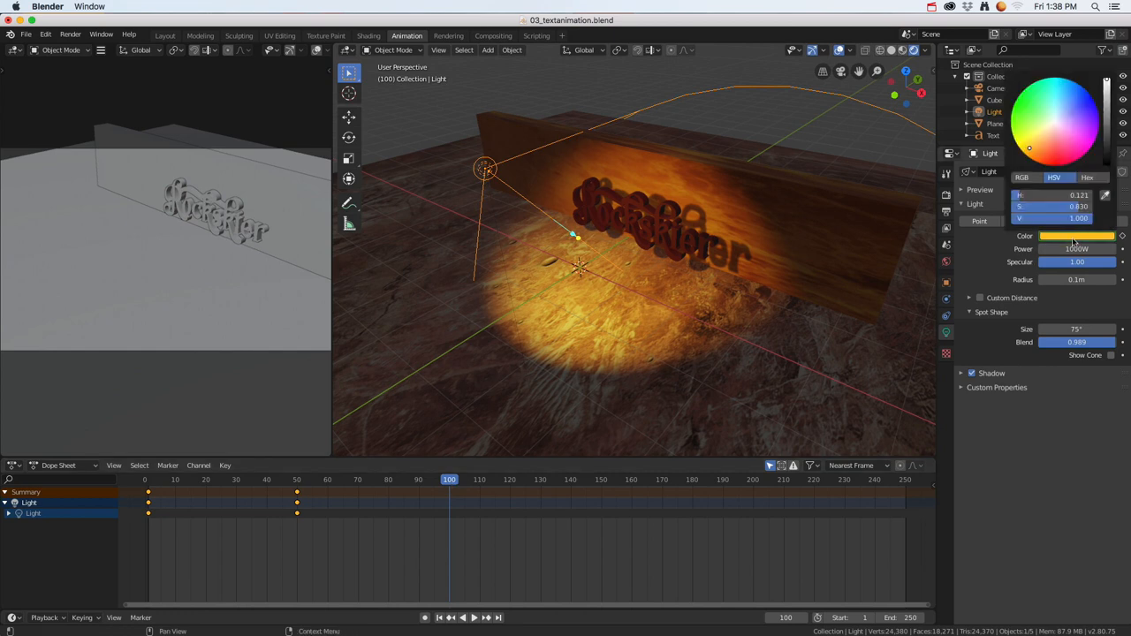
left_click(1065, 160)
left_click(1085, 119)
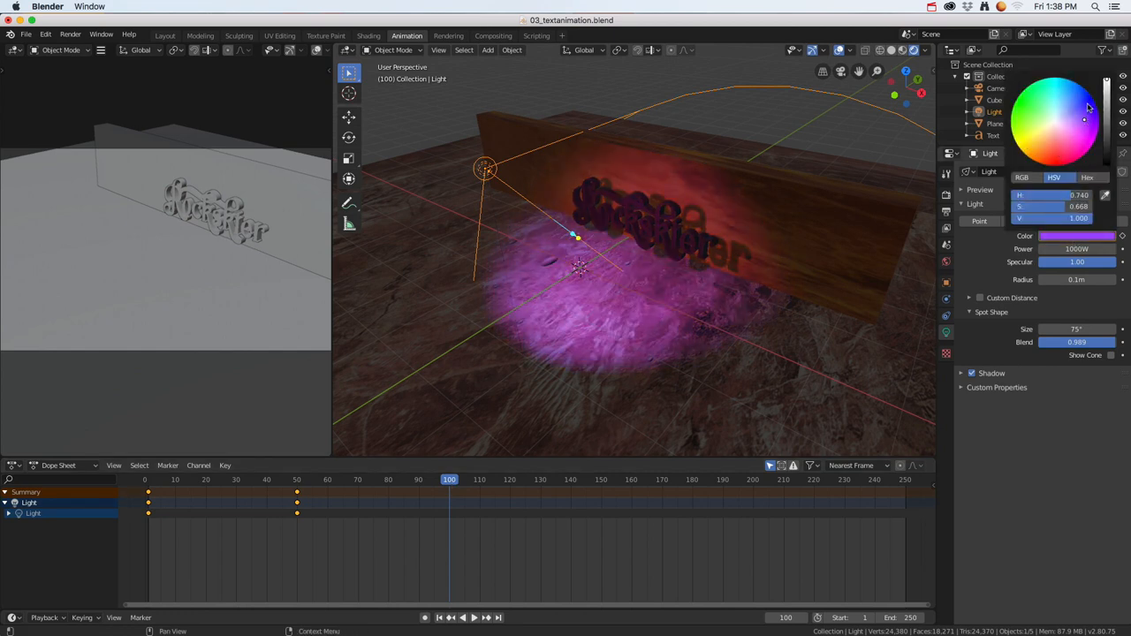
left_click(1089, 107)
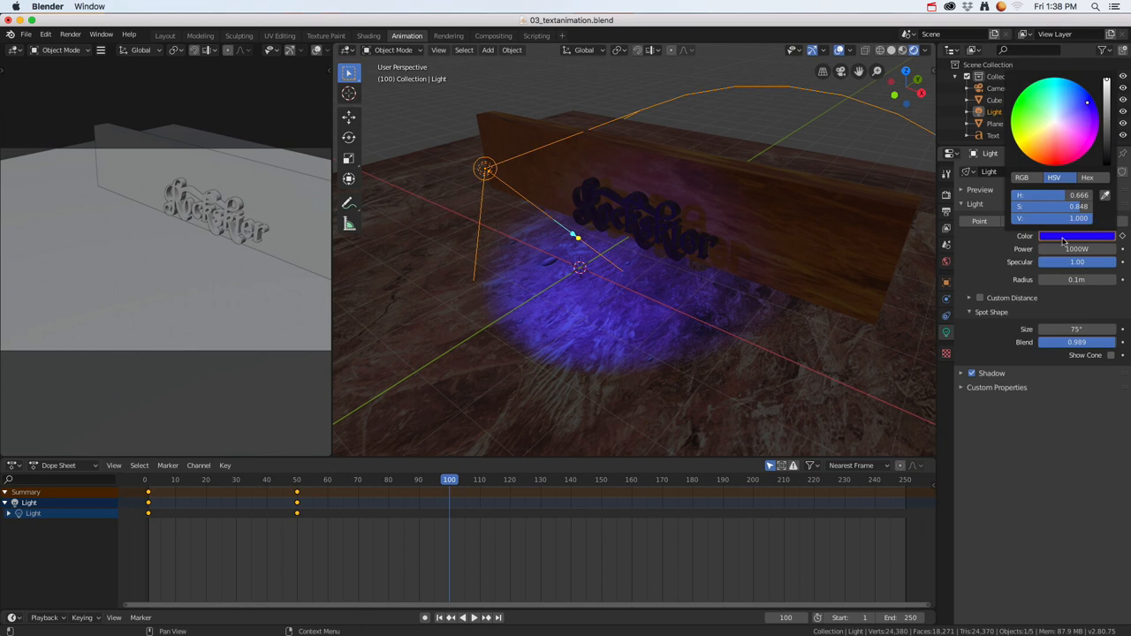
key("i")
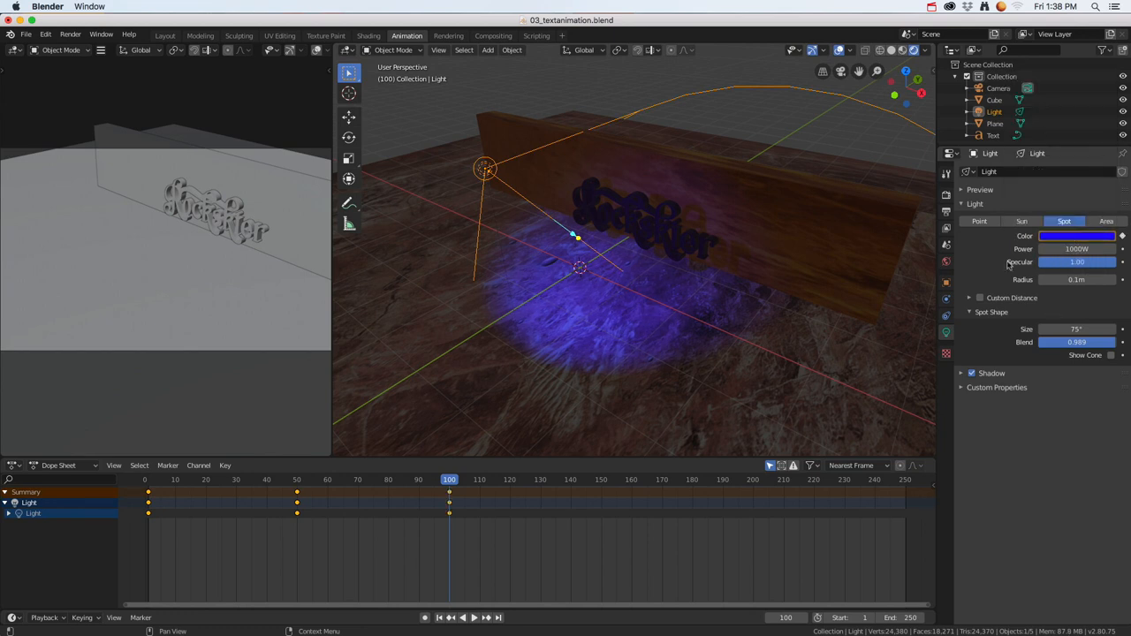
Preview the spot light's color animation across its keyframes, ending at frame 100.
key("shift+ctrl+space")
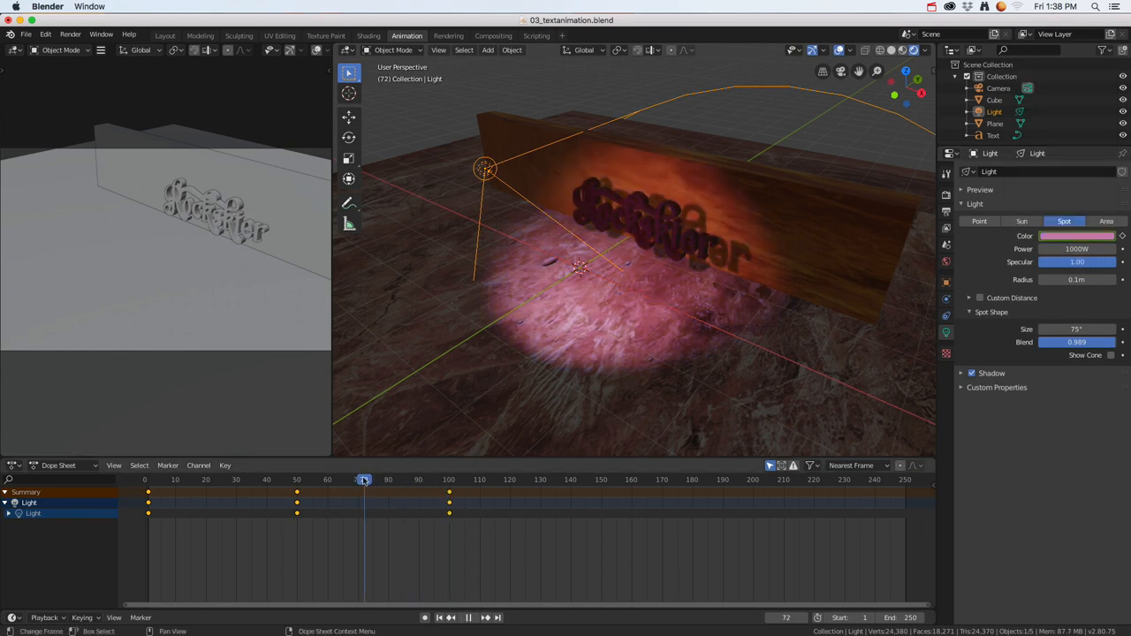
key("space")
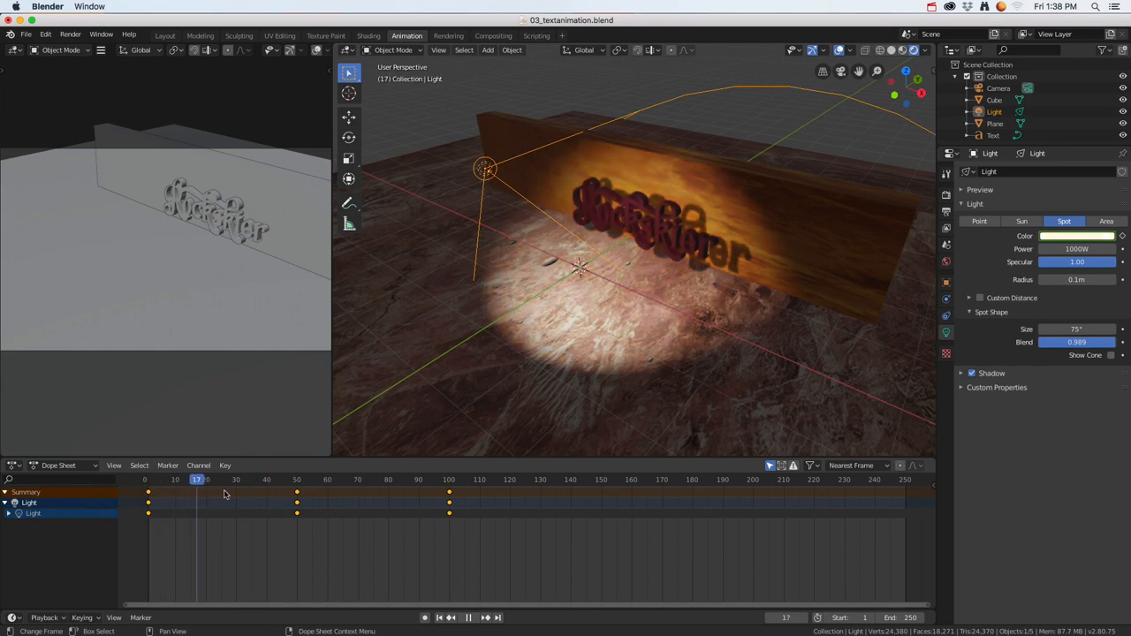
left_click_drag(356, 496, 449, 486)
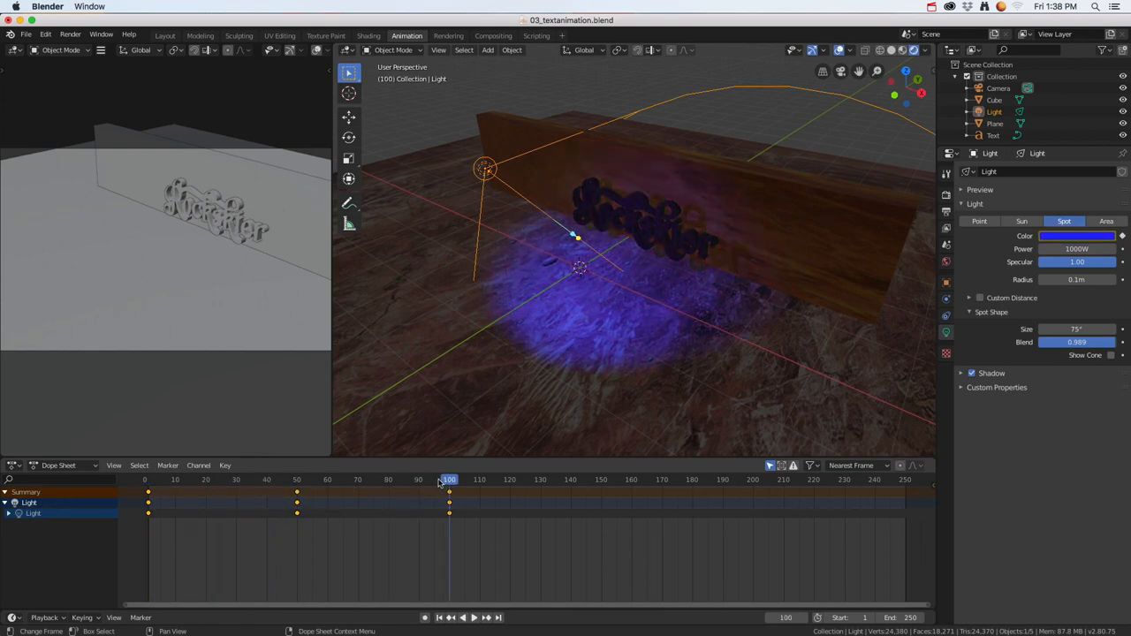
Insert a location, rotation and scale keyframe for the spot light at frame 50.
middle_click_drag(576, 303, 547, 309)
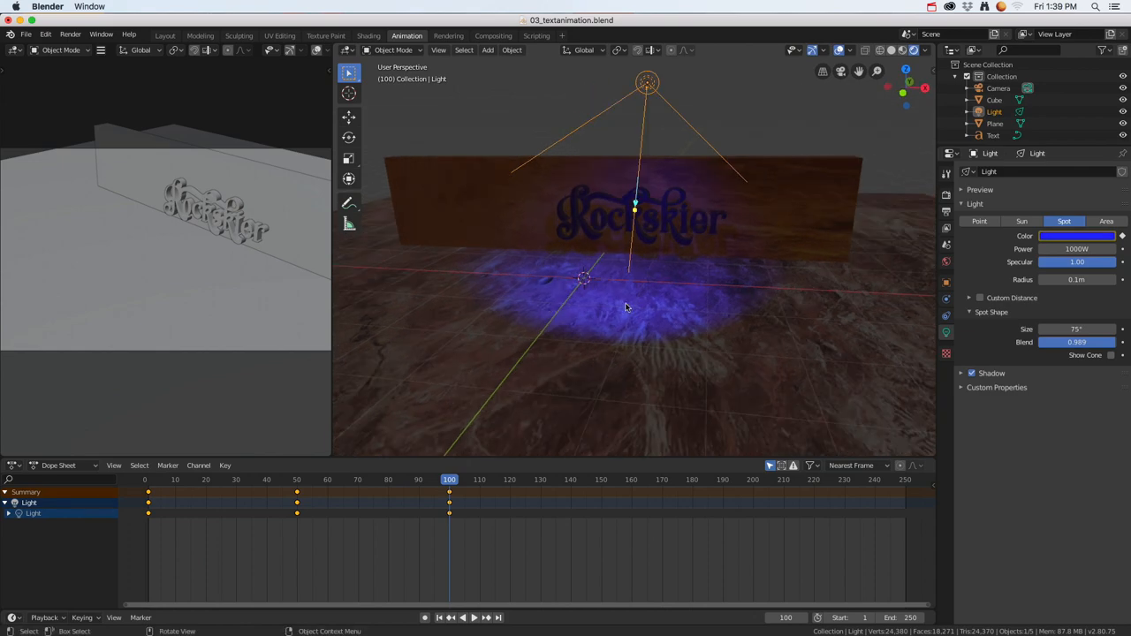
middle_click_drag(682, 273, 665, 239)
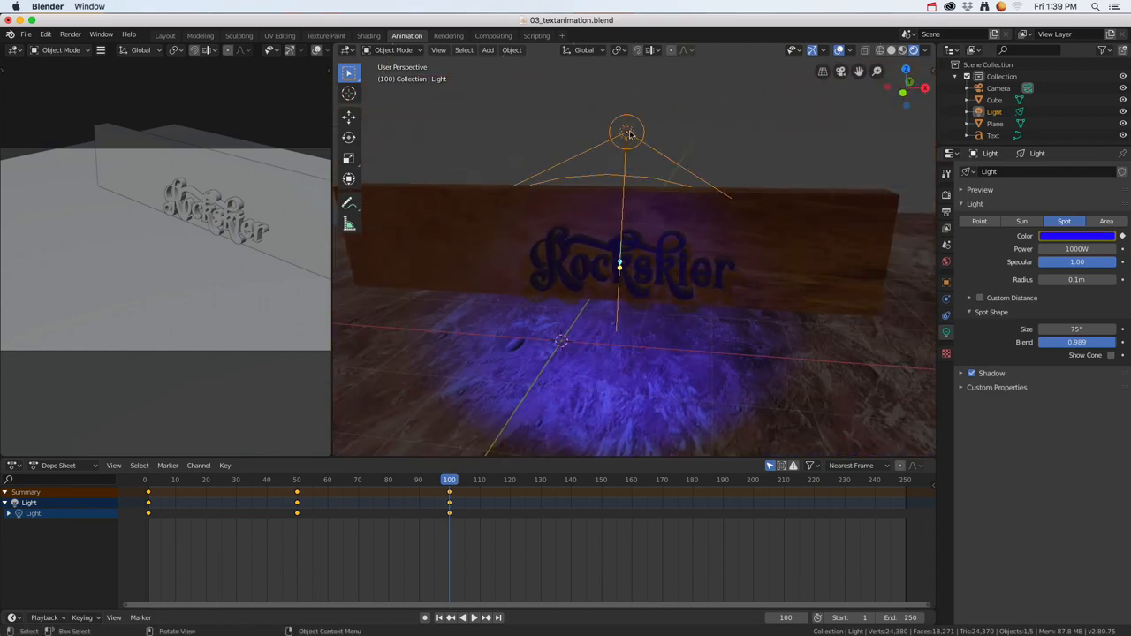
left_click_drag(449, 482, 297, 482)
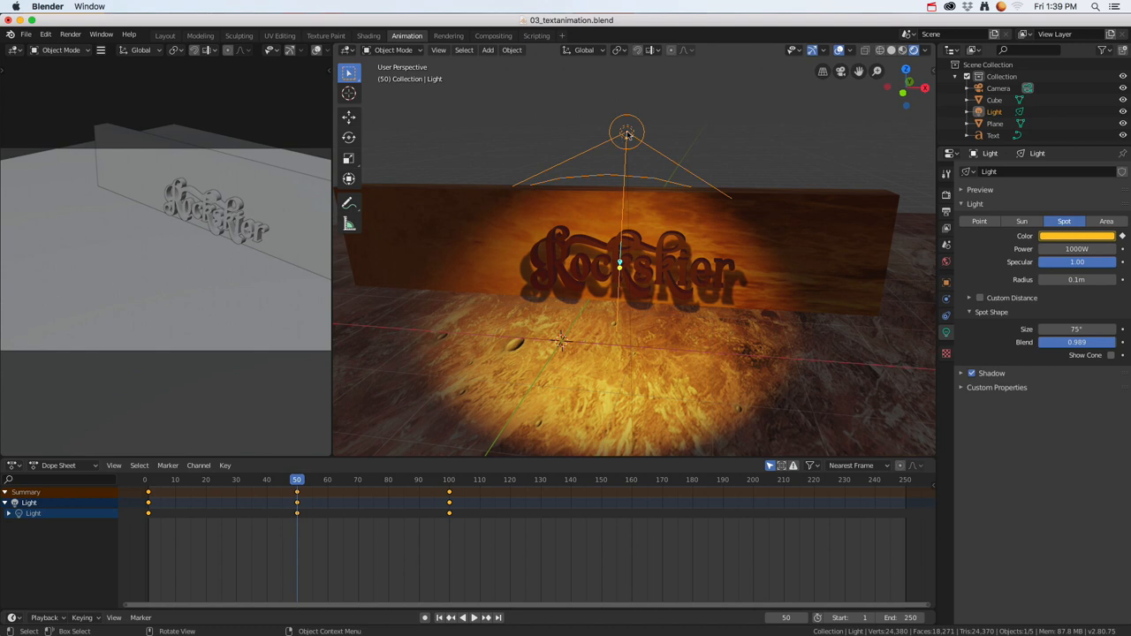
key("i")
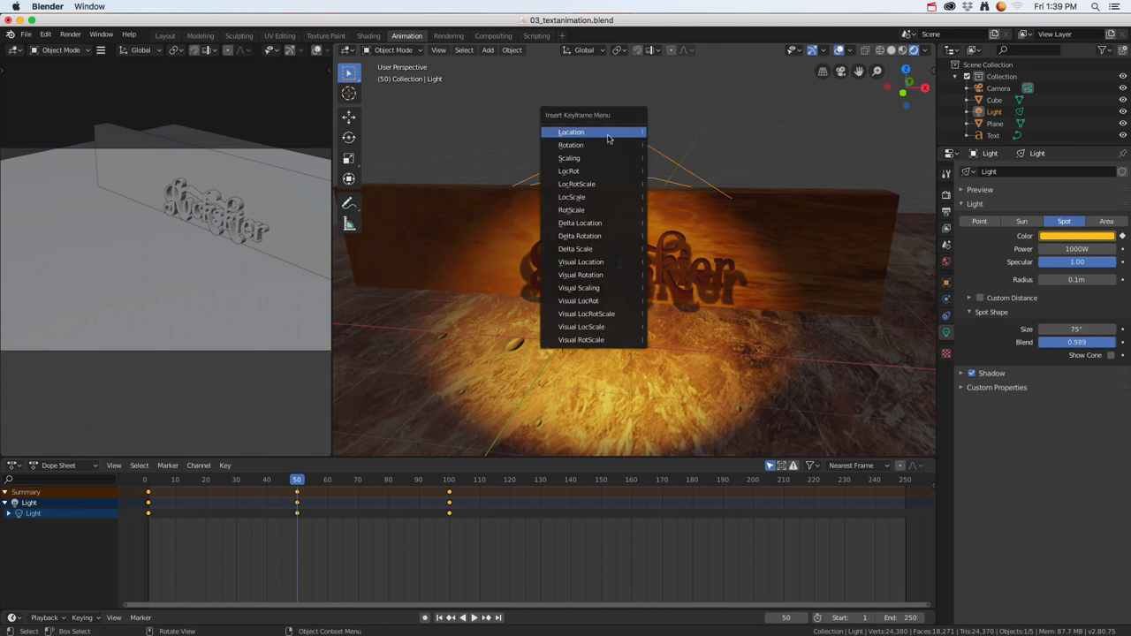
left_click(593, 185)
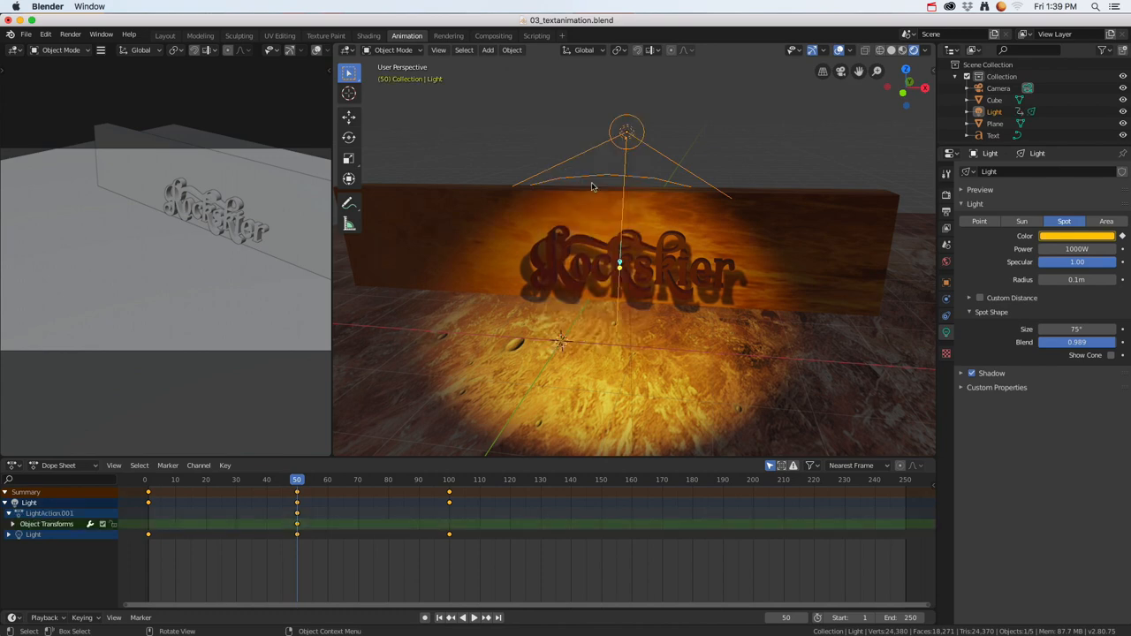
At frame 100, move the spot light along the X axis past the text toward the wall's far end and keyframe its transforms.
key("space")
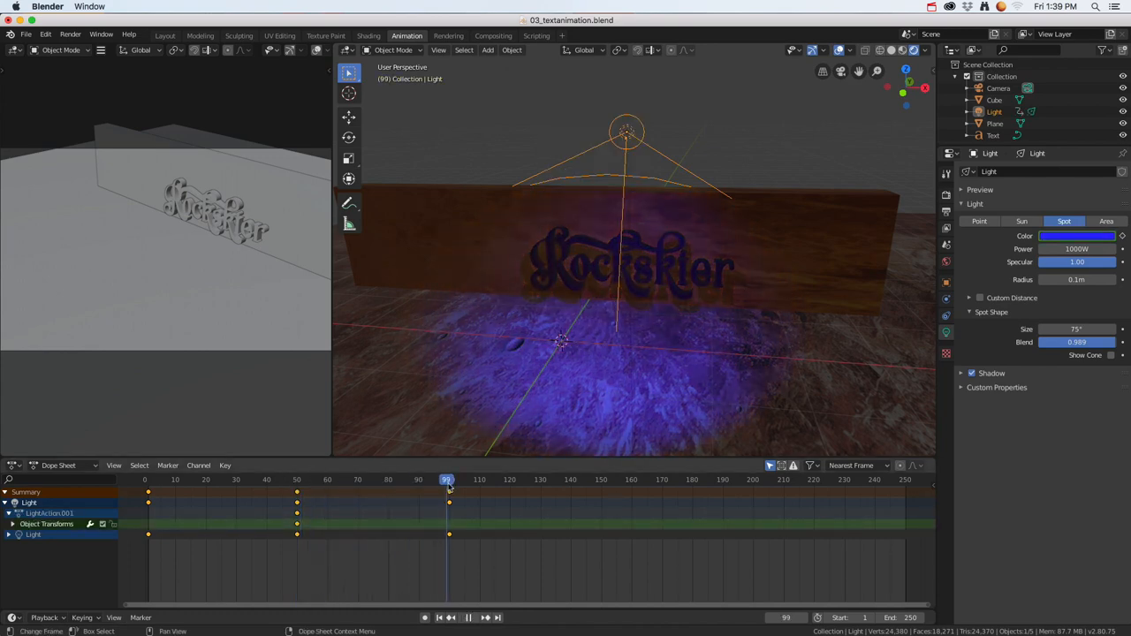
key("space")
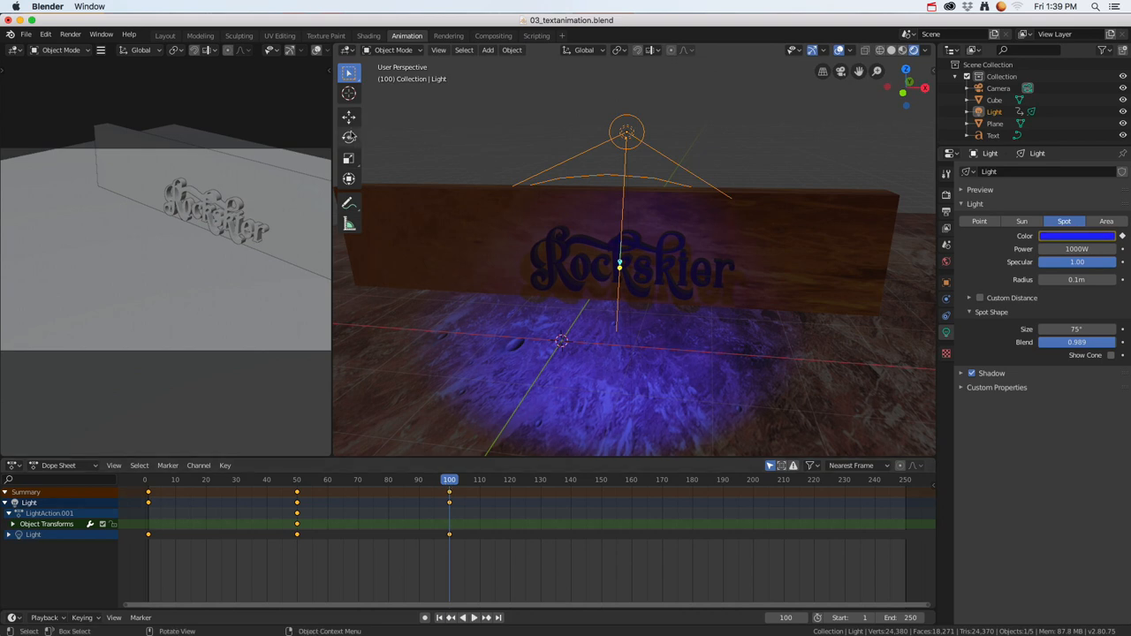
left_click(348, 116)
middle_click_drag(725, 183, 570, 161)
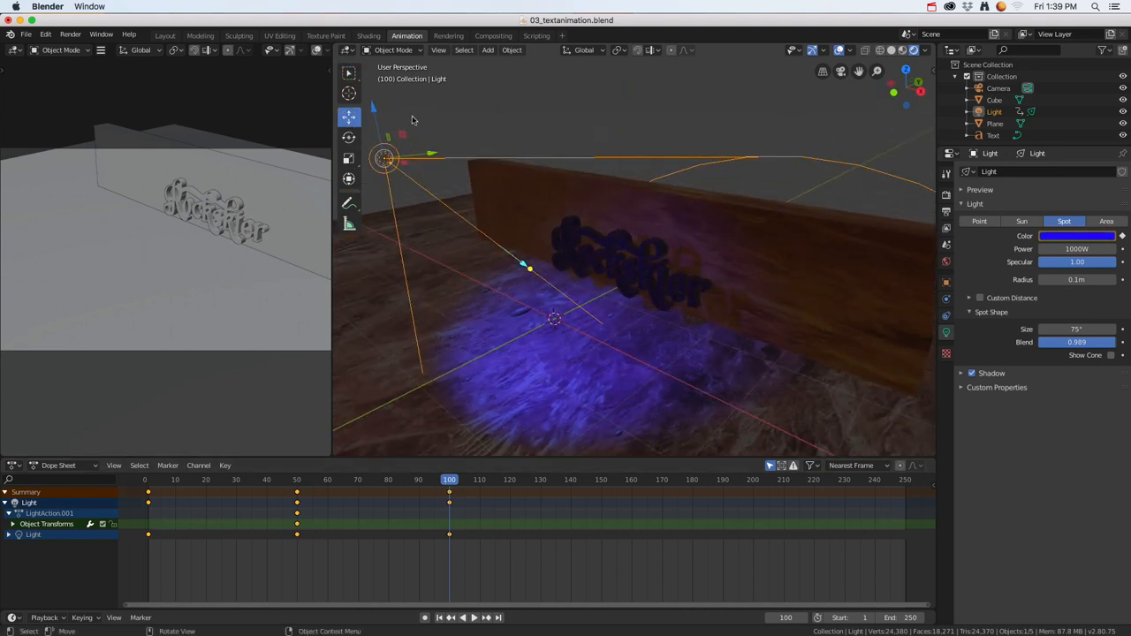
key("g")
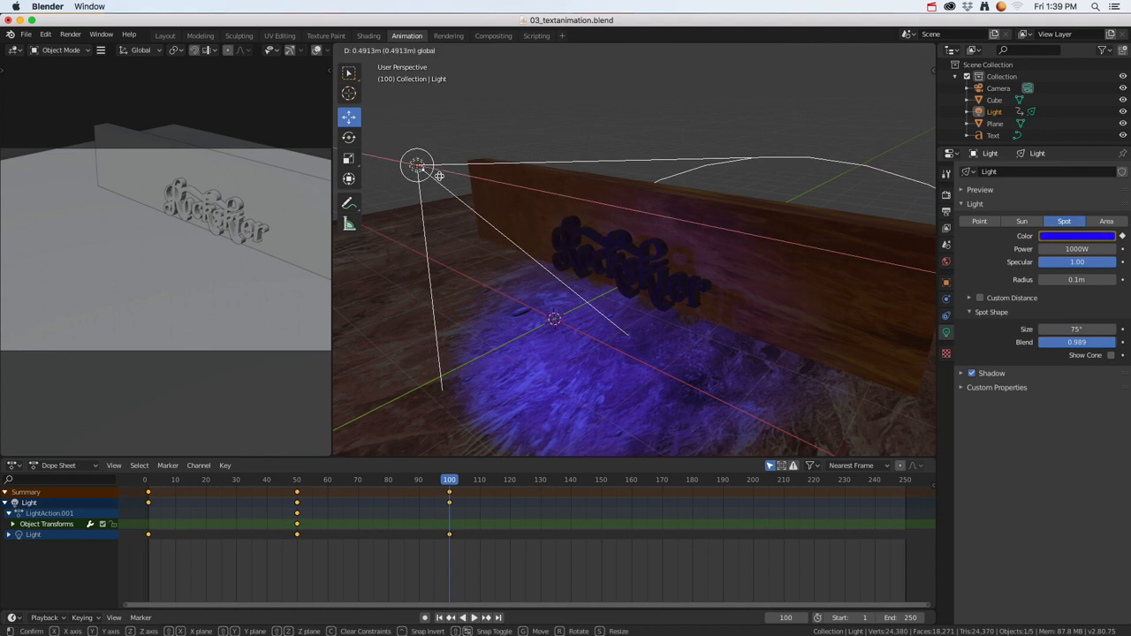
left_click(640, 274)
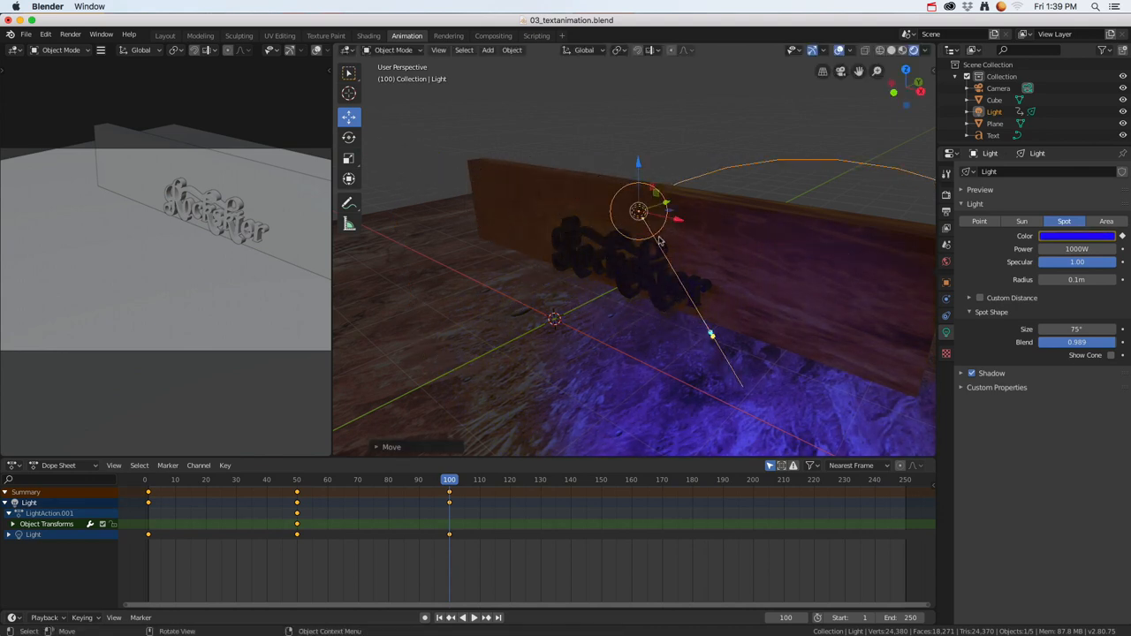
key("i")
left_click(648, 237)
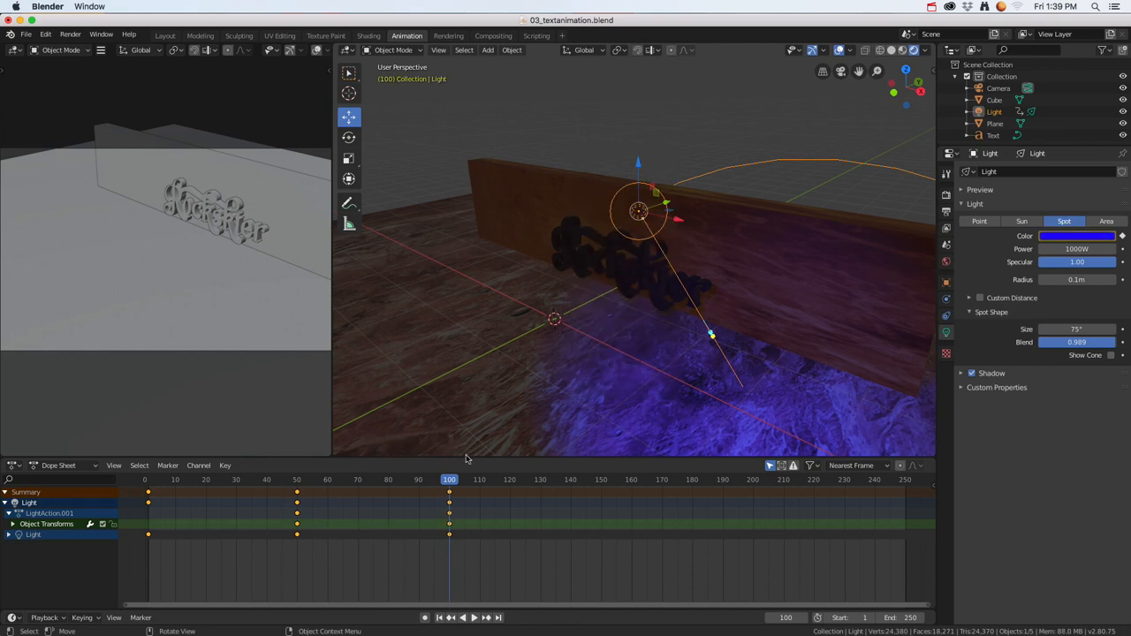
At frame 50, insert a keyframe for the text object's transforms at its current position.
key("shift+ctrl+space")
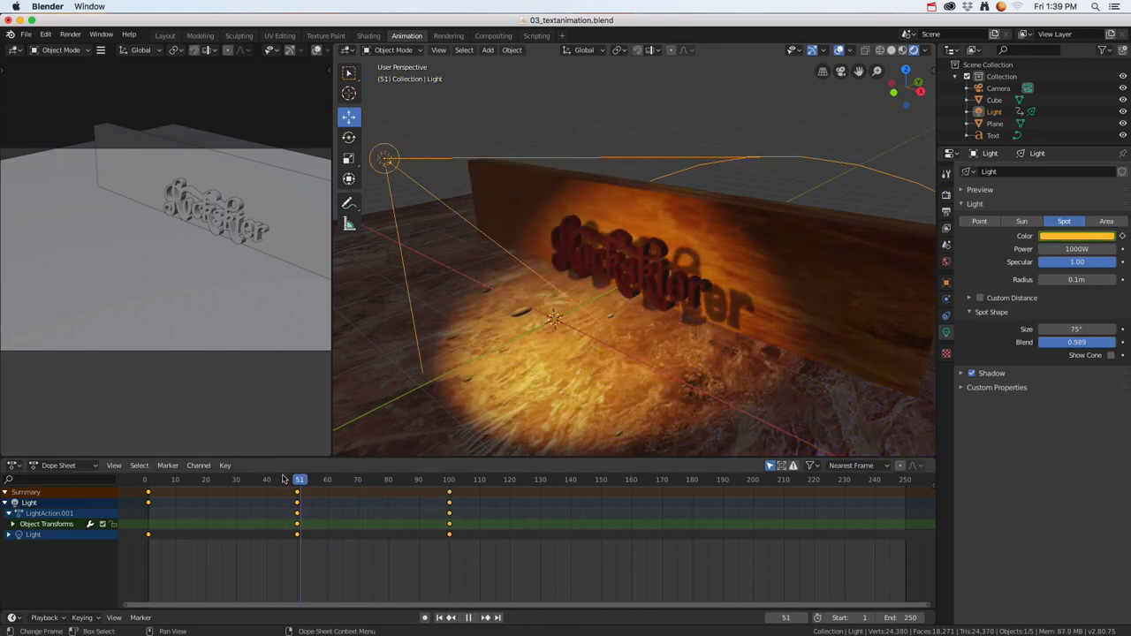
left_click_drag(330, 484, 297, 483)
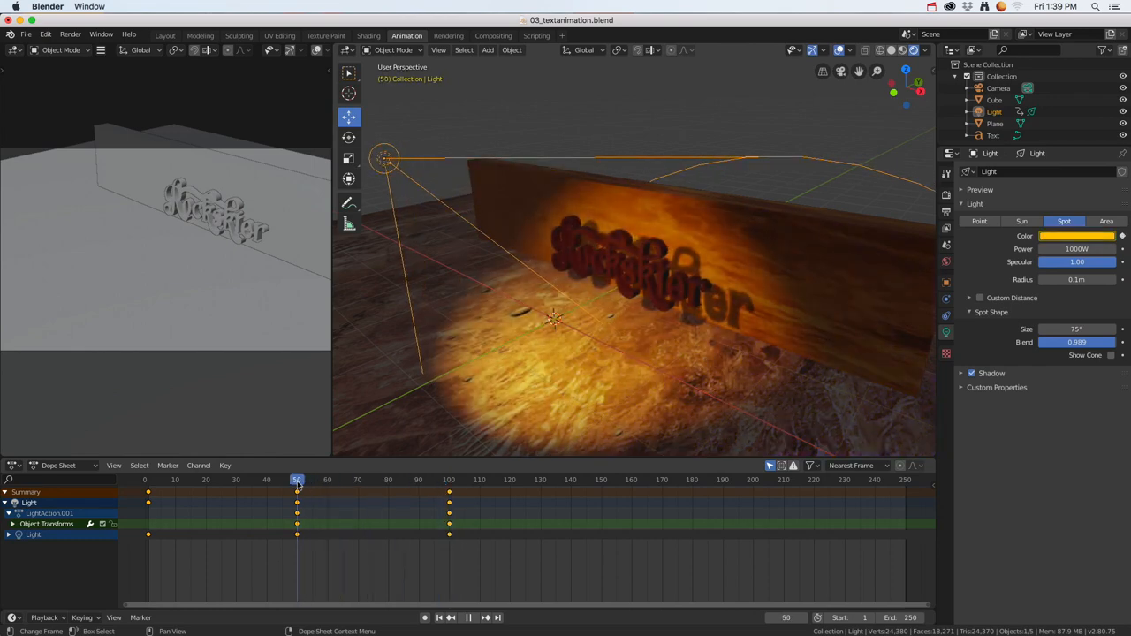
left_click(624, 263)
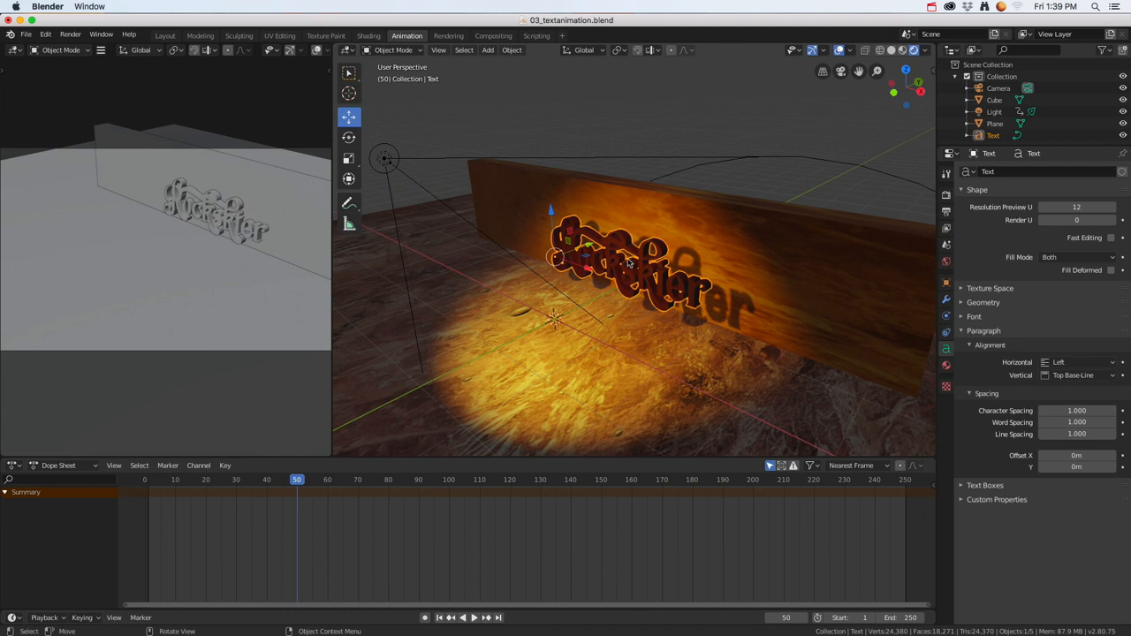
key("i")
left_click(624, 258)
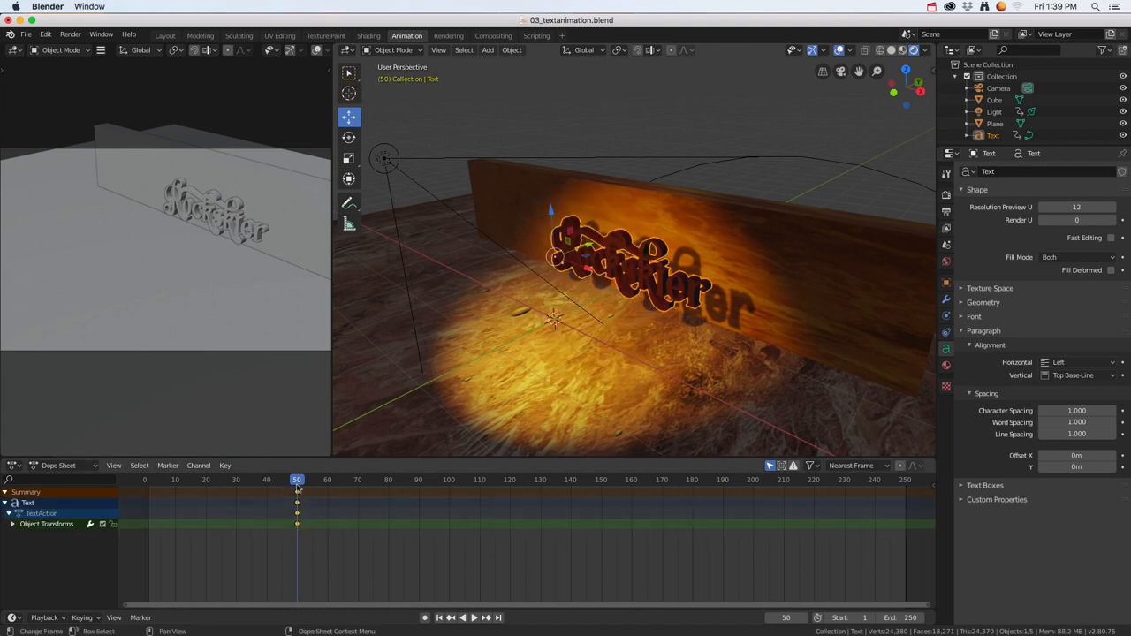
At frame 1, move the text down along the Z axis until it is fully below the ground and keyframe its transforms.
left_click_drag(297, 489, 150, 481)
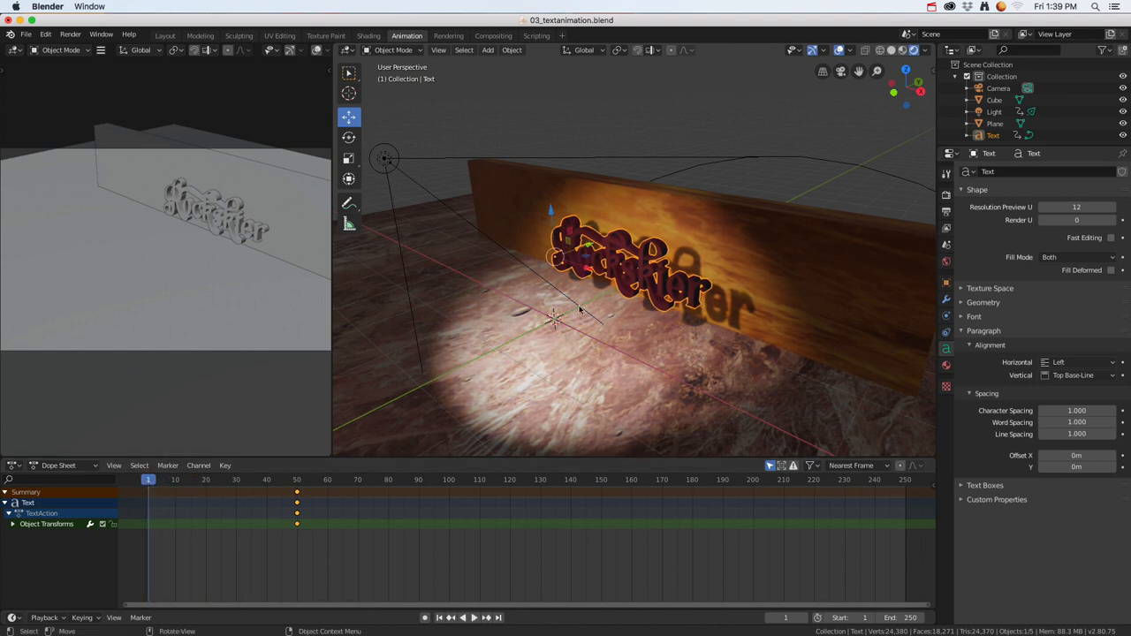
key("g")
key("z")
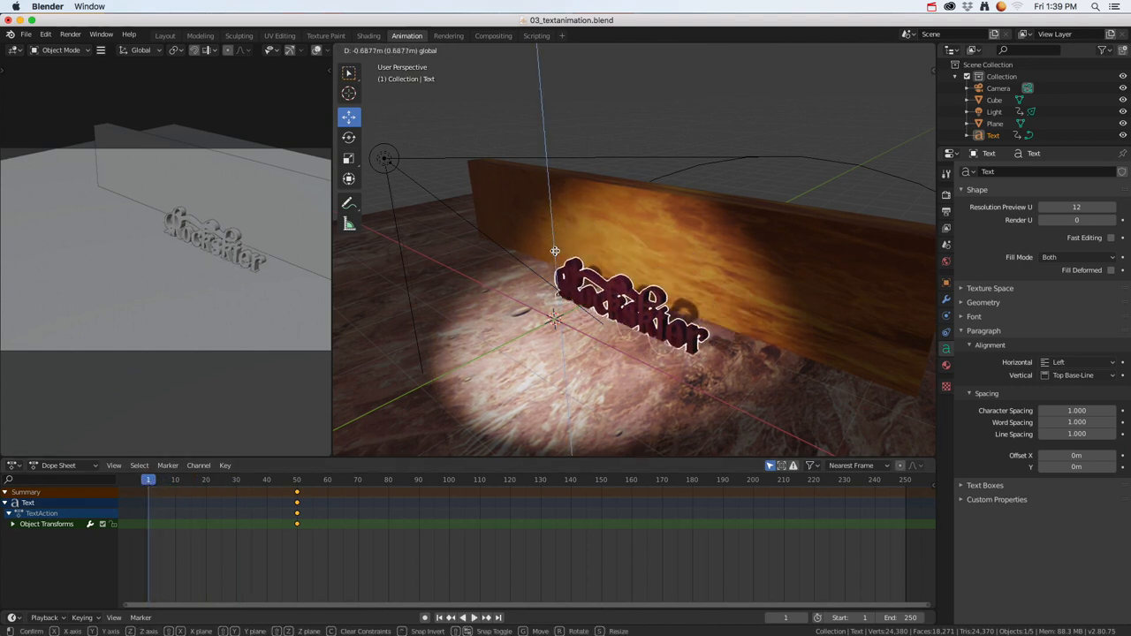
left_click(550, 290)
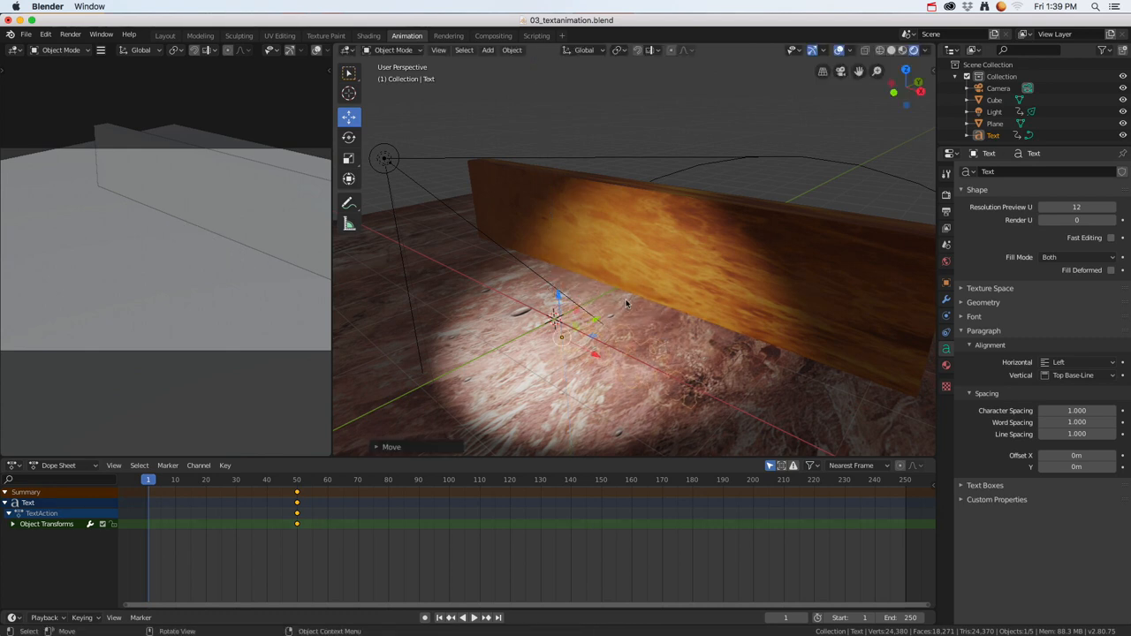
key("i")
left_click(626, 303)
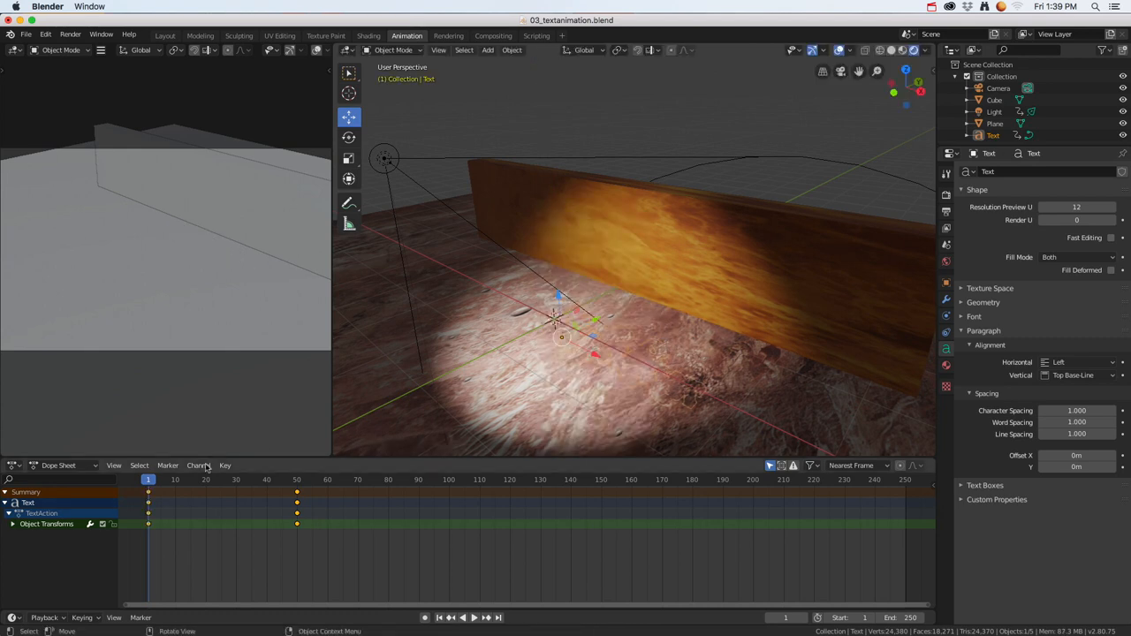
At frame 50, select the camera, look through it and enable Lock Camera to View.
key("space")
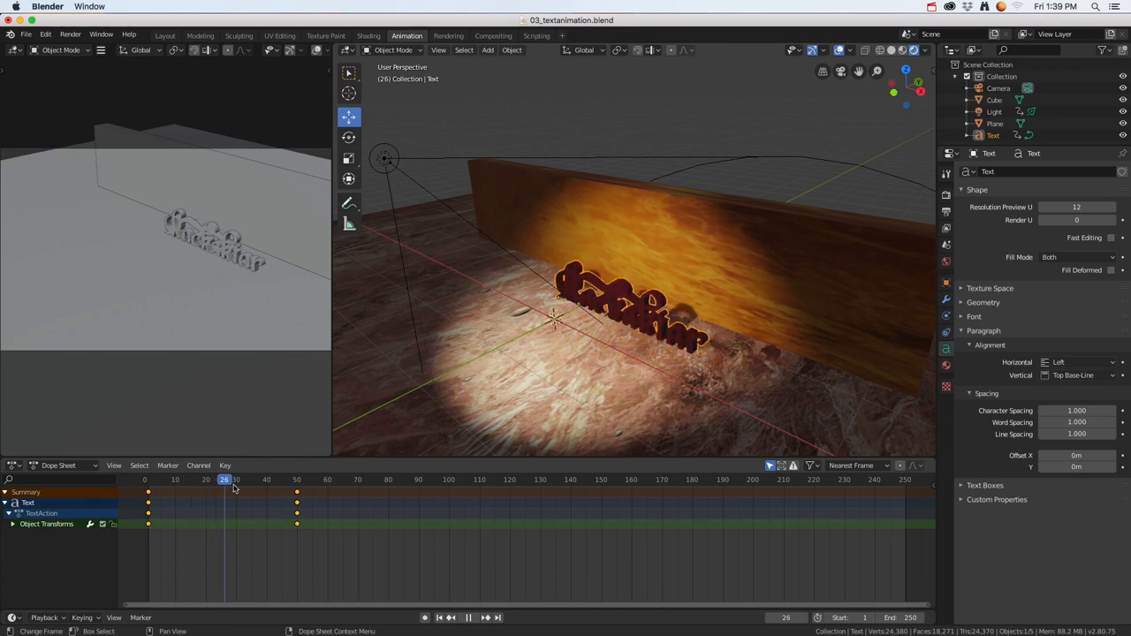
left_click_drag(259, 487, 297, 486)
scroll(518, 341, "down", 5)
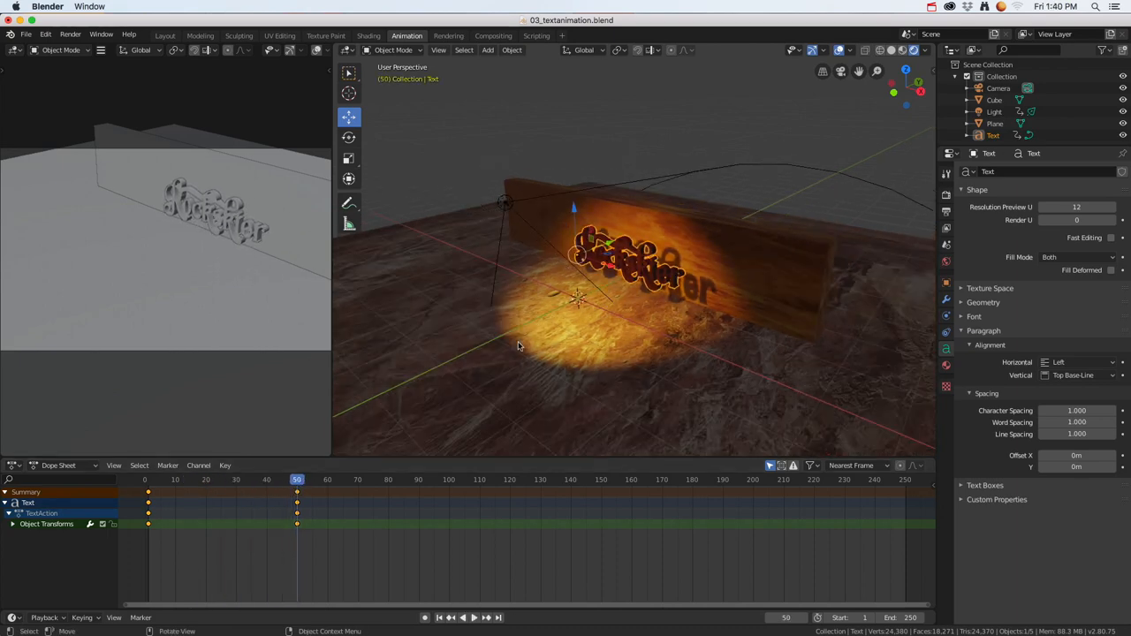
left_click(580, 257)
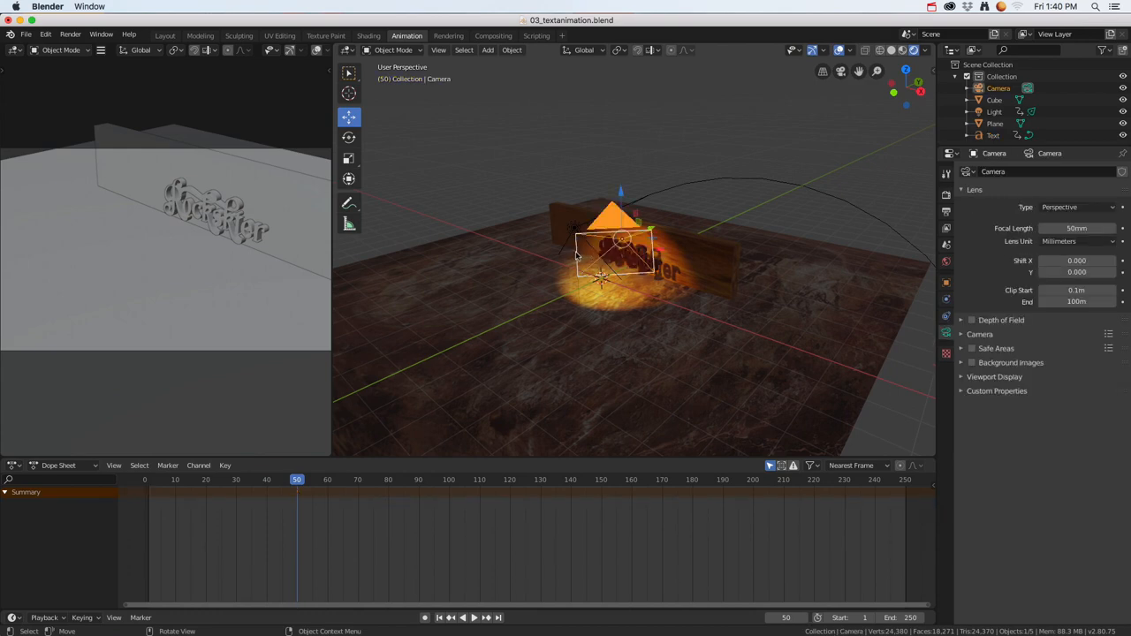
scroll(623, 261, "up", 4)
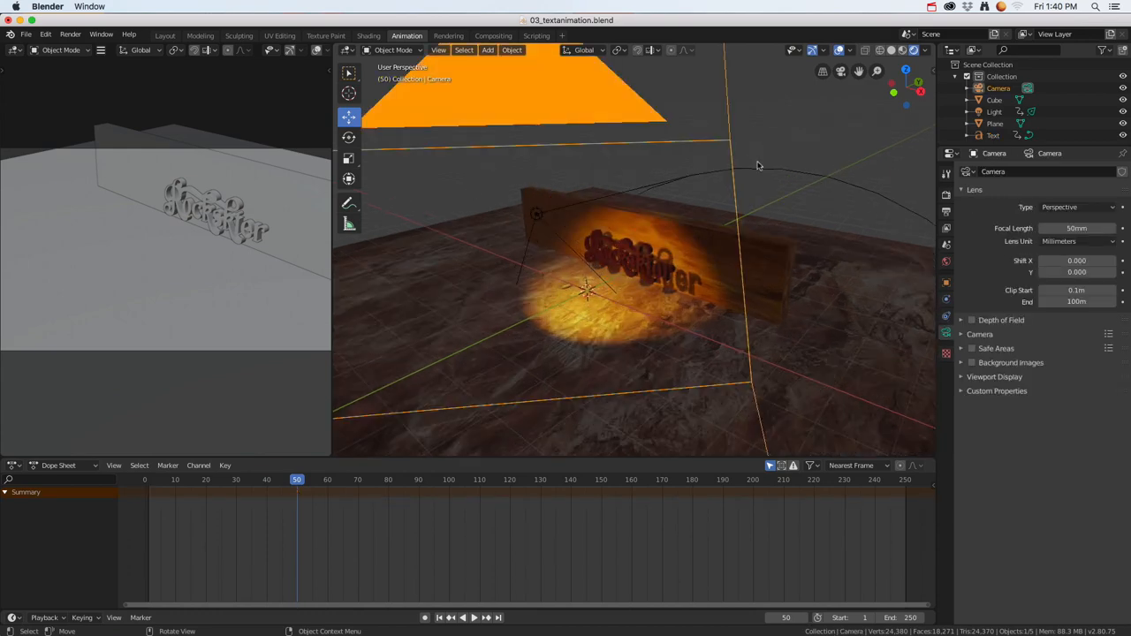
left_click(840, 71)
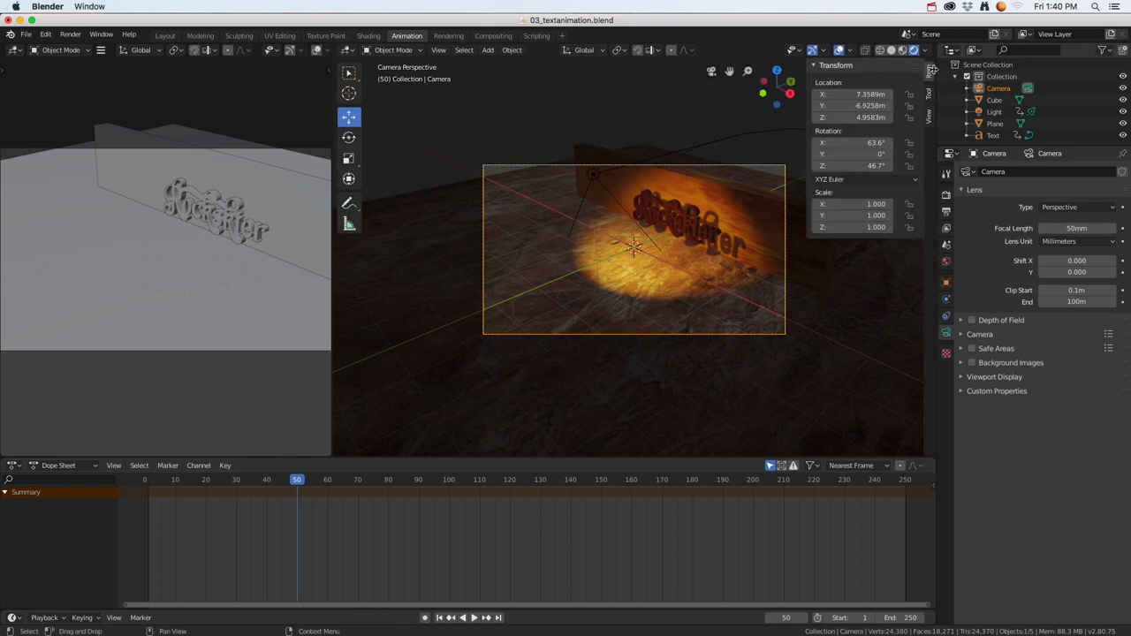
left_click(934, 70)
left_click(929, 113)
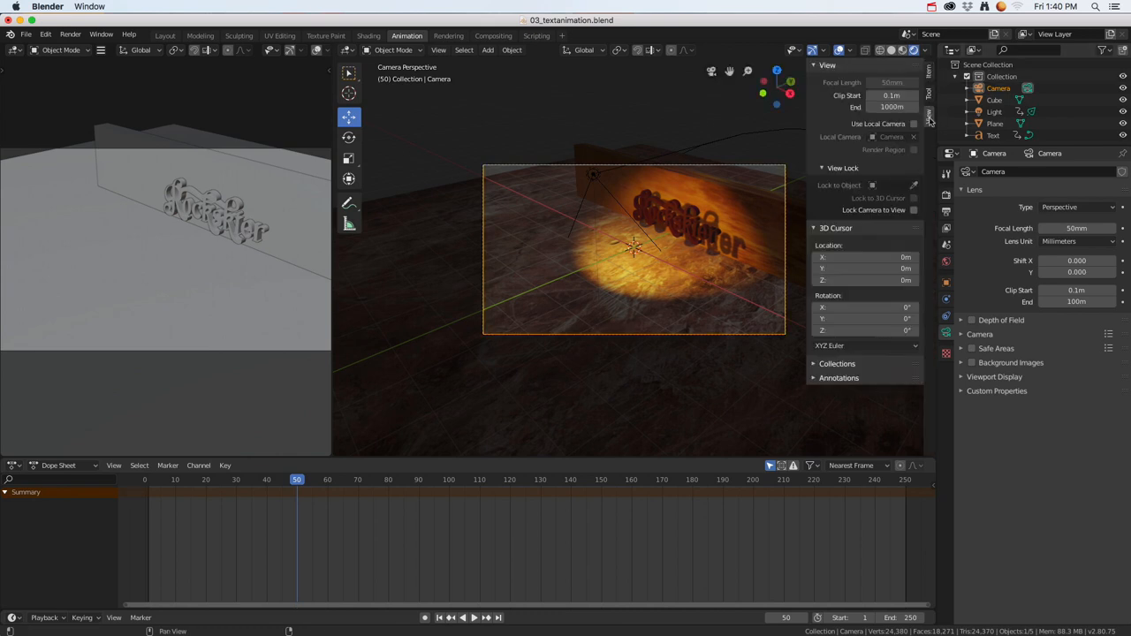
left_click(913, 212)
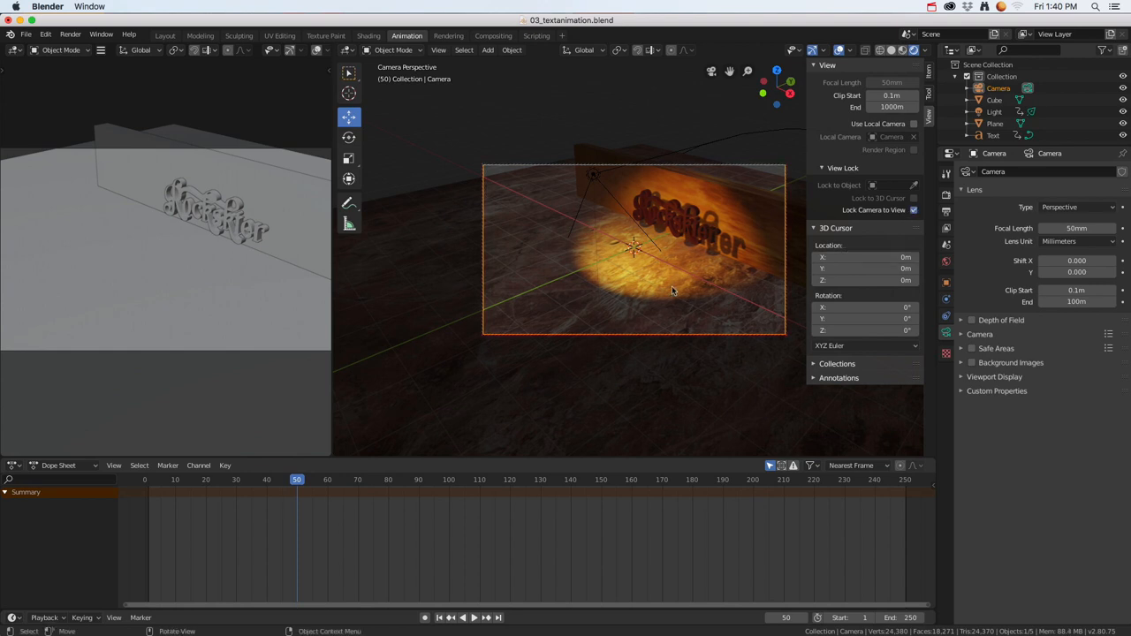
Reframe the camera to show the text and whole wall more frontally and keyframe its transforms at frame 50.
middle_click_drag(672, 286, 710, 311)
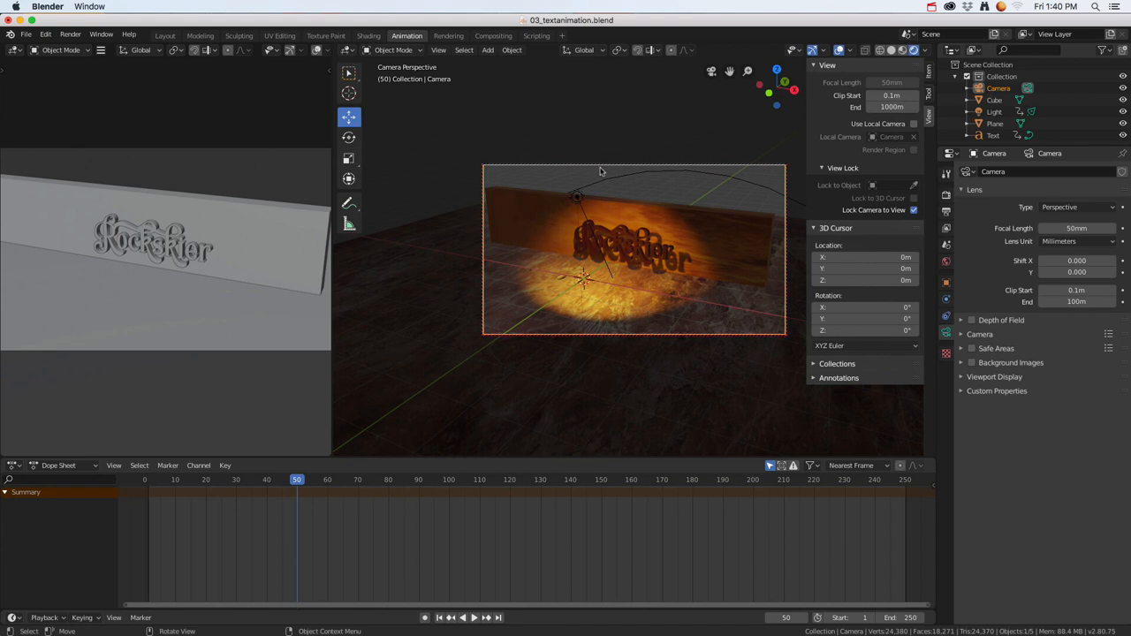
key("i")
left_click(640, 198)
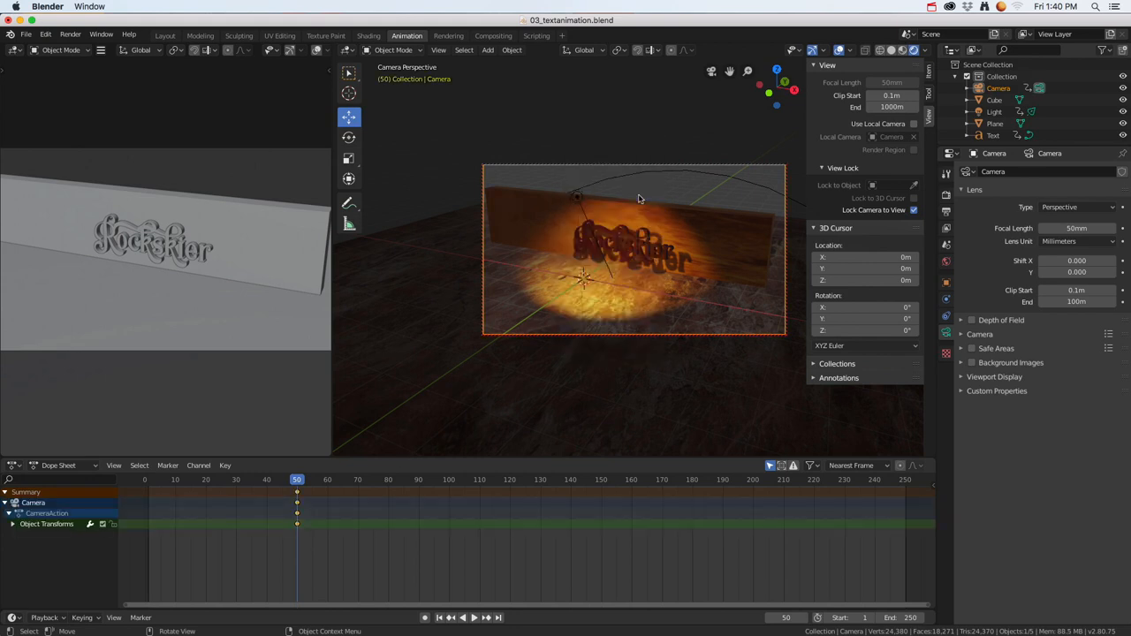
At frame 1, swing the camera around to a closer view from the opposite side of the wall and keyframe its transforms.
left_click(248, 484)
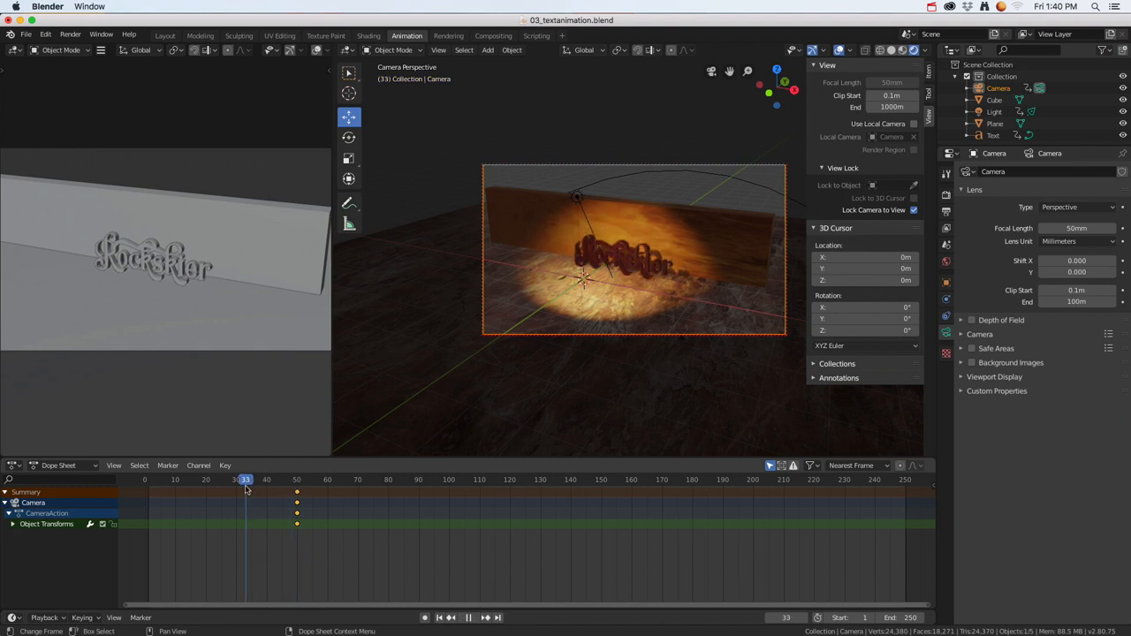
key("space")
left_click(221, 488)
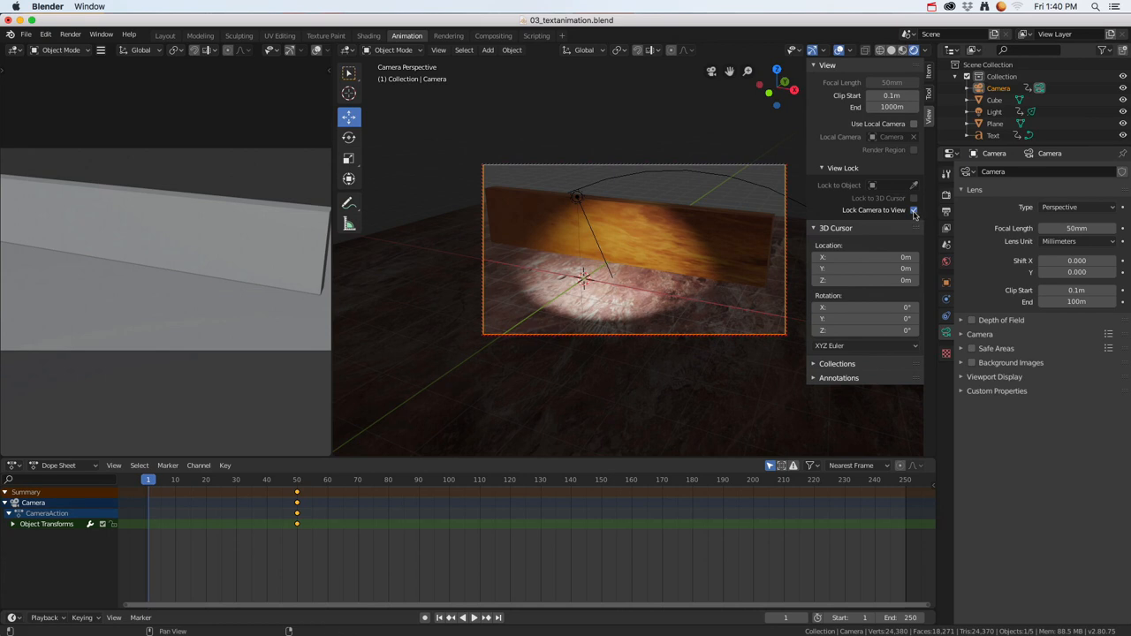
middle_click_drag(584, 293, 680, 319)
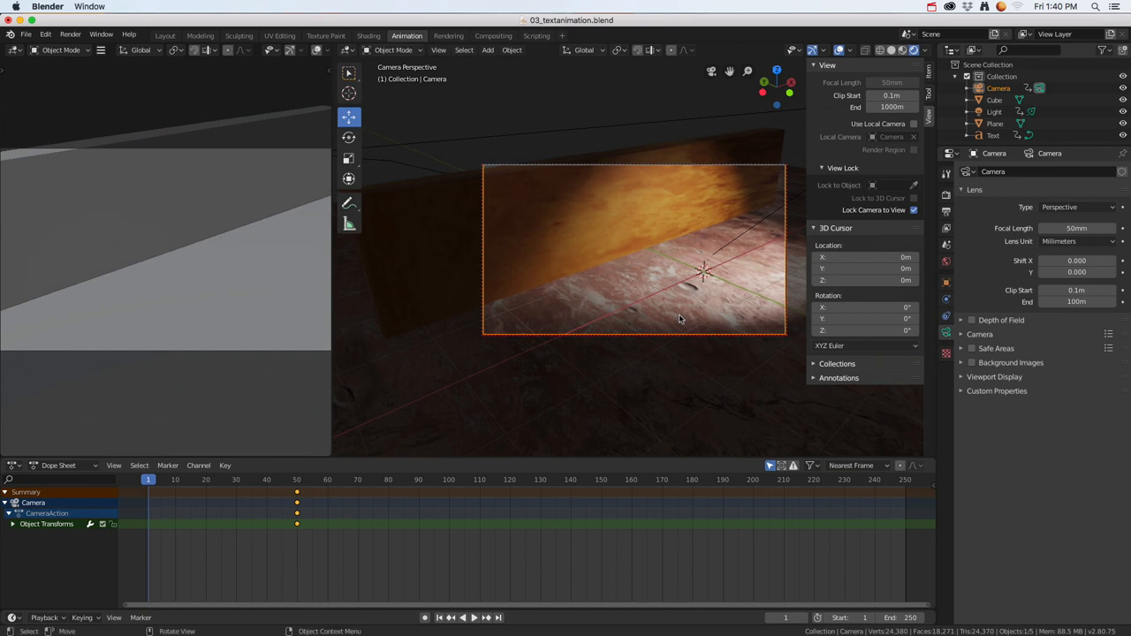
key("i")
left_click(652, 245)
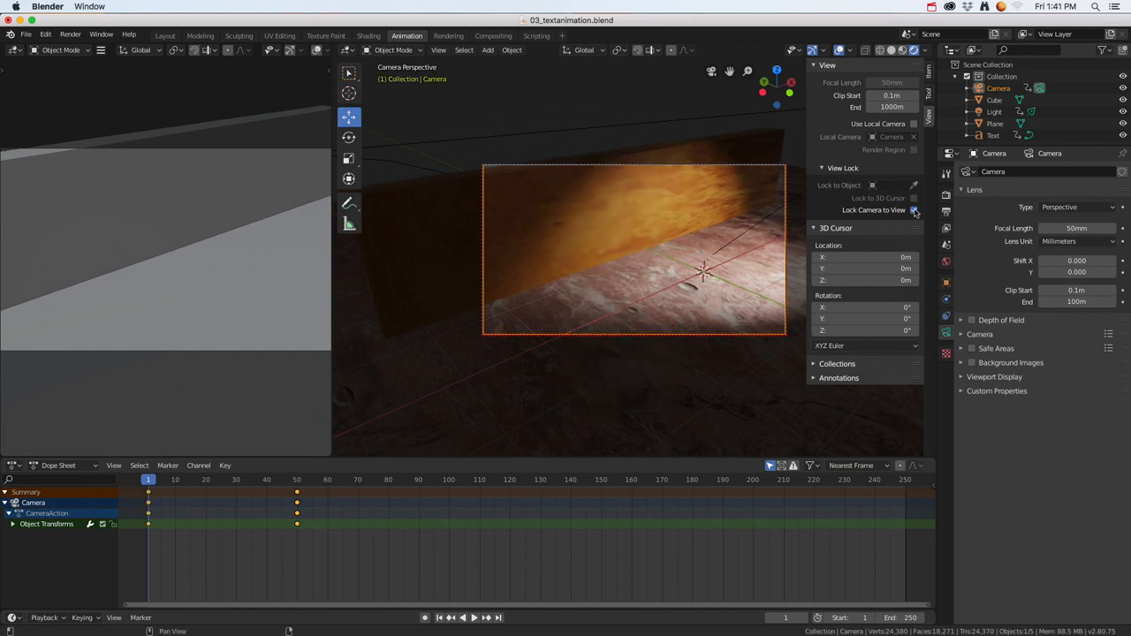